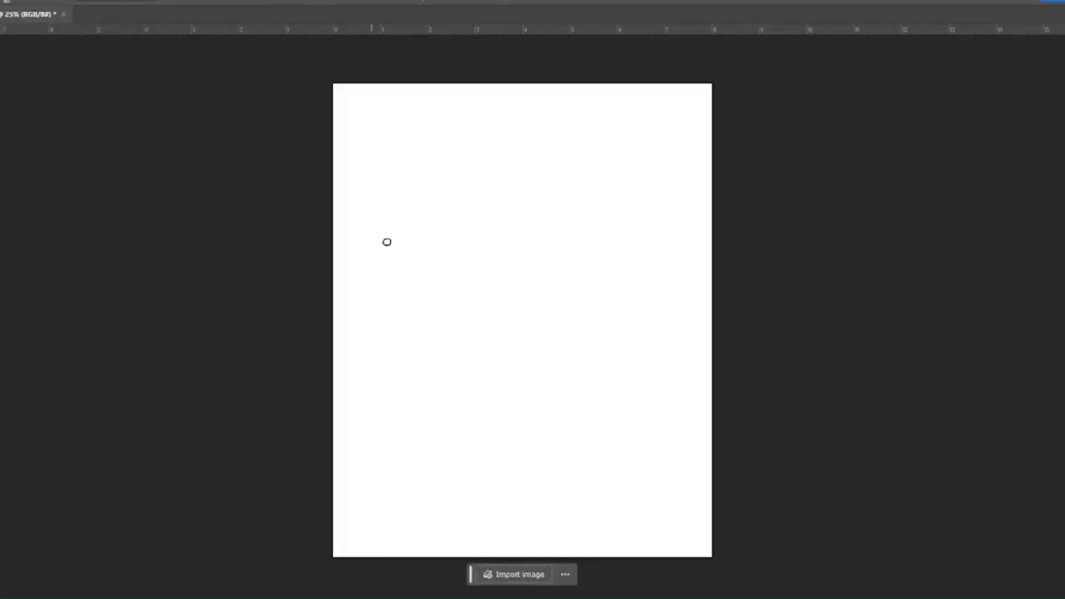
# Step: Sketch the bending branch from the top-left down to the bottom edge and darken its outlines
pyautogui.moveTo(385, 85)
pyautogui.mouseDown()
pyautogui.moveTo(414, 125)
pyautogui.moveTo(481, 160)
pyautogui.mouseUp()
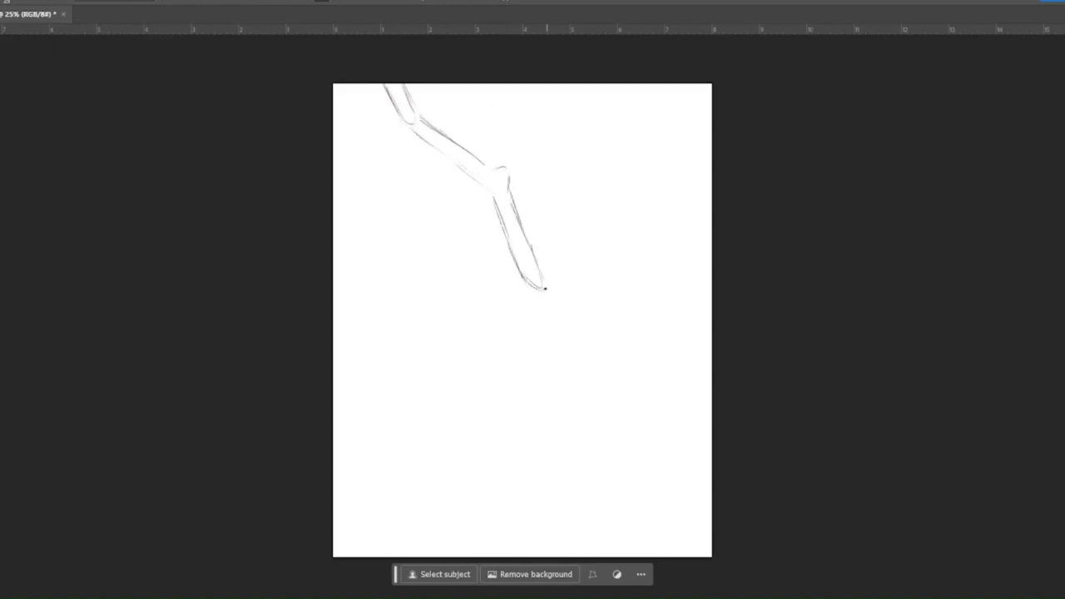
pyautogui.moveTo(545, 289); pyautogui.dragTo(643, 363)
pyautogui.moveTo(537, 297)
pyautogui.mouseDown()
pyautogui.moveTo(626, 358)
pyautogui.moveTo(658, 551)
pyautogui.mouseUp()
pyautogui.moveTo(624, 370); pyautogui.dragTo(634, 556)
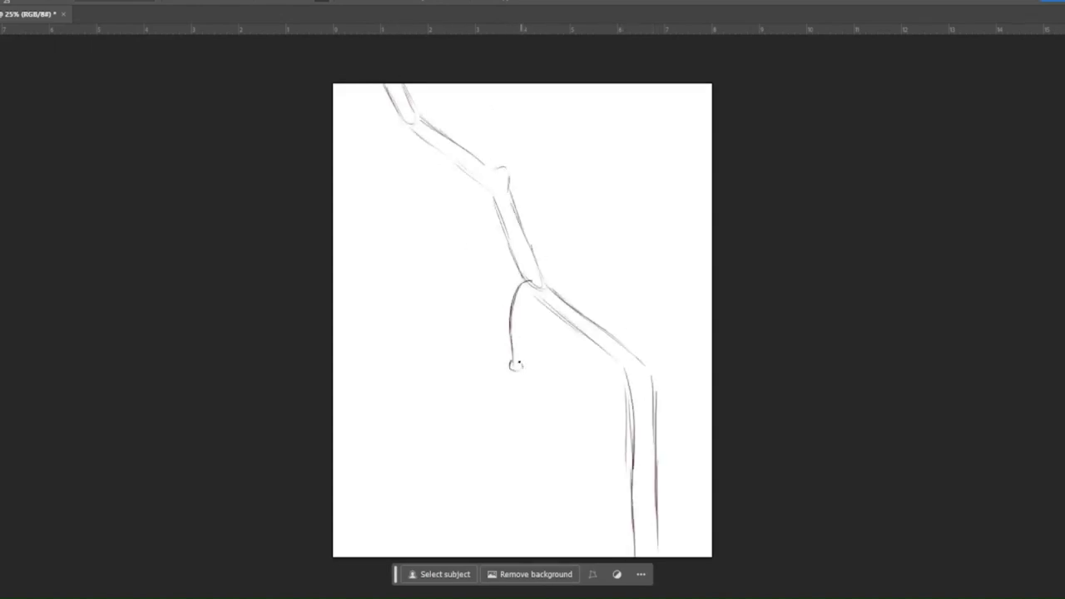
pyautogui.moveTo(650, 365); pyautogui.dragTo(653, 392)
pyautogui.moveTo(619, 358); pyautogui.dragTo(638, 553)
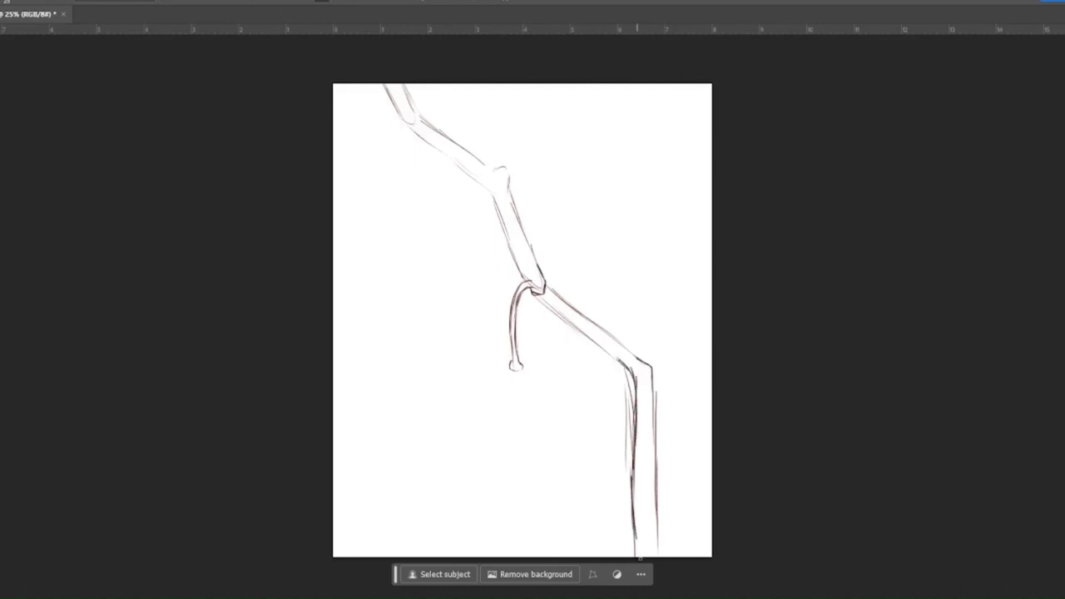
pyautogui.moveTo(452, 160); pyautogui.dragTo(525, 282)
pyautogui.moveTo(508, 188); pyautogui.dragTo(563, 298)
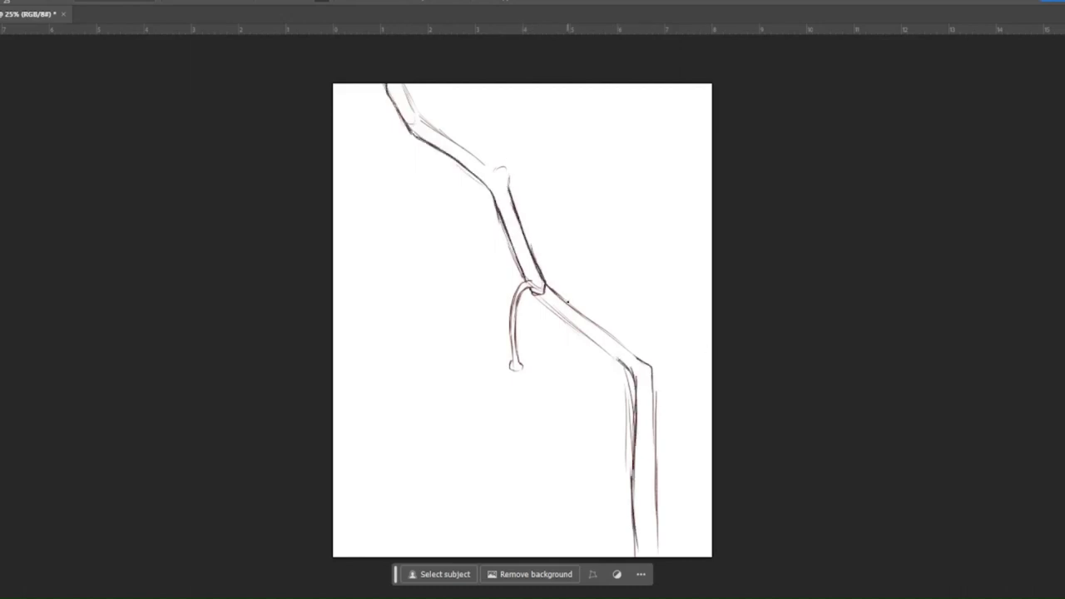
pyautogui.moveTo(420, 118); pyautogui.dragTo(481, 163)
pyautogui.moveTo(404, 100); pyautogui.dragTo(401, 86)
# Step: Sketch lantern outlines left of the branch and at the stem tip, darkening the middle and lower ones
pyautogui.moveTo(366, 192); pyautogui.dragTo(436, 193)
pyautogui.moveTo(492, 215); pyautogui.dragTo(485, 314)
pyautogui.moveTo(460, 348)
pyautogui.mouseDown()
pyautogui.moveTo(567, 357)
pyautogui.moveTo(516, 451)
pyautogui.mouseUp()
pyautogui.moveTo(523, 447); pyautogui.dragTo(558, 405)
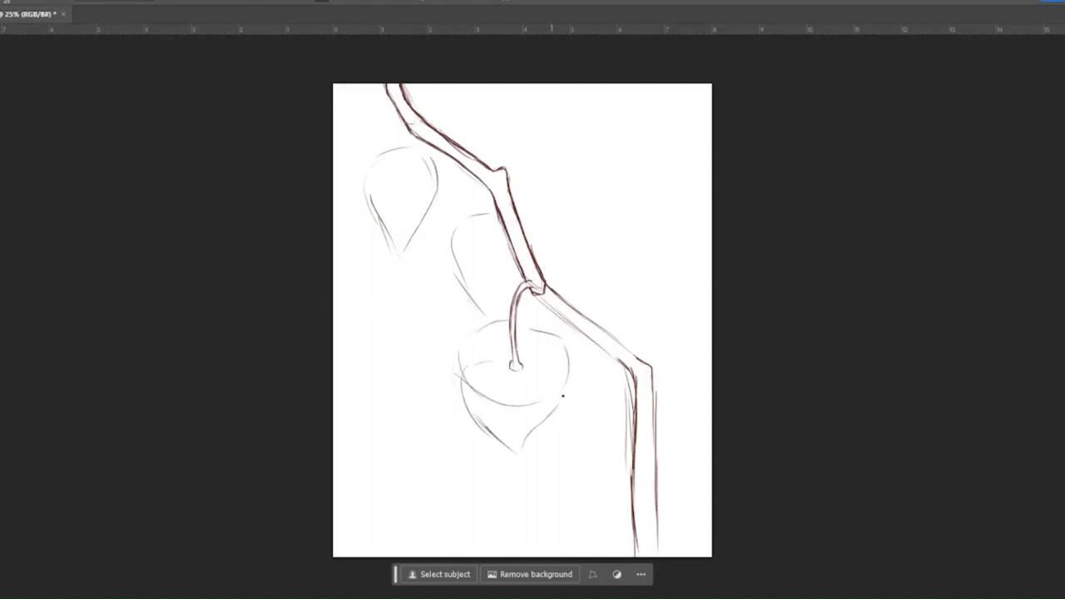
pyautogui.moveTo(569, 348); pyautogui.dragTo(552, 411)
pyautogui.moveTo(490, 331); pyautogui.dragTo(454, 391)
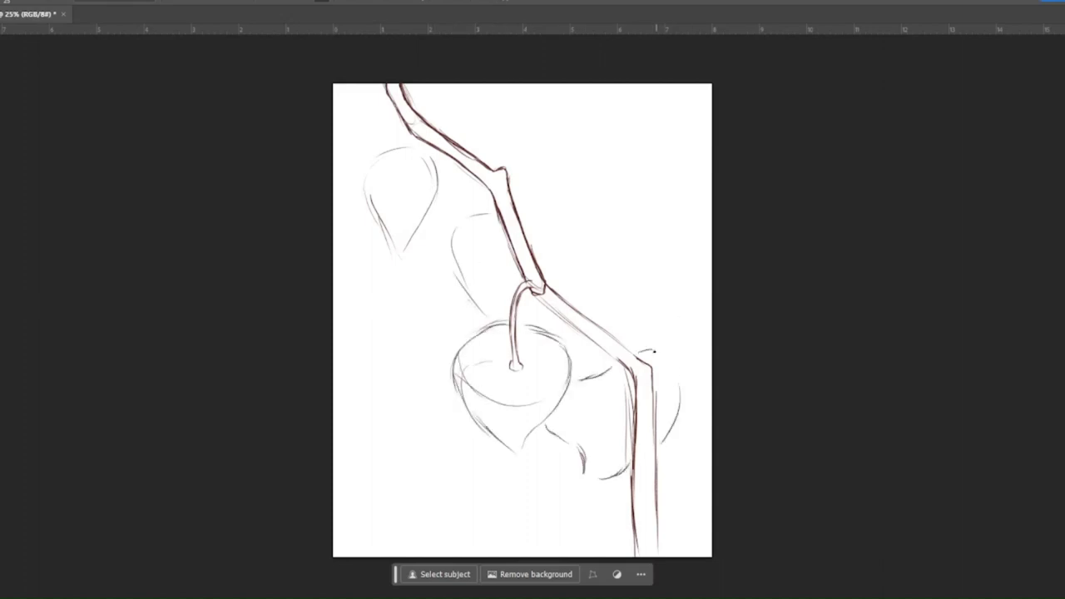
pyautogui.moveTo(450, 240); pyautogui.dragTo(481, 328)
pyautogui.moveTo(441, 258)
pyautogui.mouseDown()
pyautogui.moveTo(496, 213)
pyautogui.moveTo(554, 322)
pyautogui.mouseUp()
pyautogui.moveTo(534, 364)
pyautogui.mouseDown()
pyautogui.moveTo(574, 391)
pyautogui.moveTo(521, 453)
pyautogui.mouseUp()
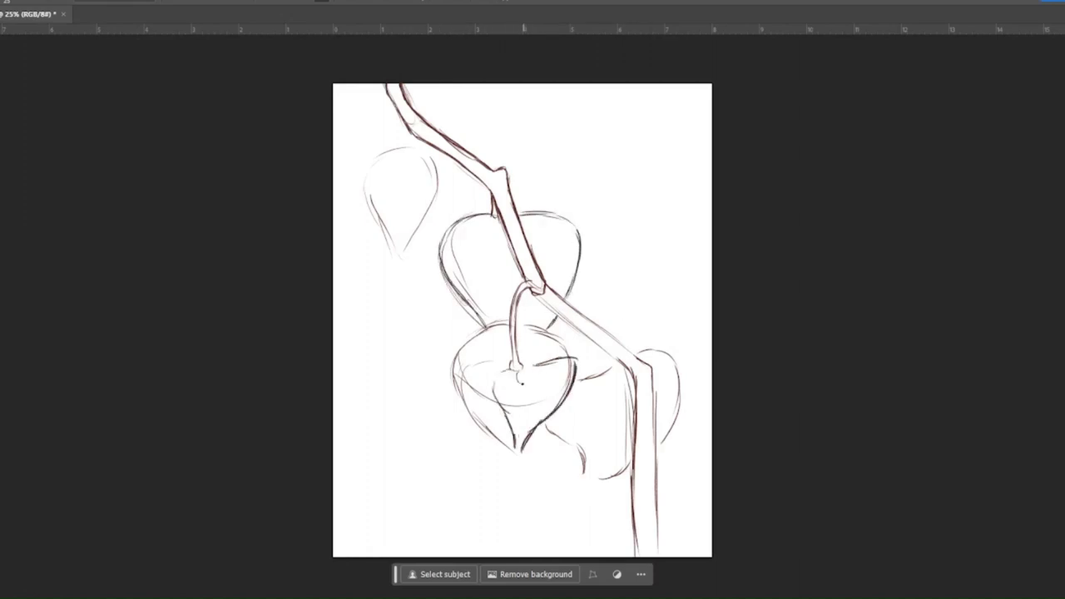
pyautogui.moveTo(523, 384); pyautogui.dragTo(516, 453)
pyautogui.moveTo(527, 389); pyautogui.dragTo(559, 365)
pyautogui.moveTo(463, 388); pyautogui.dragTo(512, 450)
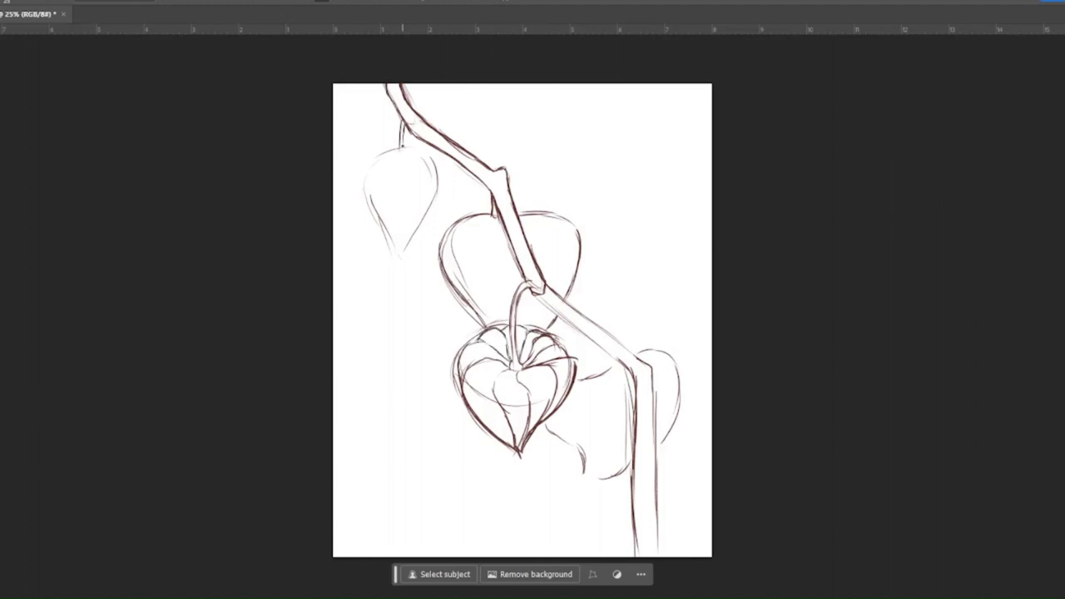
# Step: Draw rib lines inside the upper-left and middle lanterns
pyautogui.moveTo(387, 160); pyautogui.dragTo(400, 255)
pyautogui.moveTo(393, 151); pyautogui.dragTo(402, 258)
pyautogui.moveTo(405, 153); pyautogui.dragTo(401, 253)
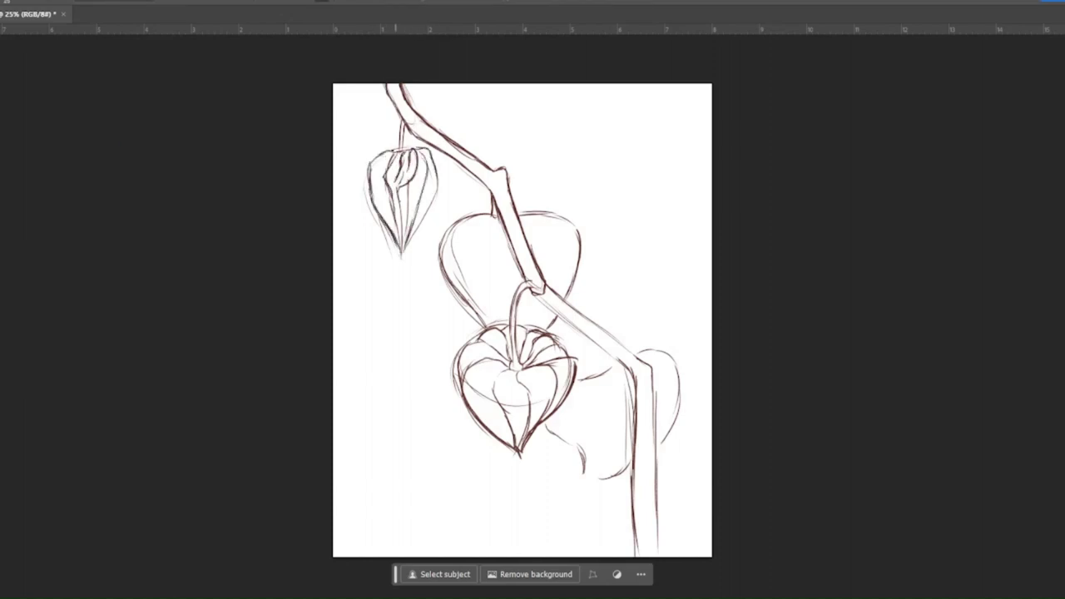
pyautogui.moveTo(486, 325); pyautogui.dragTo(493, 216)
pyautogui.moveTo(488, 330)
pyautogui.mouseDown()
pyautogui.moveTo(449, 218)
pyautogui.moveTo(481, 323)
pyautogui.mouseUp()
pyautogui.moveTo(498, 220); pyautogui.dragTo(501, 320)
pyautogui.moveTo(521, 215)
pyautogui.mouseDown()
pyautogui.moveTo(569, 286)
pyautogui.moveTo(556, 286)
pyautogui.mouseUp()
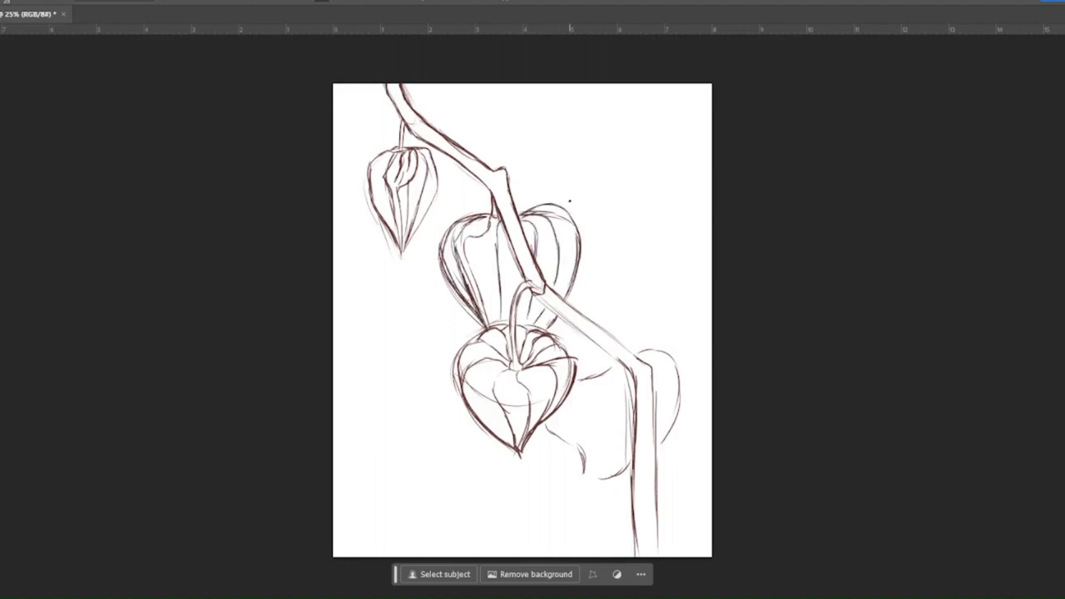
# Step: Sketch a lantern beside the stem, shape the lower-right lantern, and add a new layer
pyautogui.moveTo(610, 396); pyautogui.dragTo(596, 478)
pyautogui.moveTo(660, 376); pyautogui.dragTo(660, 443)
pyautogui.moveTo(669, 372); pyautogui.dragTo(687, 388)
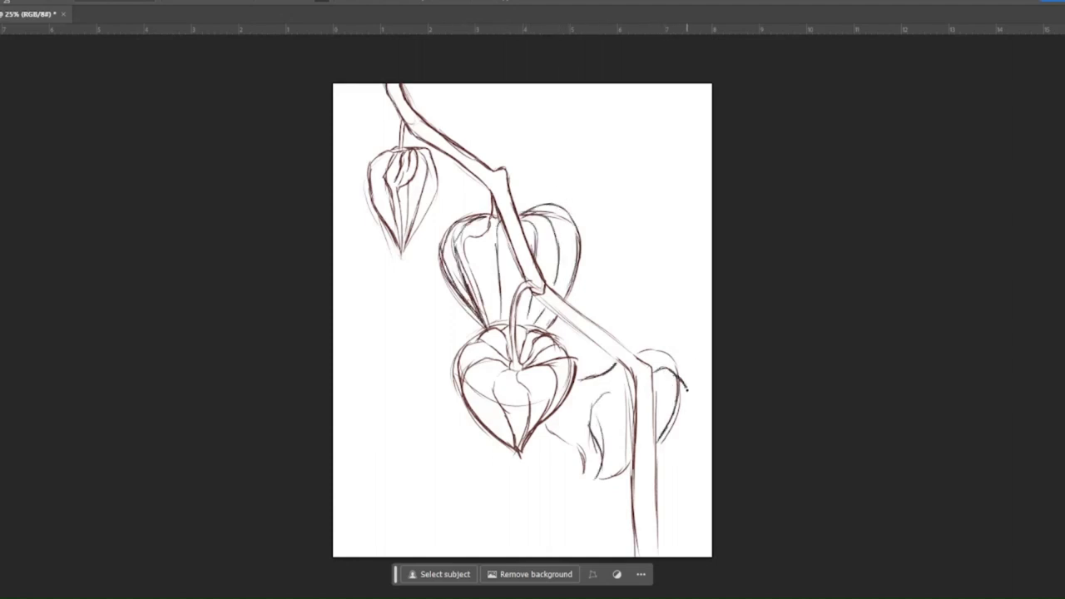
pyautogui.moveTo(581, 396); pyautogui.dragTo(586, 463)
pyautogui.moveTo(575, 433); pyautogui.dragTo(607, 483)
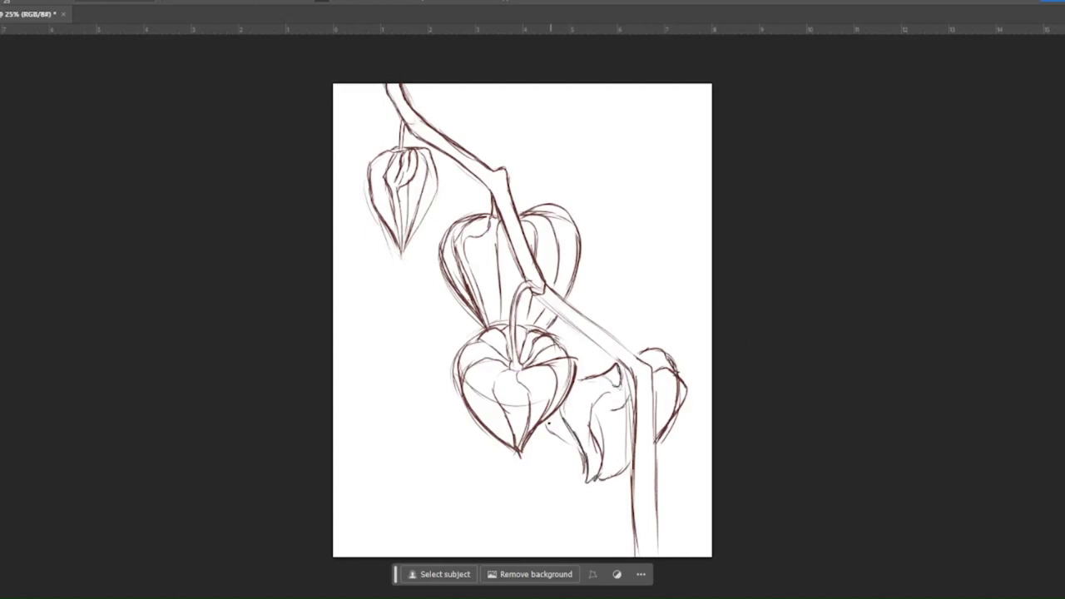
pyautogui.press('F7')
pyautogui.hotkey('ctrl', 'shift', 'alt', 'n')
pyautogui.press('F7')
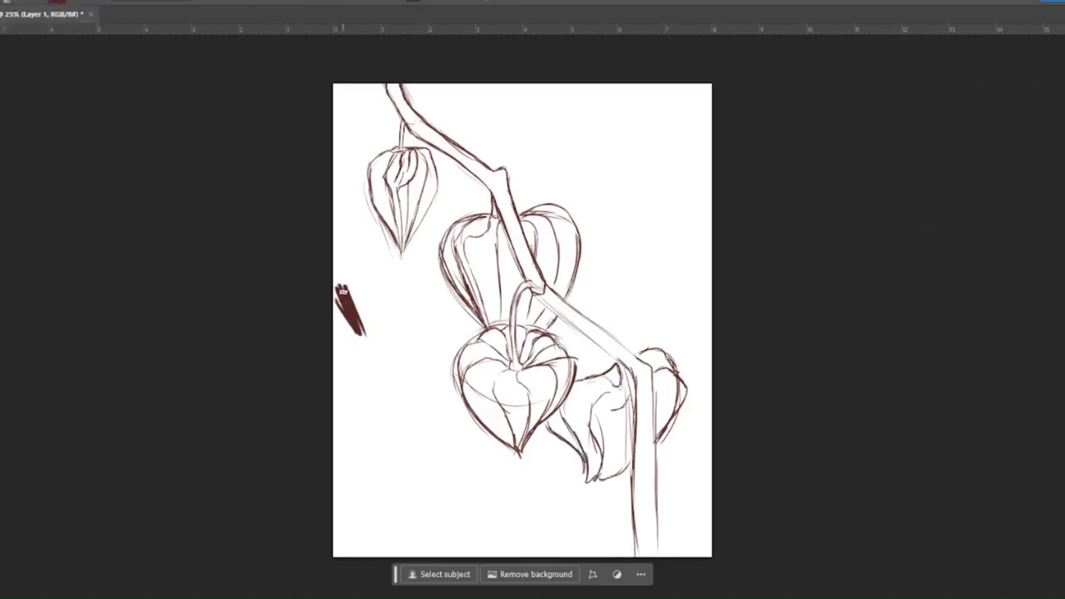
pyautogui.moveTo(364, 335)
pyautogui.mouseDown()
pyautogui.moveTo(336, 225)
pyautogui.moveTo(403, 250)
pyautogui.mouseUp()
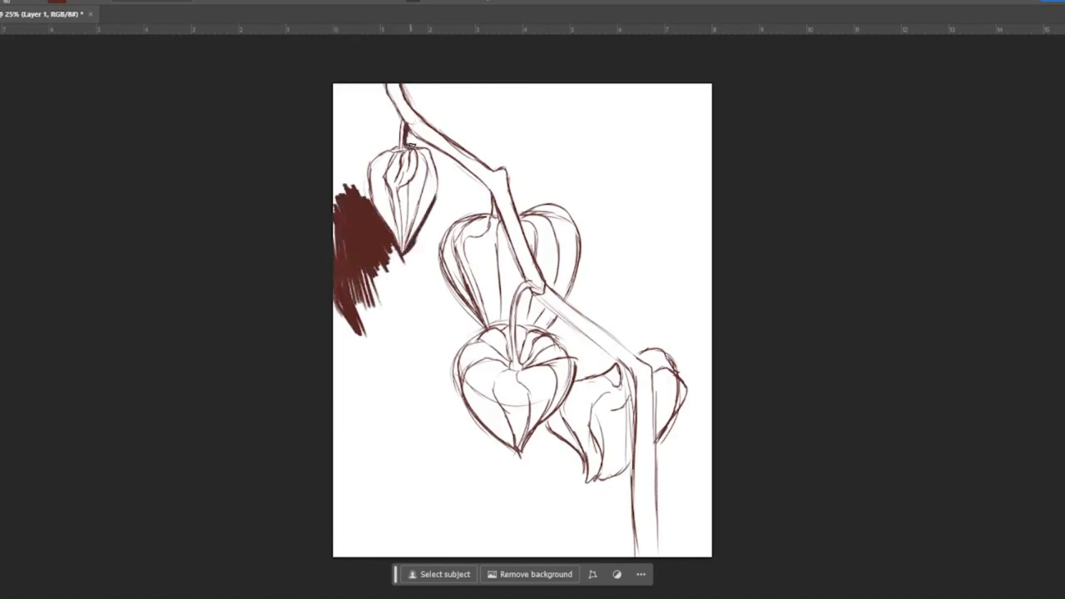
pyautogui.moveTo(438, 158)
pyautogui.mouseDown()
pyautogui.moveTo(358, 196)
pyautogui.moveTo(391, 148)
pyautogui.mouseUp()
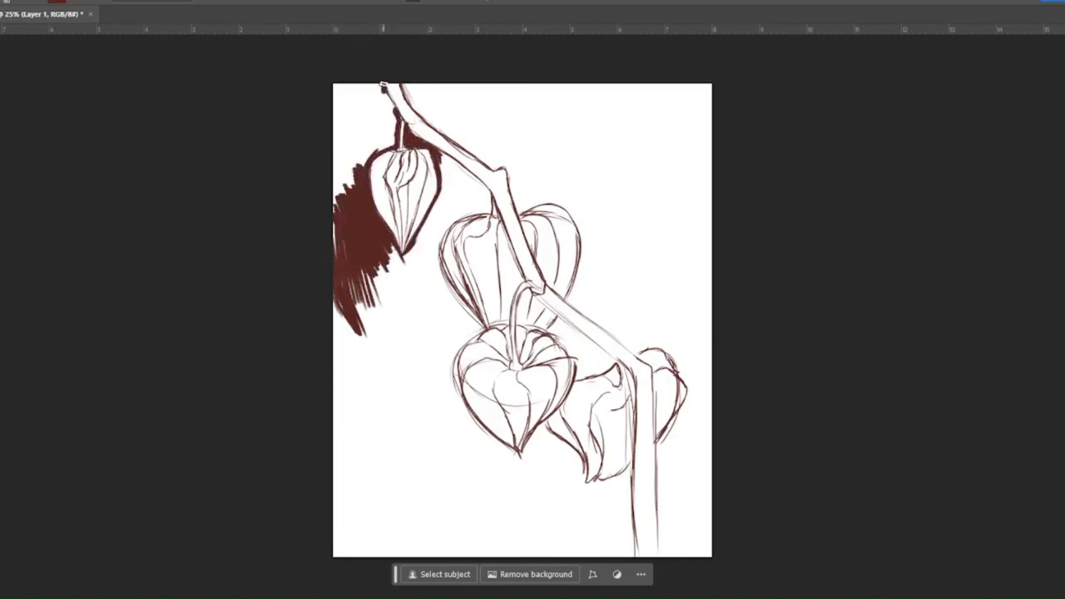
pyautogui.moveTo(383, 84)
pyautogui.mouseDown()
pyautogui.moveTo(337, 217)
pyautogui.moveTo(395, 116)
pyautogui.moveTo(349, 83)
pyautogui.moveTo(354, 357)
pyautogui.moveTo(364, 272)
pyautogui.mouseUp()
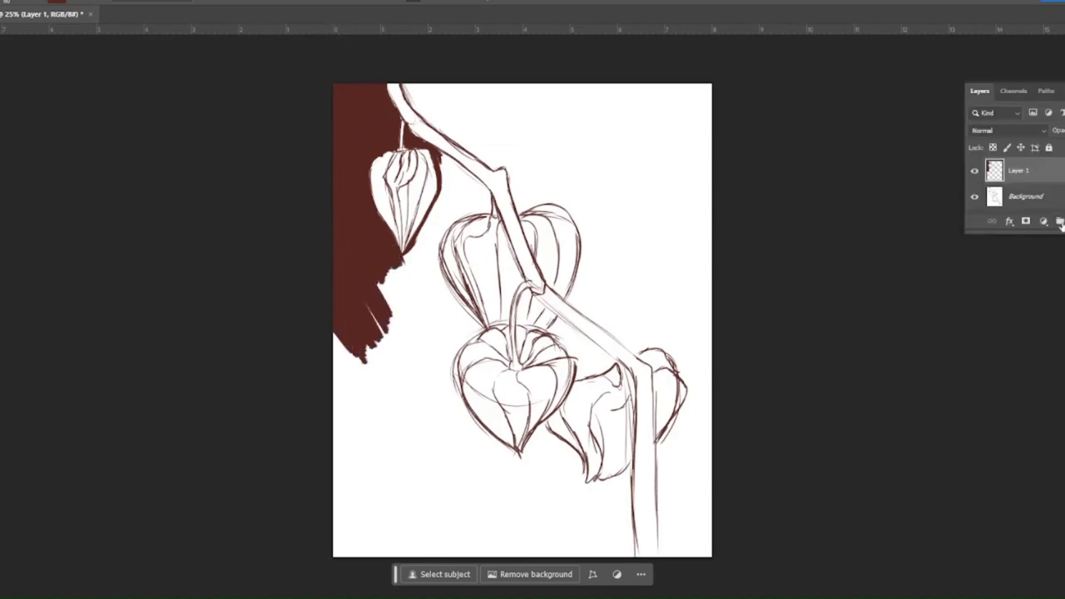
pyautogui.hotkey('ctrl', 'z')
pyautogui.press('Return')
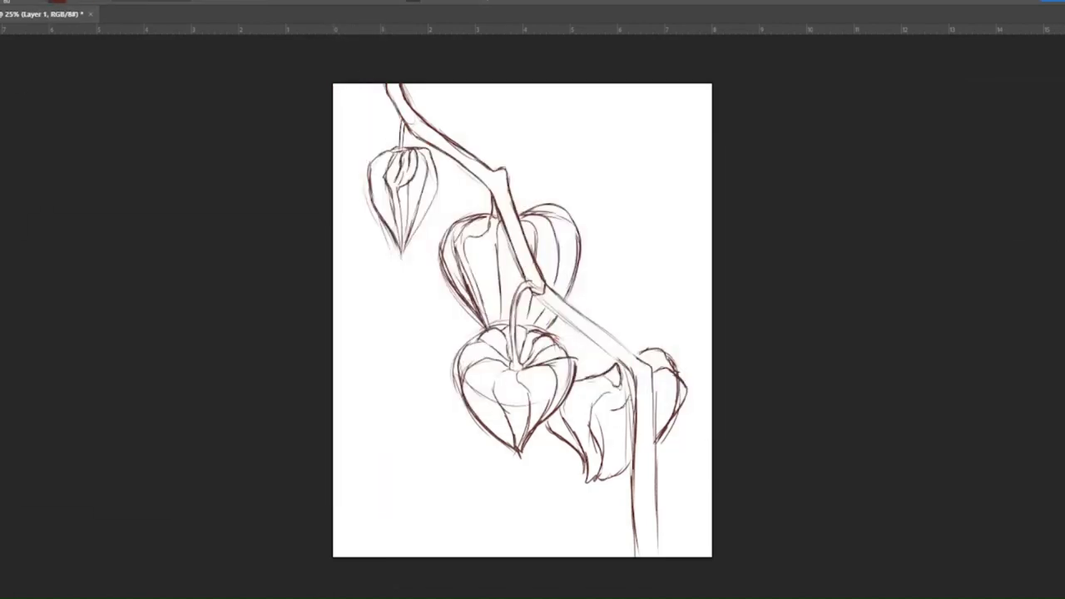
pyautogui.hotkey('ctrl', 'v')
pyautogui.hotkey('ctrl', '1')
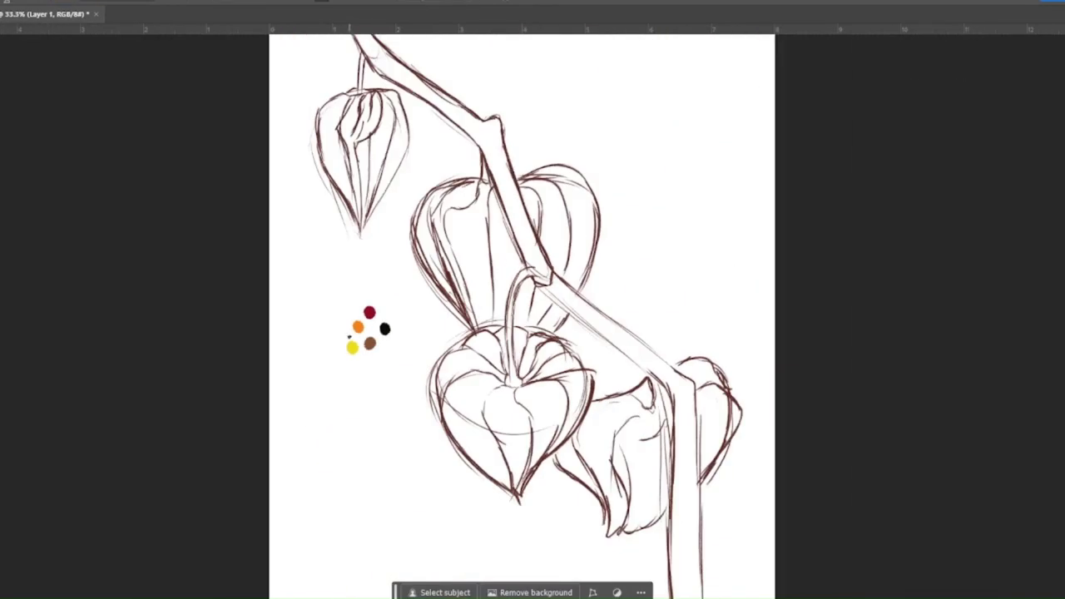
# Step: Pick a brush from the brush list and undo a pair of yellow test strokes
pyautogui.click(25, 4)
pyautogui.scroll(-3, 81, 174)
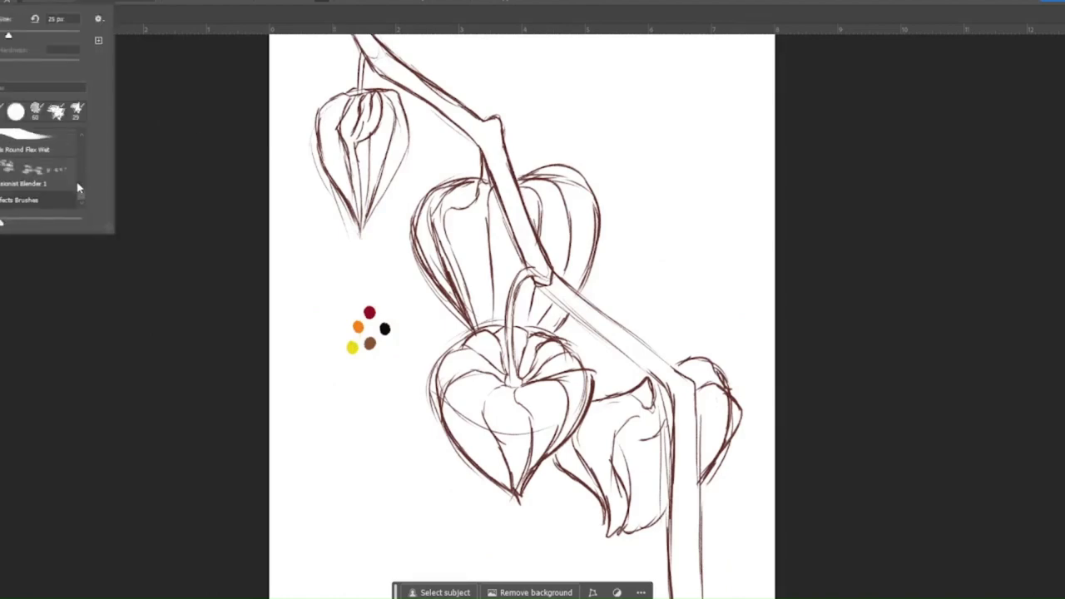
pyautogui.scroll(-2, 80, 188)
pyautogui.scroll(-2, 79, 188)
pyautogui.click(309, 238)
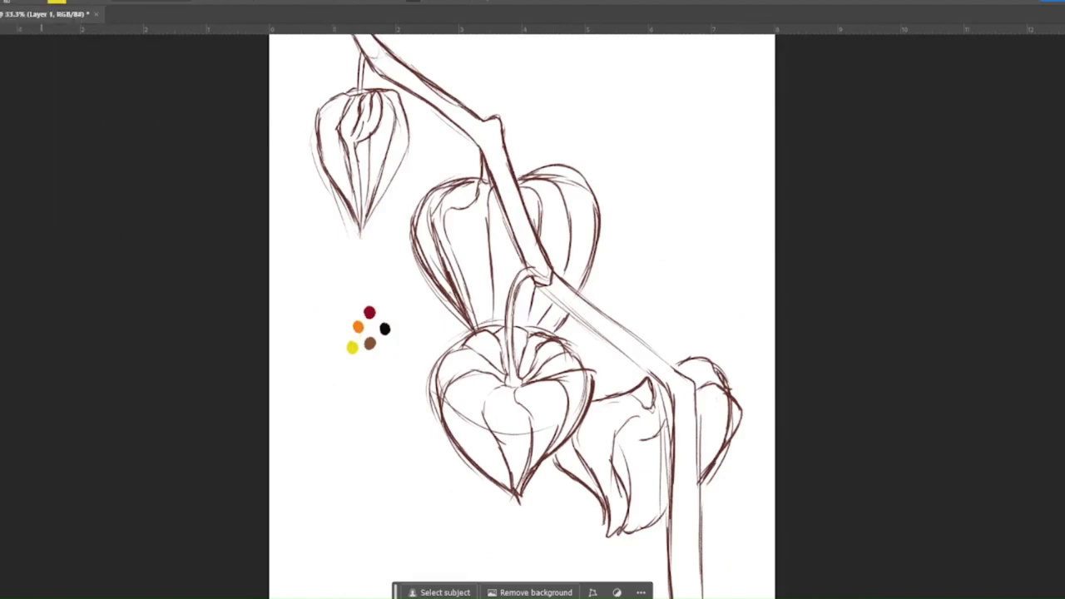
pyautogui.moveTo(297, 260); pyautogui.dragTo(321, 283)
pyautogui.moveTo(317, 229); pyautogui.dragTo(341, 266)
pyautogui.hotkey('ctrl', 'z')
pyautogui.hotkey('ctrl', 'z')
# Step: Switch to a different painting brush and fill the top-left lantern's lower part with yellow
pyautogui.click(24, 4)
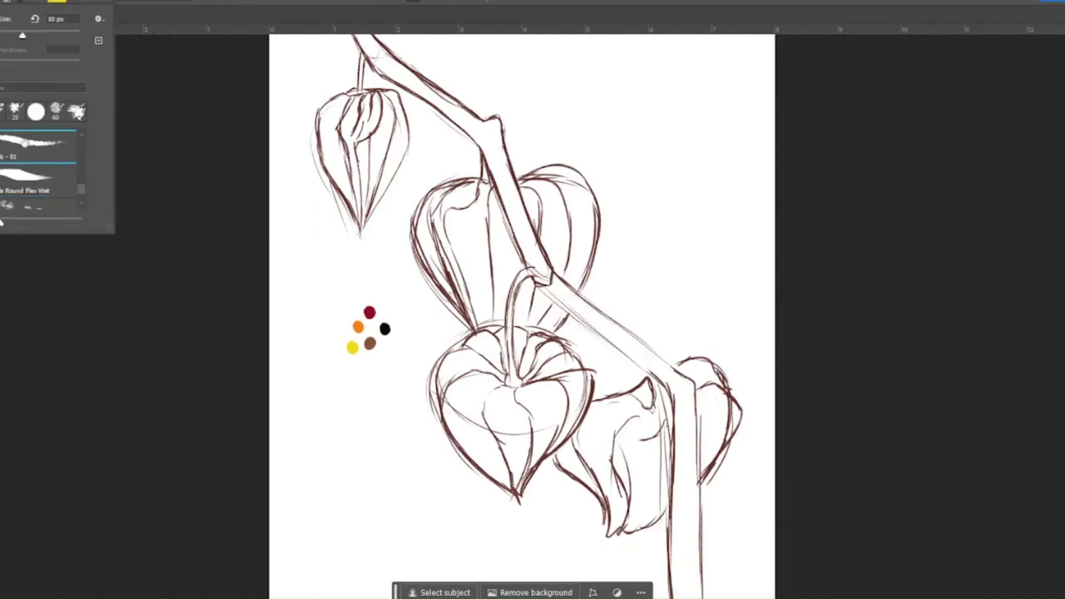
pyautogui.click(287, 147)
pyautogui.moveTo(325, 160)
pyautogui.mouseDown()
pyautogui.moveTo(354, 212)
pyautogui.moveTo(358, 167)
pyautogui.moveTo(368, 199)
pyautogui.mouseUp()
# Step: Add more yellow inside the top-left lantern and paint orange across its upper part
pyautogui.moveTo(321, 143); pyautogui.dragTo(349, 187)
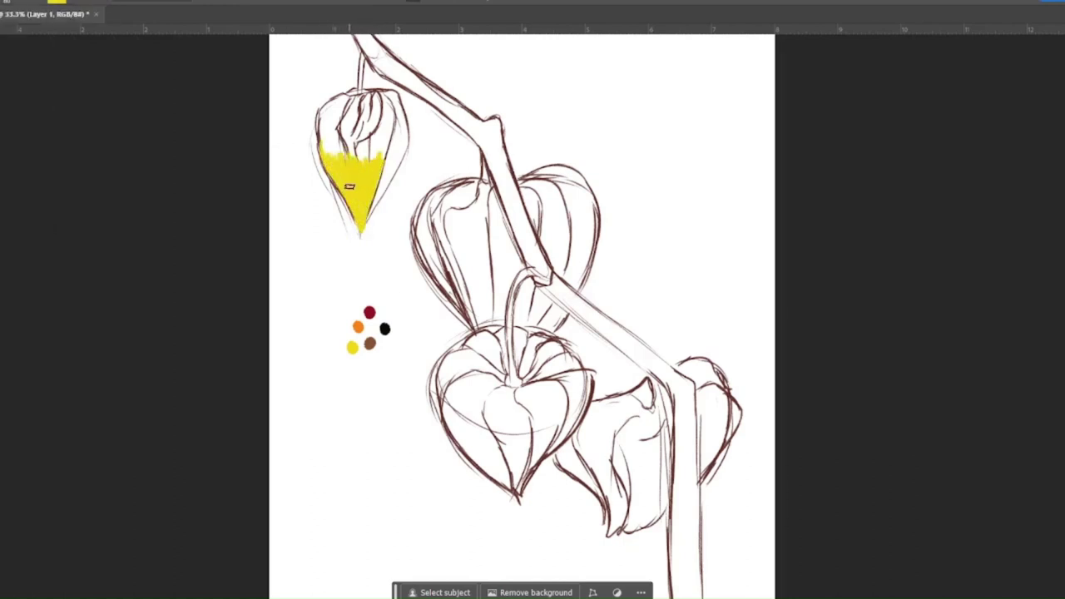
pyautogui.moveTo(320, 123)
pyautogui.mouseDown()
pyautogui.moveTo(330, 170)
pyautogui.moveTo(353, 154)
pyautogui.moveTo(363, 162)
pyautogui.moveTo(389, 154)
pyautogui.moveTo(368, 218)
pyautogui.moveTo(408, 130)
pyautogui.moveTo(379, 169)
pyautogui.mouseUp()
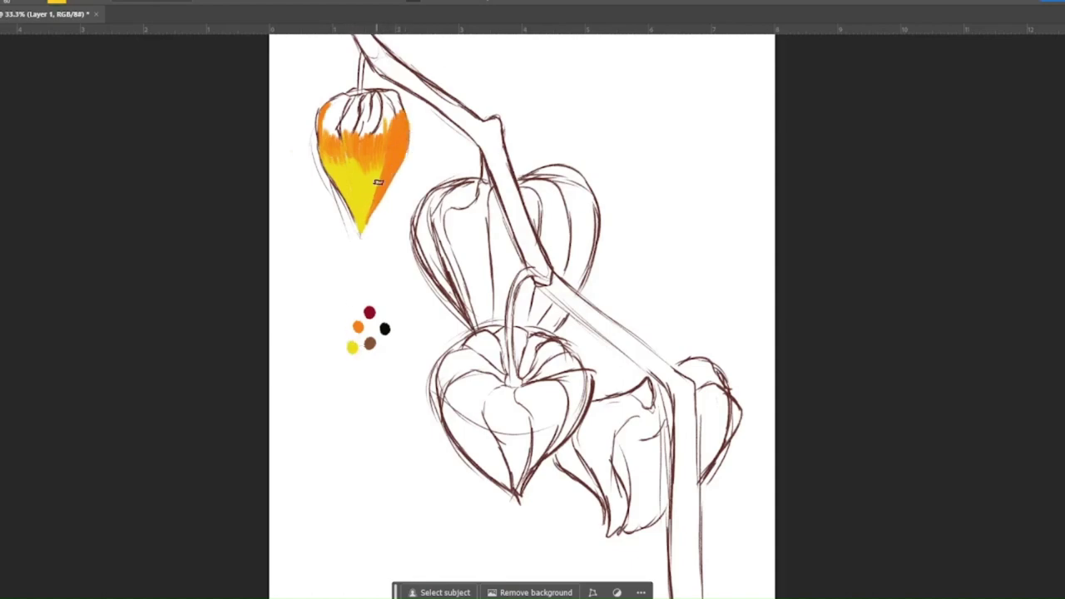
pyautogui.scroll(2, 363, 214)
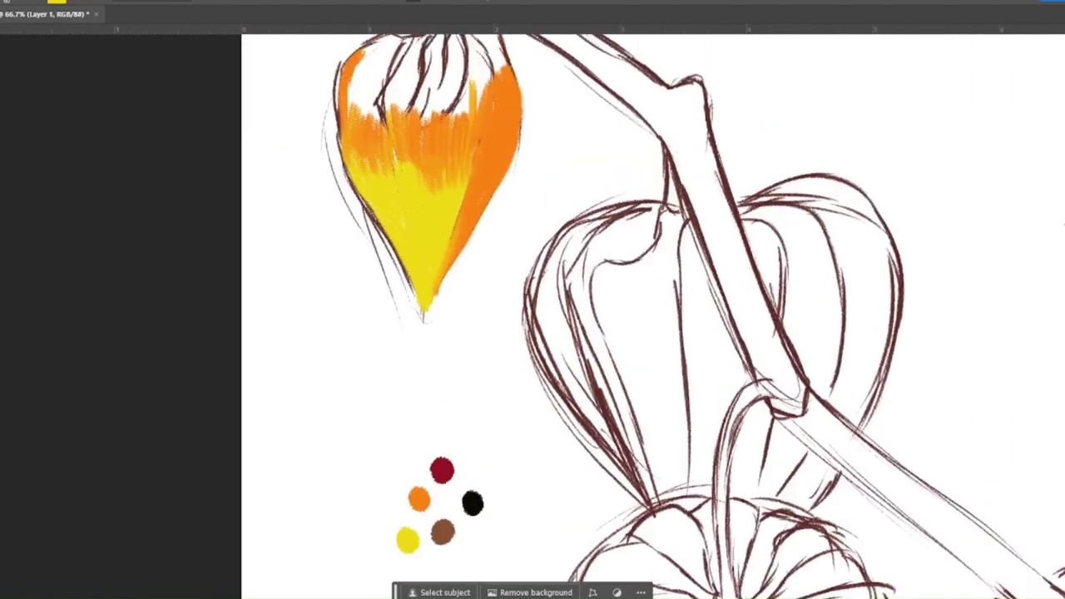
pyautogui.keyDown('alt'); pyautogui.click(419, 498); pyautogui.keyUp('alt')
pyautogui.moveTo(366, 138)
pyautogui.mouseDown()
pyautogui.moveTo(363, 105)
pyautogui.moveTo(424, 87)
pyautogui.moveTo(399, 124)
pyautogui.moveTo(352, 142)
pyautogui.moveTo(420, 137)
pyautogui.moveTo(494, 155)
pyautogui.moveTo(440, 163)
pyautogui.moveTo(503, 187)
pyautogui.mouseUp()
pyautogui.scroll(3, 408, 78)
# Step: Streak yellow up the lantern's left side, a V in its centre, and its right side
pyautogui.moveTo(363, 264)
pyautogui.mouseDown()
pyautogui.moveTo(352, 266)
pyautogui.moveTo(388, 253)
pyautogui.moveTo(371, 219)
pyautogui.moveTo(376, 287)
pyautogui.mouseUp()
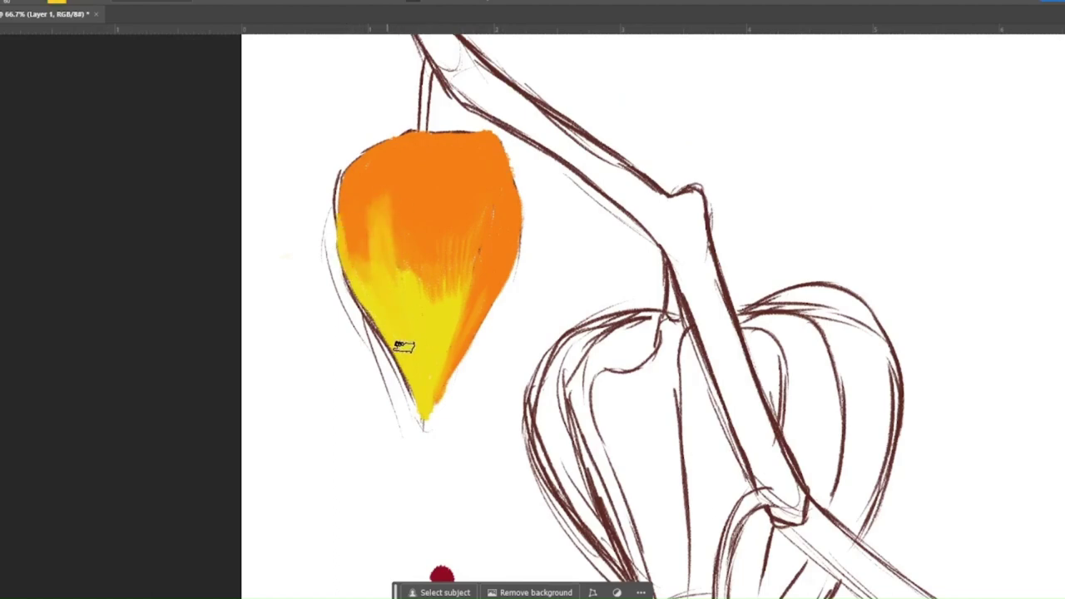
pyautogui.moveTo(424, 230)
pyautogui.mouseDown()
pyautogui.moveTo(376, 255)
pyautogui.moveTo(387, 198)
pyautogui.moveTo(394, 331)
pyautogui.mouseUp()
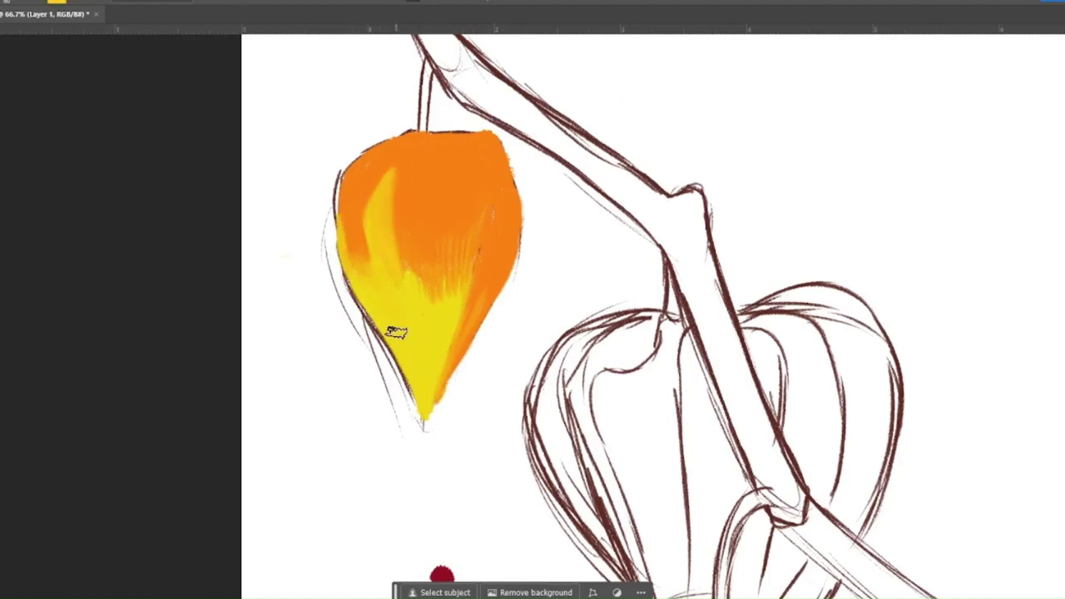
pyautogui.moveTo(397, 231); pyautogui.dragTo(409, 274)
pyautogui.moveTo(411, 237)
pyautogui.mouseDown()
pyautogui.moveTo(466, 253)
pyautogui.moveTo(466, 214)
pyautogui.moveTo(402, 261)
pyautogui.mouseUp()
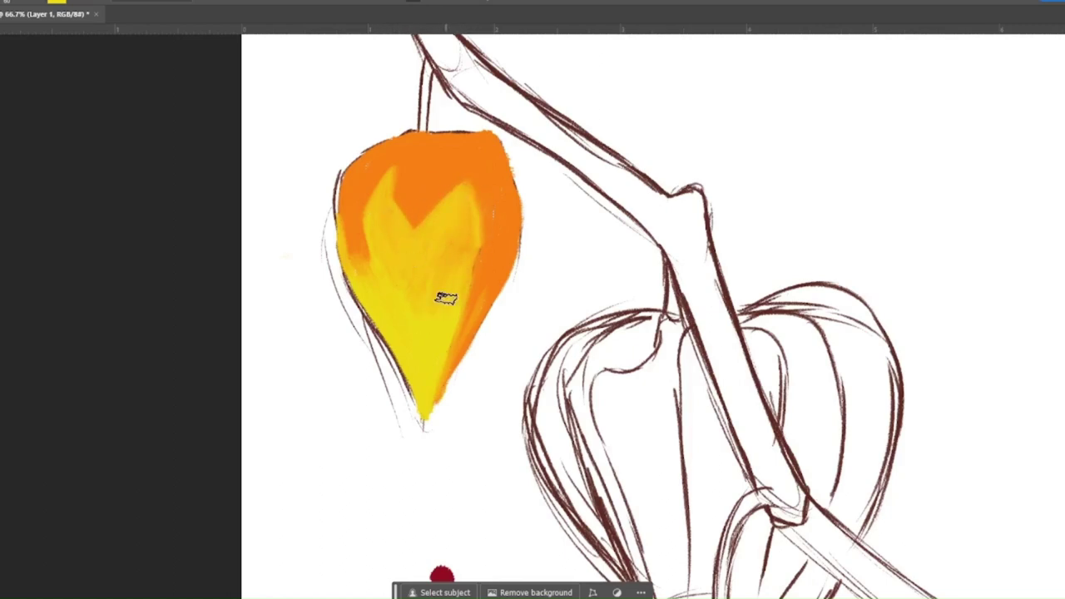
pyautogui.moveTo(464, 200); pyautogui.dragTo(491, 192)
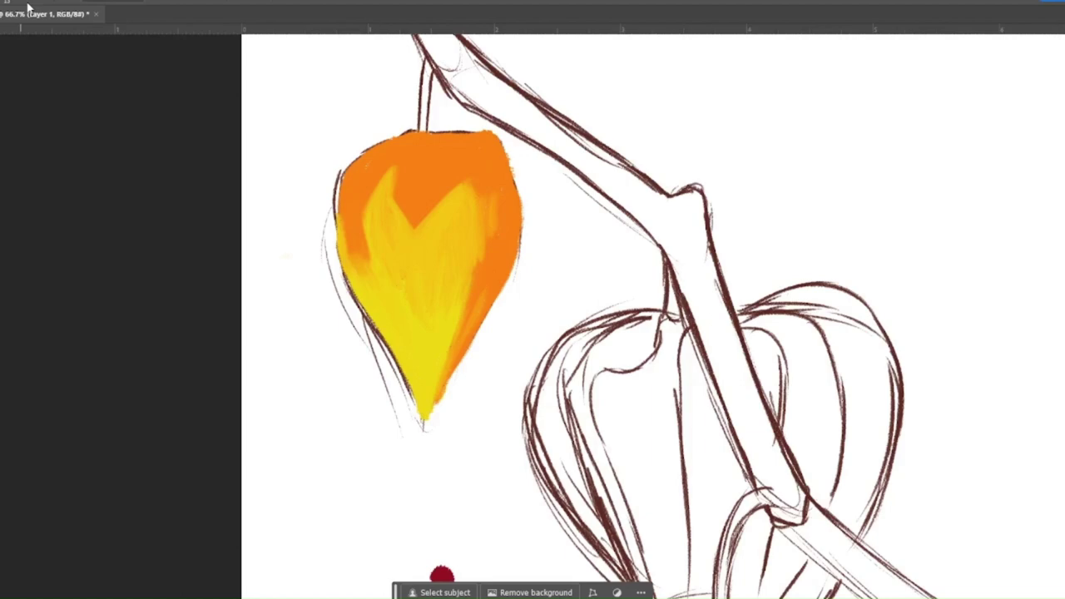
# Step: Choose a different brush preset and extend yellow down the lantern's right side
pyautogui.scroll(-3, 445, 313)
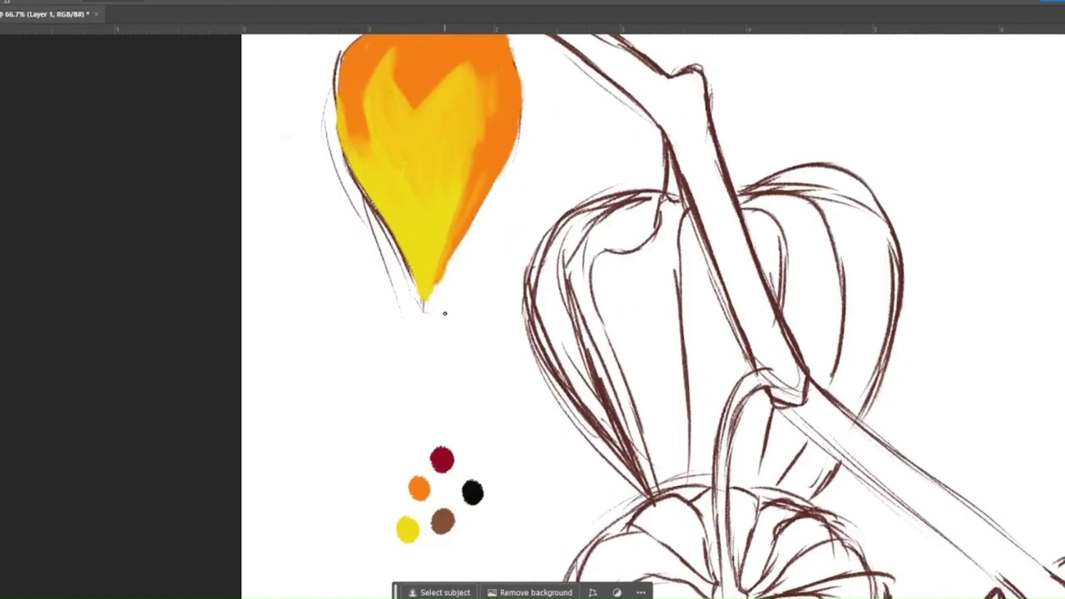
pyautogui.click(11, 1)
pyautogui.scroll(-3, 81, 200)
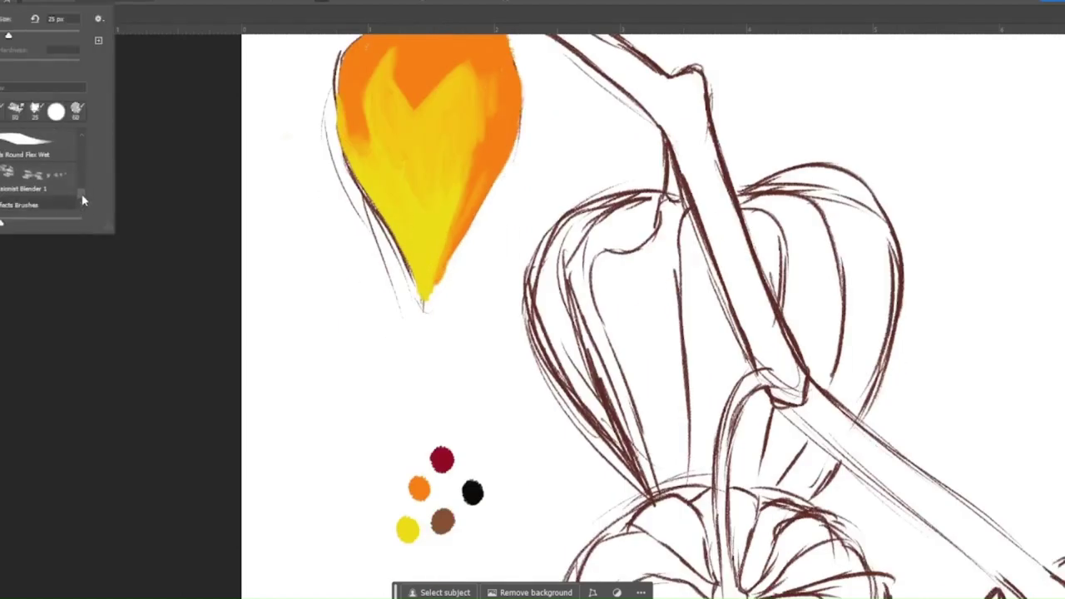
pyautogui.click(269, 234)
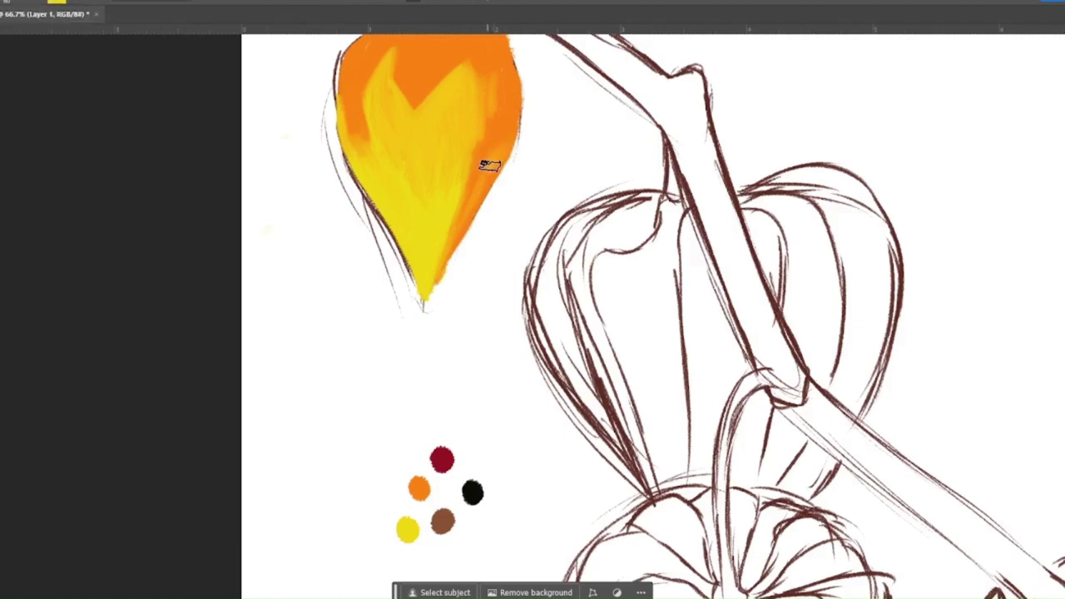
pyautogui.moveTo(505, 155); pyautogui.dragTo(431, 280)
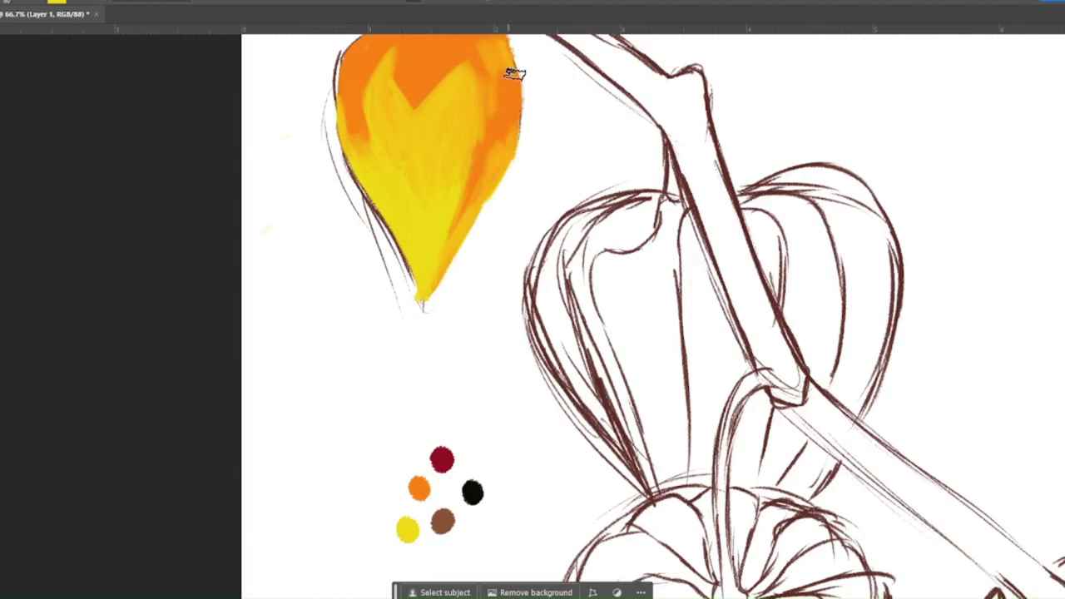
# Step: Paint orange along the lantern's left edge, upper centre and right side
pyautogui.keyDown('alt'); pyautogui.click(345, 77); pyautogui.keyUp('alt')
pyautogui.moveTo(359, 127); pyautogui.dragTo(372, 144)
pyautogui.moveTo(401, 98)
pyautogui.mouseDown()
pyautogui.moveTo(405, 90)
pyautogui.moveTo(404, 119)
pyautogui.moveTo(441, 72)
pyautogui.moveTo(451, 77)
pyautogui.mouseUp()
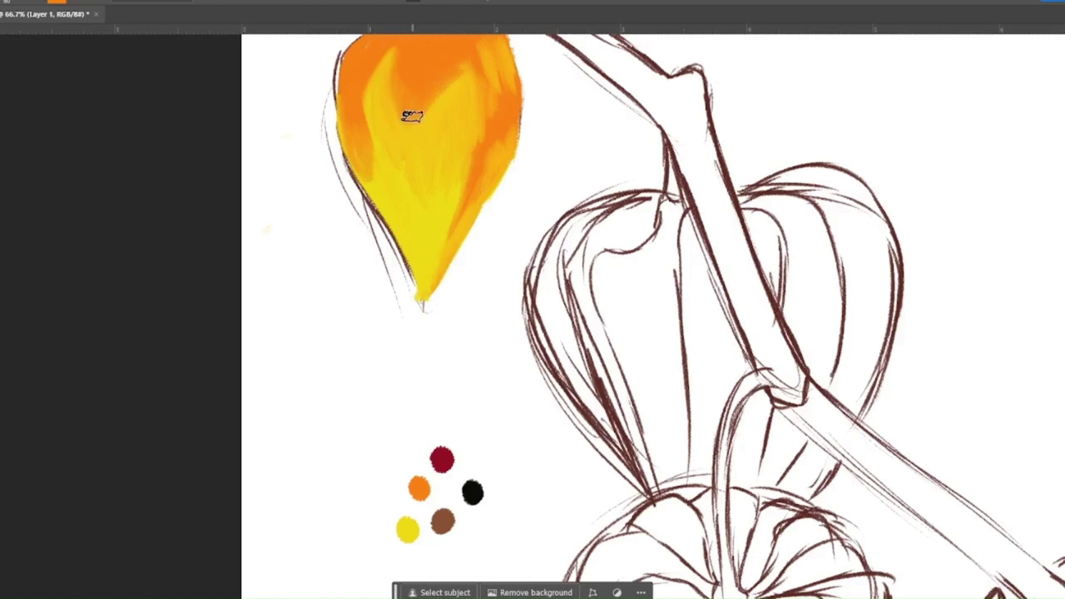
pyautogui.scroll(2, 431, 92)
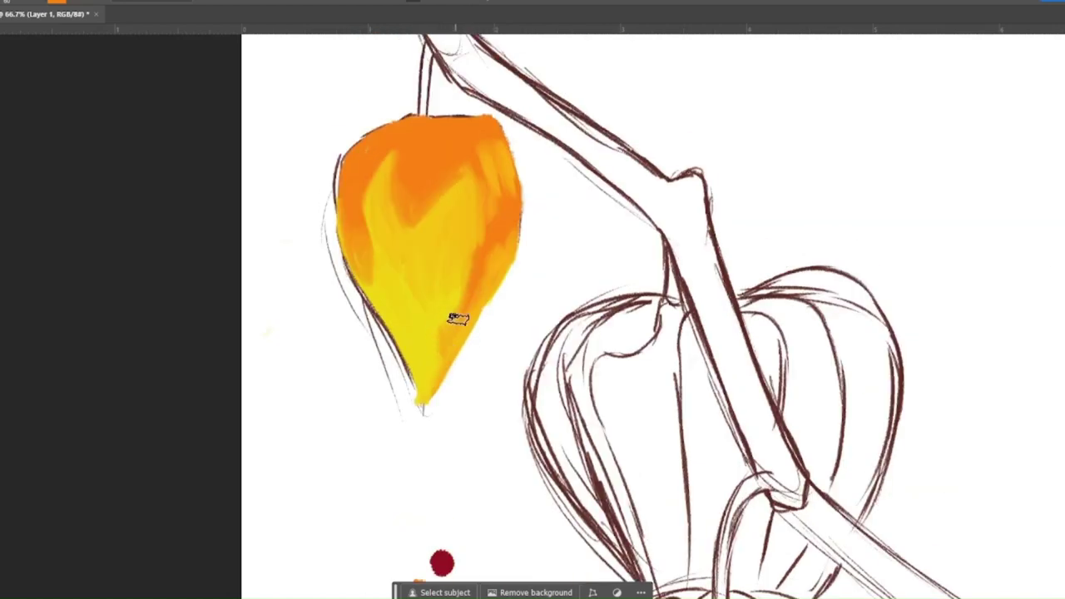
pyautogui.moveTo(457, 311)
pyautogui.mouseDown()
pyautogui.moveTo(482, 218)
pyautogui.moveTo(433, 333)
pyautogui.moveTo(506, 184)
pyautogui.mouseUp()
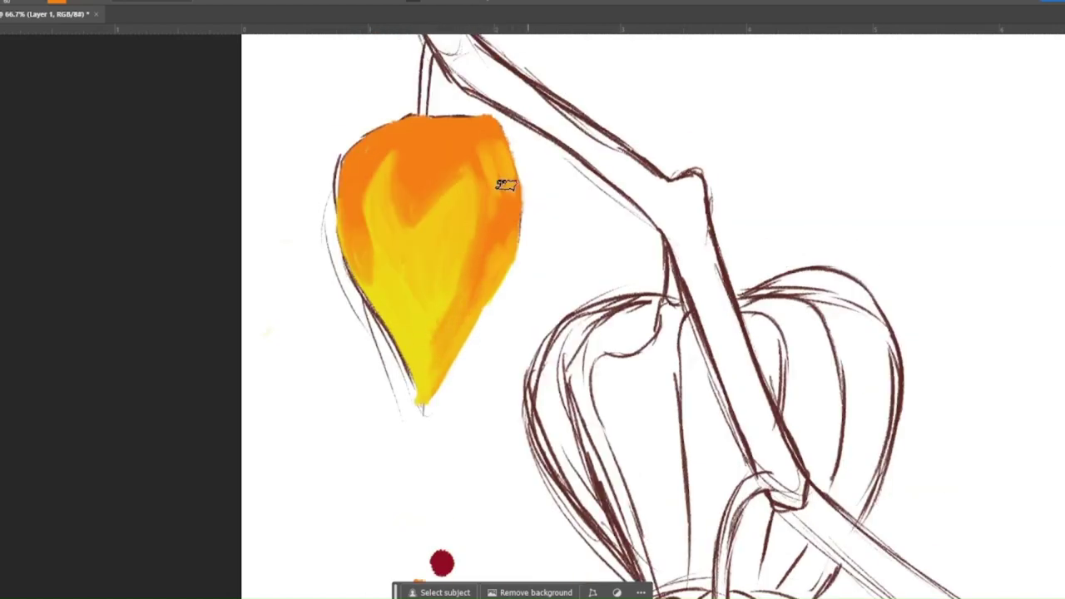
pyautogui.scroll(-1, 494, 205)
# Step: Shade a darker reddish-orange V in the lantern's centre and even out its top with orange
pyautogui.keyDown('alt'); pyautogui.click(452, 500); pyautogui.keyUp('alt')
pyautogui.scroll(3, 452, 500)
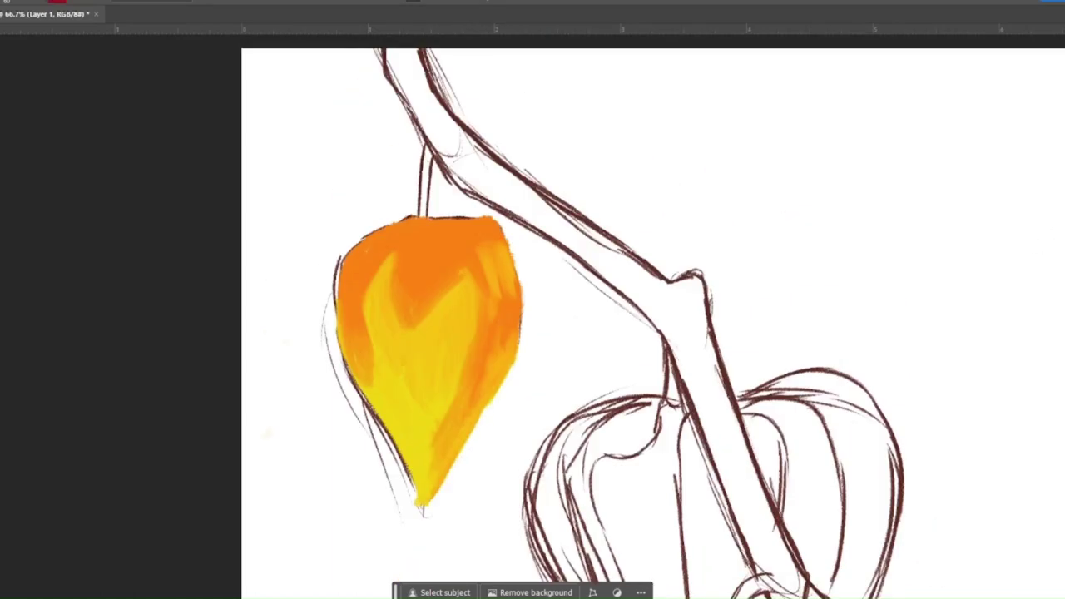
pyautogui.moveTo(427, 291)
pyautogui.mouseDown()
pyautogui.moveTo(416, 281)
pyautogui.moveTo(444, 281)
pyautogui.moveTo(414, 278)
pyautogui.moveTo(454, 219)
pyautogui.moveTo(433, 231)
pyautogui.moveTo(452, 238)
pyautogui.moveTo(423, 285)
pyautogui.moveTo(481, 223)
pyautogui.moveTo(412, 219)
pyautogui.moveTo(435, 238)
pyautogui.moveTo(407, 271)
pyautogui.mouseUp()
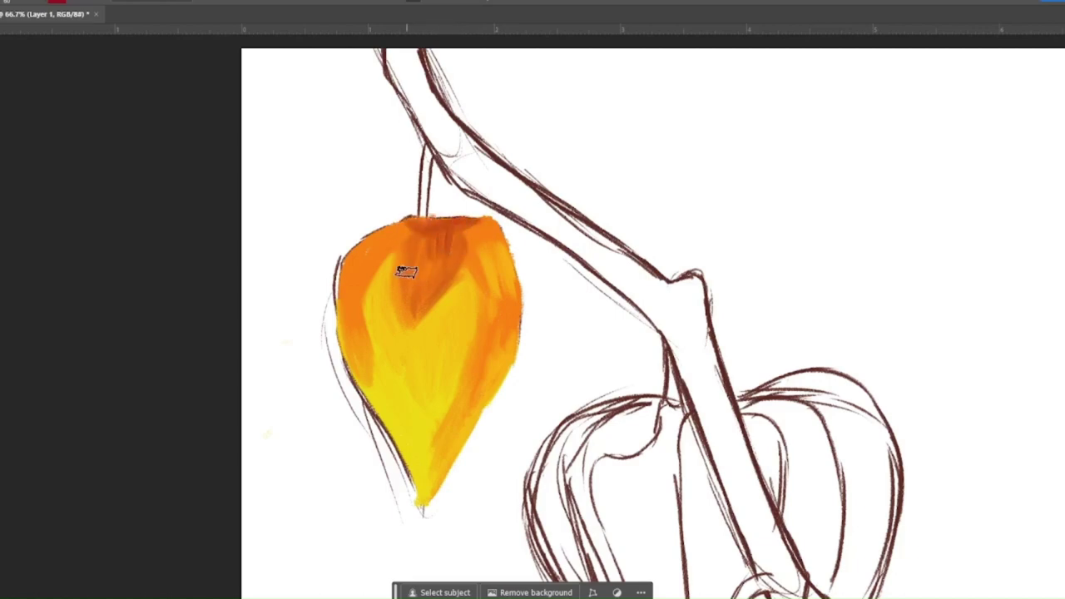
pyautogui.keyDown('alt'); pyautogui.click(416, 259); pyautogui.keyUp('alt')
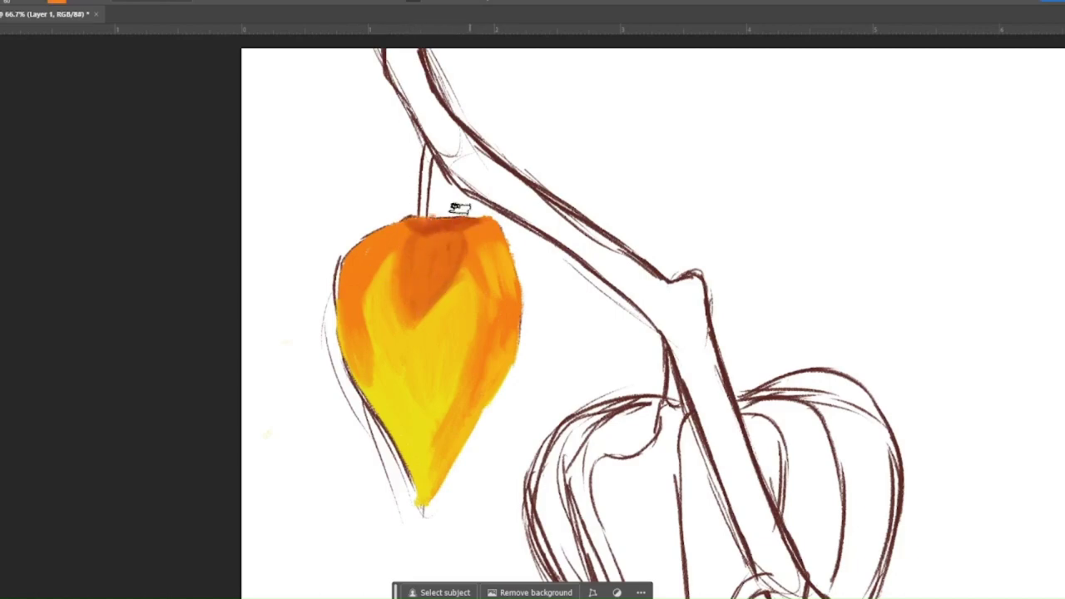
pyautogui.moveTo(403, 233)
pyautogui.mouseDown()
pyautogui.moveTo(466, 223)
pyautogui.moveTo(516, 250)
pyautogui.mouseUp()
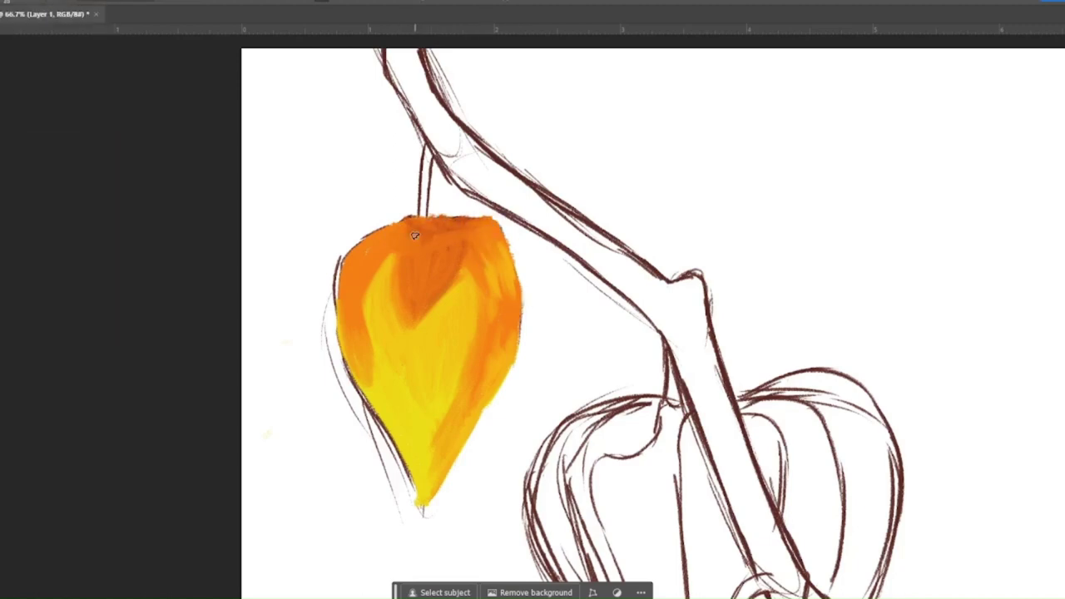
pyautogui.scroll(-3, 454, 514)
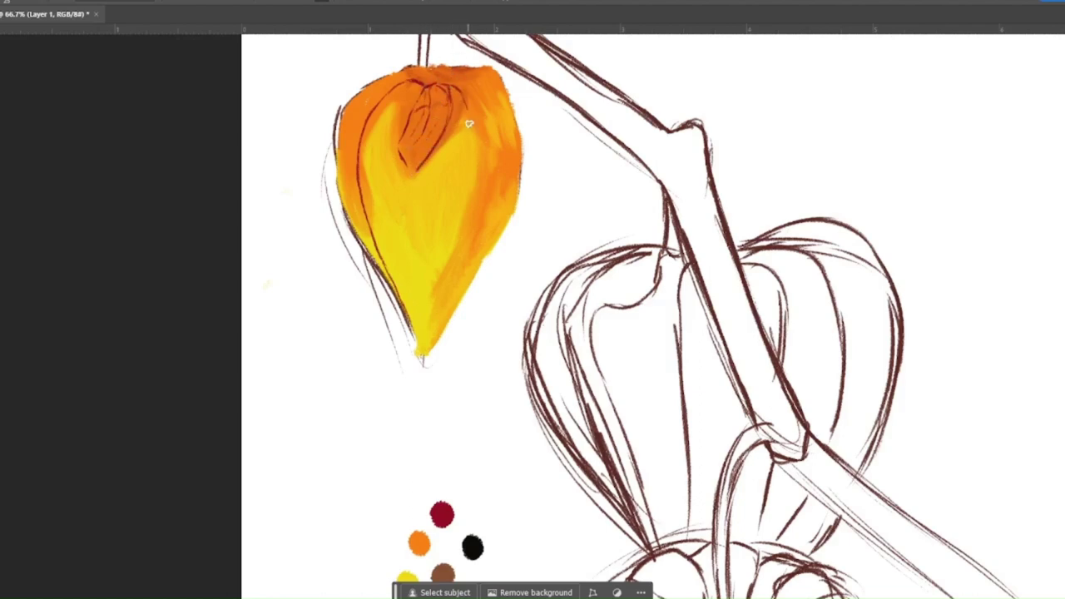
# Step: Add orange strokes, a dark rib line and deeper shading along the pod's right edge
pyautogui.moveTo(436, 280)
pyautogui.mouseDown()
pyautogui.moveTo(473, 170)
pyautogui.moveTo(413, 314)
pyautogui.mouseUp()
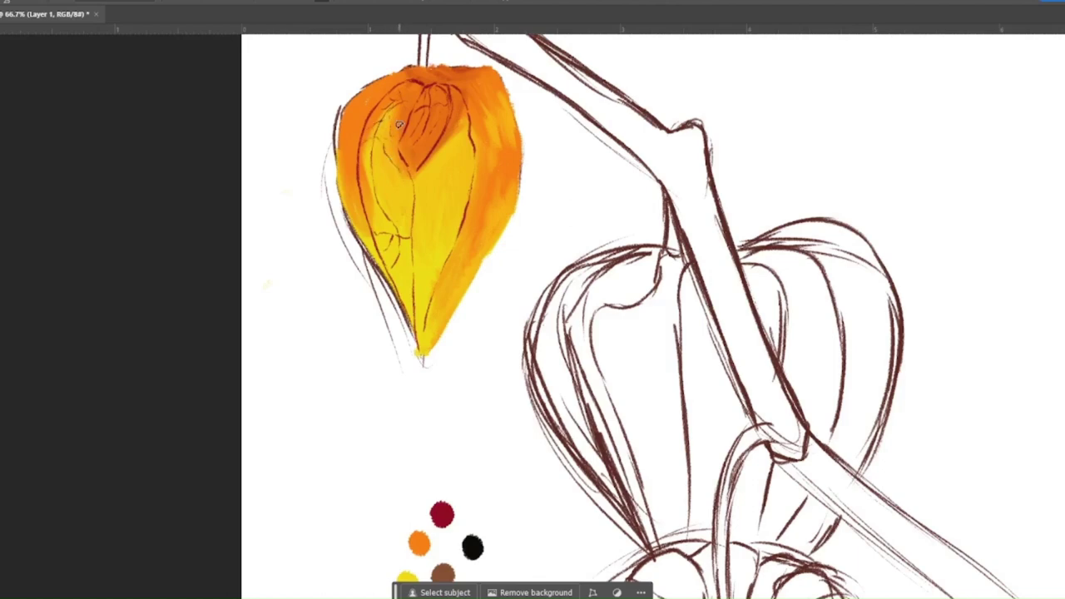
pyautogui.moveTo(339, 141); pyautogui.dragTo(396, 75)
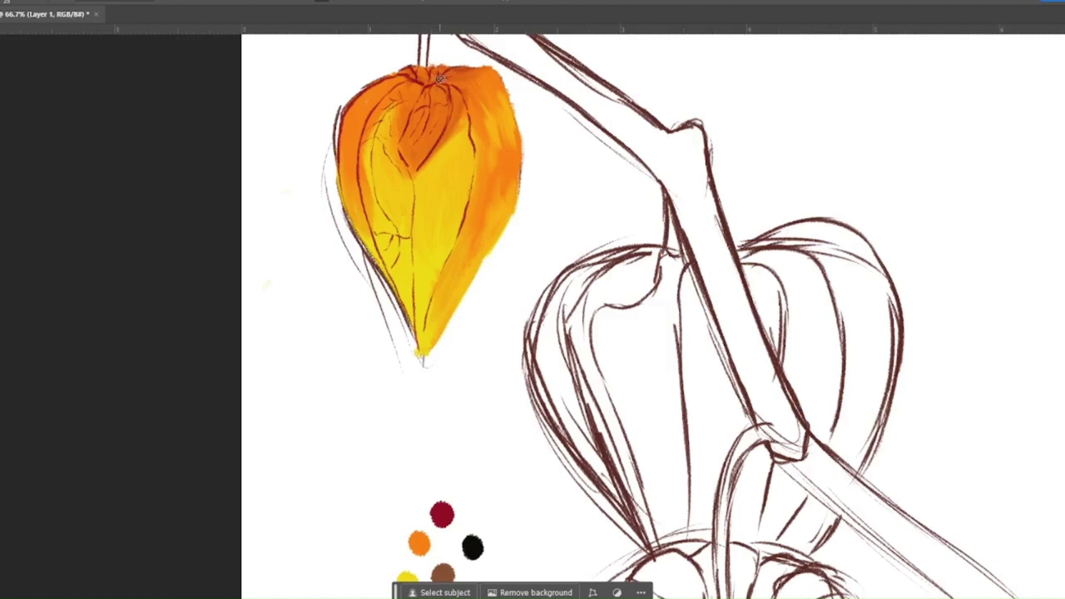
pyautogui.moveTo(462, 77); pyautogui.dragTo(499, 163)
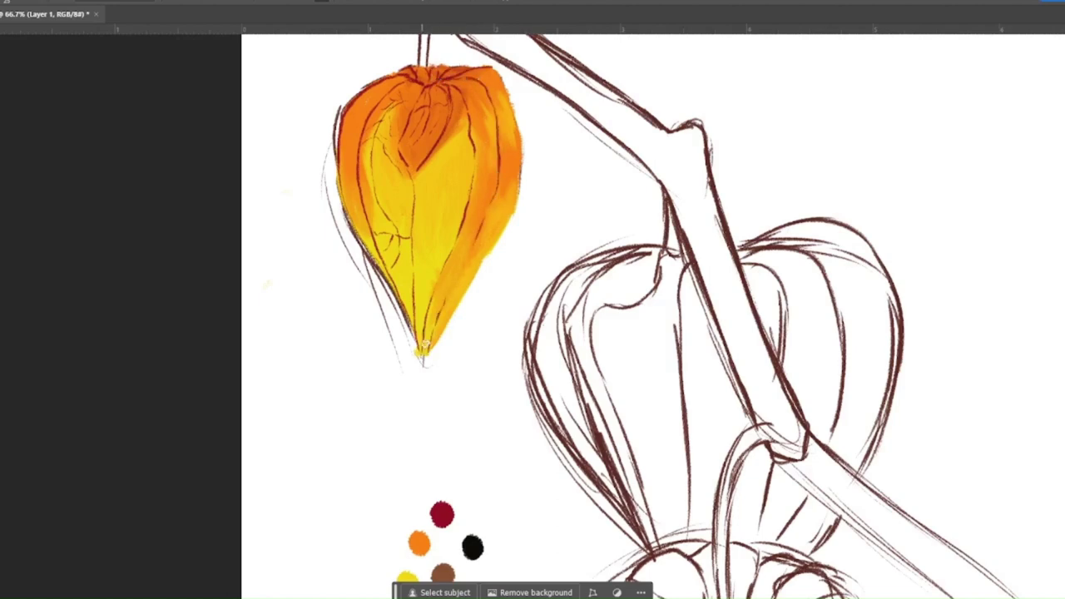
pyautogui.moveTo(426, 342); pyautogui.dragTo(476, 258)
pyautogui.moveTo(496, 71)
pyautogui.mouseDown()
pyautogui.moveTo(513, 149)
pyautogui.moveTo(504, 229)
pyautogui.mouseUp()
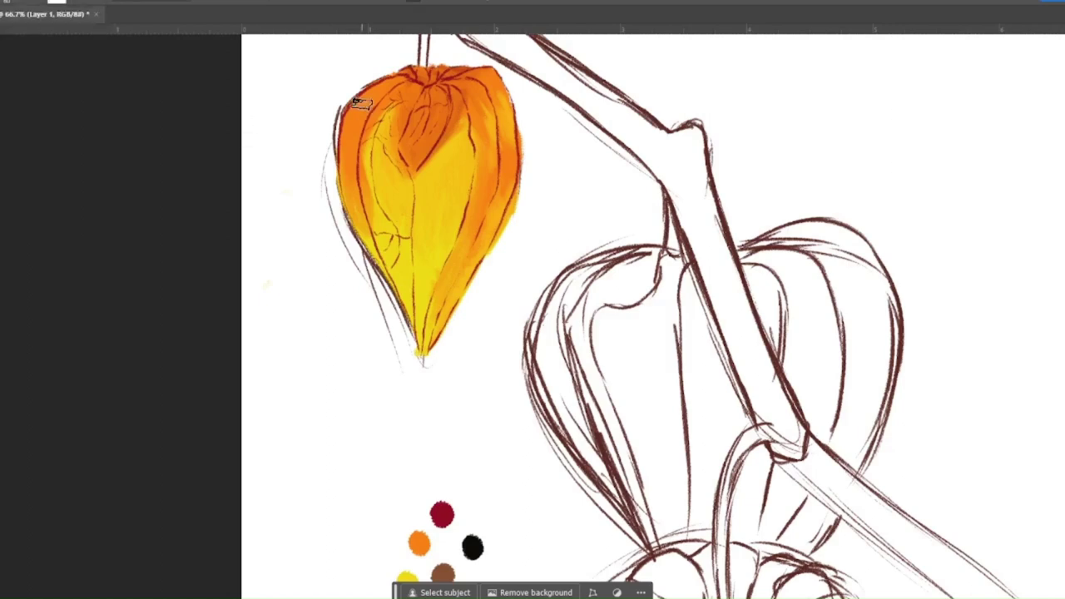
# Step: Add pale pink highlights along the pod's upper-left edge and top, and blend its lower-left edge
pyautogui.moveTo(347, 133); pyautogui.dragTo(414, 92)
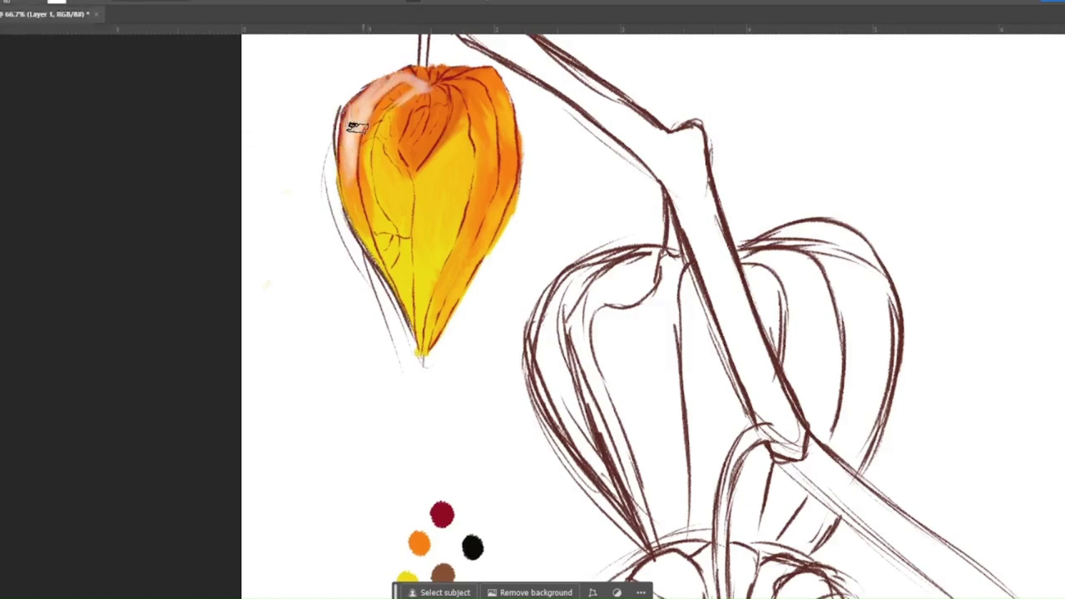
pyautogui.moveTo(352, 119)
pyautogui.mouseDown()
pyautogui.moveTo(439, 79)
pyautogui.moveTo(421, 39)
pyautogui.moveTo(462, 99)
pyautogui.mouseUp()
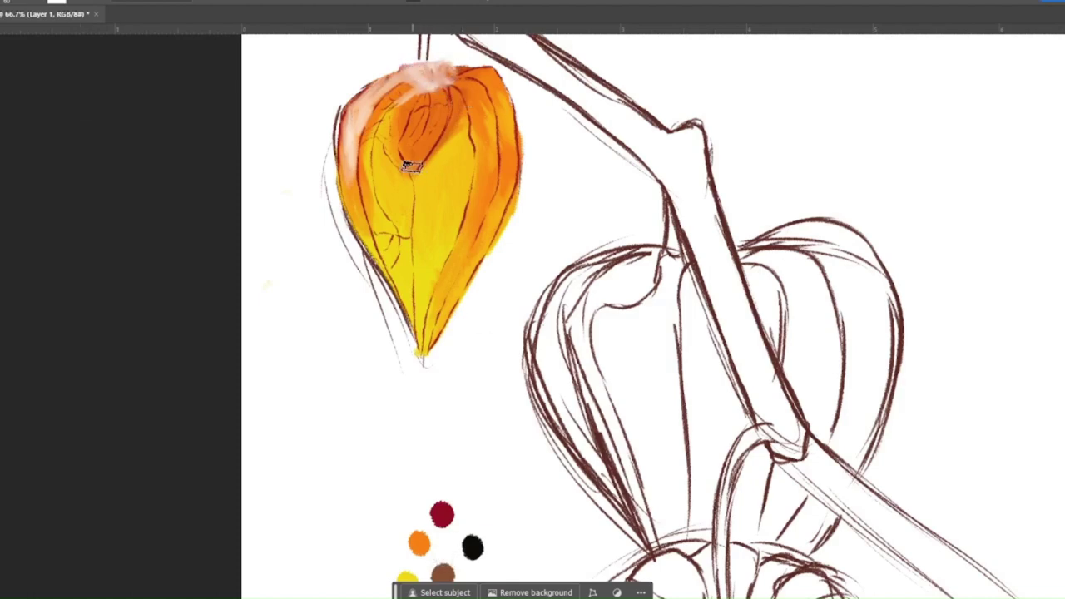
pyautogui.moveTo(406, 163); pyautogui.dragTo(431, 173)
pyautogui.moveTo(356, 241)
pyautogui.mouseDown()
pyautogui.moveTo(344, 219)
pyautogui.moveTo(392, 290)
pyautogui.moveTo(332, 209)
pyautogui.moveTo(375, 221)
pyautogui.mouseUp()
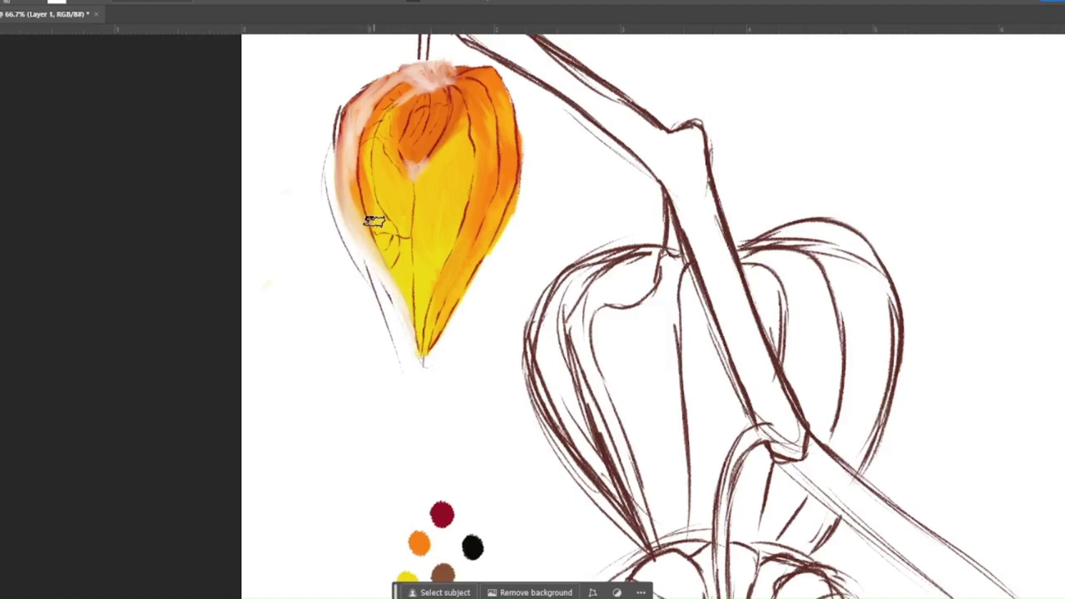
# Step: Set a new brush size and paint the lantern's stem darker up to the branch
pyautogui.rightClick(28, 117)
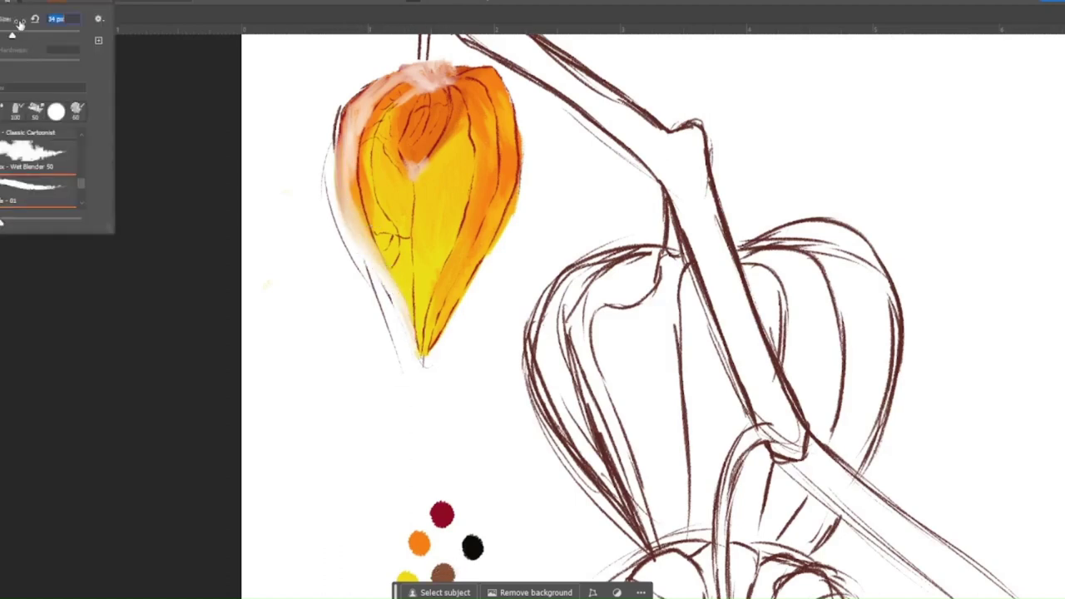
pyautogui.click(217, 140)
pyautogui.scroll(5, 653, 316)
pyautogui.moveTo(424, 274); pyautogui.dragTo(422, 190)
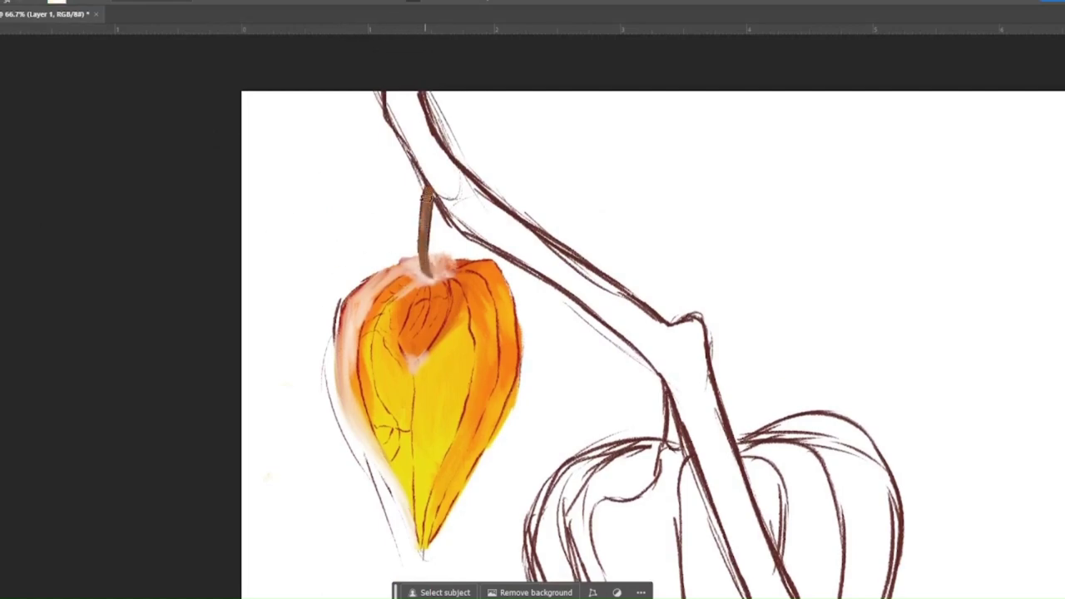
# Step: Lighten the stem, fill the branch top with brown down to the junction, and add whitish-pink highlights
pyautogui.moveTo(422, 255); pyautogui.dragTo(440, 156)
pyautogui.moveTo(422, 408)
pyautogui.mouseDown()
pyautogui.moveTo(399, 381)
pyautogui.moveTo(381, 392)
pyautogui.moveTo(422, 401)
pyautogui.moveTo(410, 470)
pyautogui.moveTo(431, 505)
pyautogui.mouseUp()
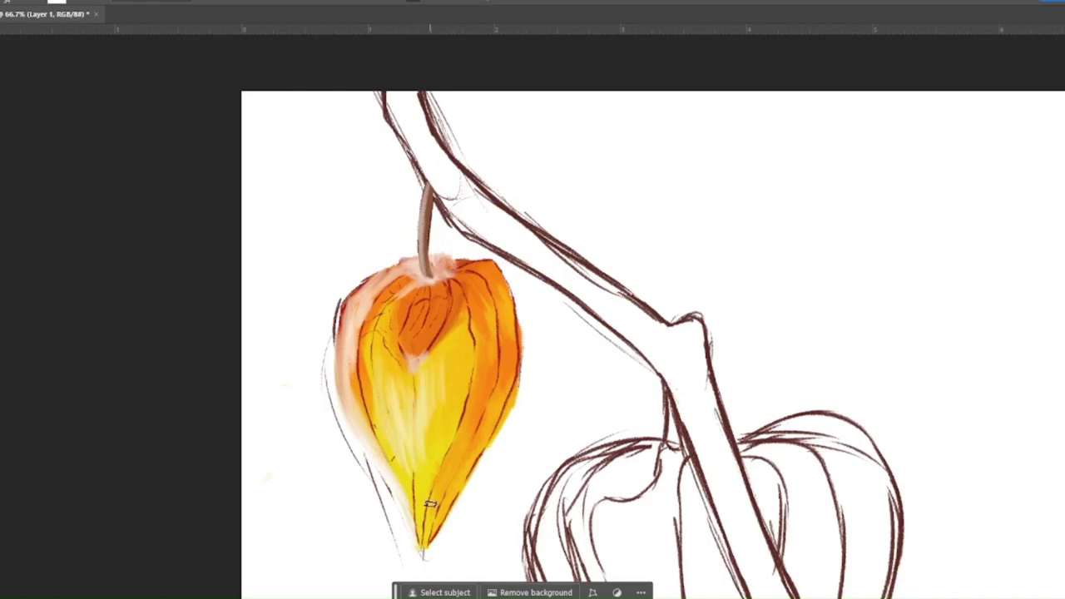
pyautogui.moveTo(389, 94)
pyautogui.mouseDown()
pyautogui.moveTo(398, 117)
pyautogui.moveTo(408, 83)
pyautogui.moveTo(433, 142)
pyautogui.moveTo(420, 163)
pyautogui.moveTo(445, 179)
pyautogui.moveTo(415, 101)
pyautogui.mouseUp()
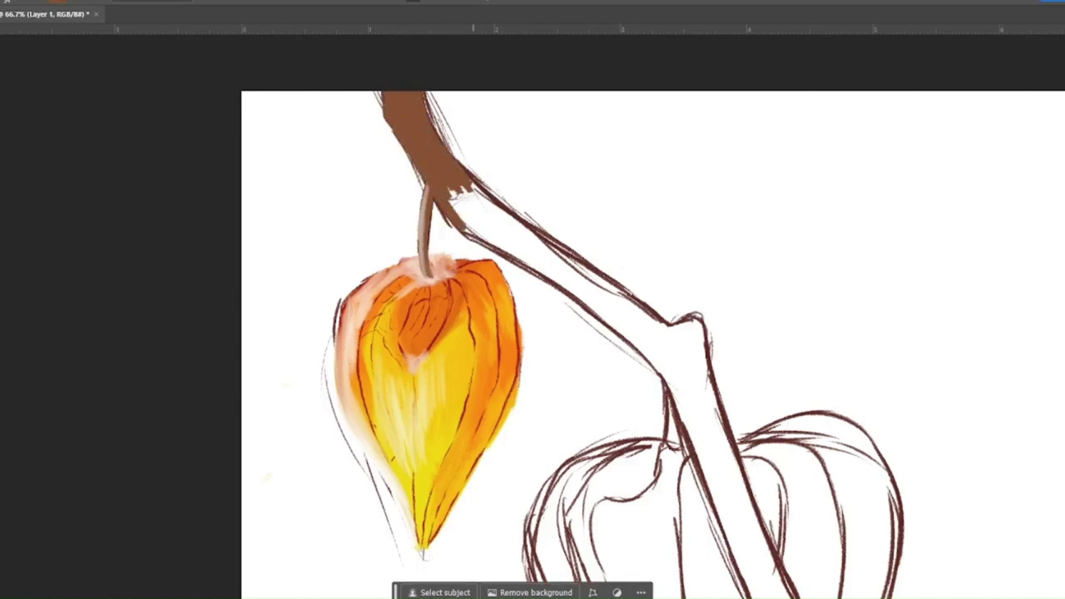
pyautogui.moveTo(460, 196)
pyautogui.mouseDown()
pyautogui.moveTo(495, 204)
pyautogui.moveTo(460, 211)
pyautogui.mouseUp()
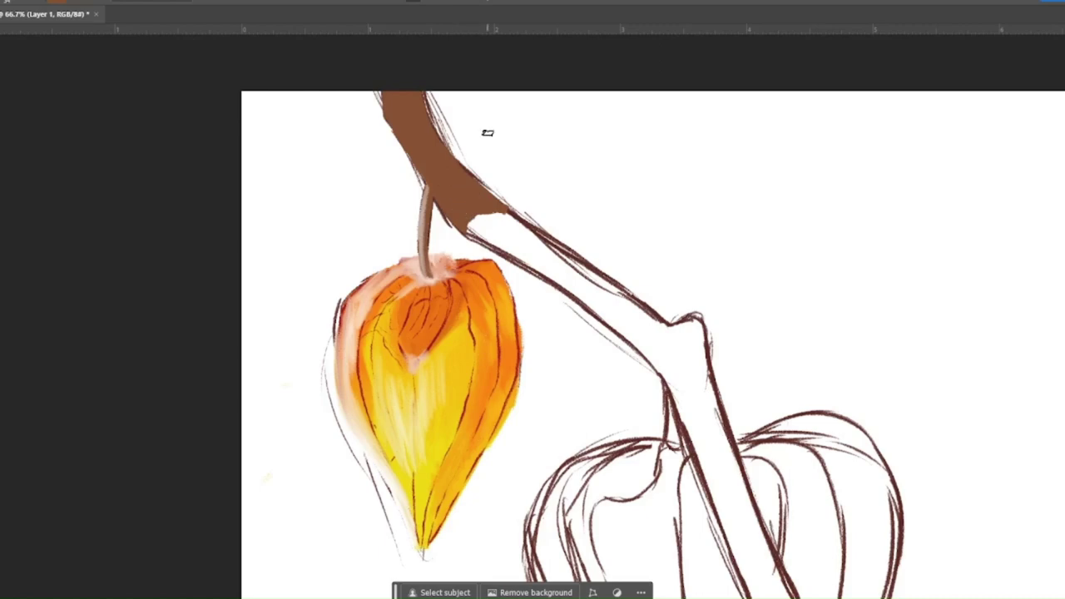
pyautogui.moveTo(391, 93)
pyautogui.mouseDown()
pyautogui.moveTo(410, 121)
pyautogui.moveTo(427, 96)
pyautogui.moveTo(436, 177)
pyautogui.moveTo(420, 96)
pyautogui.moveTo(388, 90)
pyautogui.moveTo(447, 204)
pyautogui.moveTo(499, 199)
pyautogui.moveTo(437, 166)
pyautogui.moveTo(404, 96)
pyautogui.mouseUp()
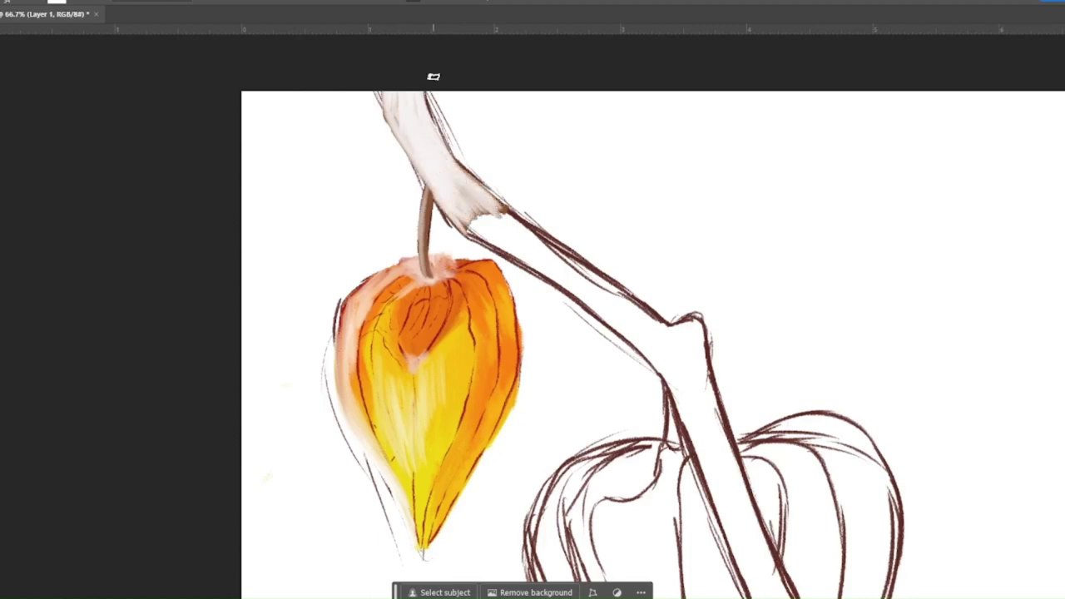
# Step: Extend brown strokes down the branch past the bend and zoom out to view the canvas
pyautogui.hscroll(2, 532, 333)
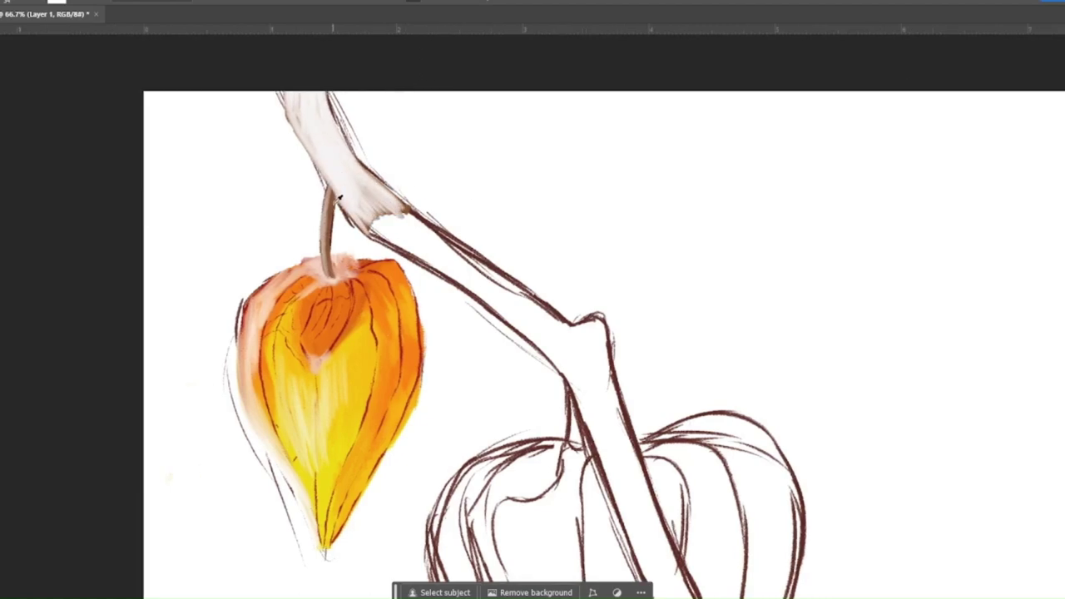
pyautogui.moveTo(386, 231)
pyautogui.mouseDown()
pyautogui.moveTo(423, 243)
pyautogui.moveTo(441, 218)
pyautogui.moveTo(458, 279)
pyautogui.moveTo(483, 300)
pyautogui.moveTo(447, 257)
pyautogui.moveTo(511, 291)
pyautogui.moveTo(533, 333)
pyautogui.moveTo(556, 319)
pyautogui.moveTo(556, 376)
pyautogui.moveTo(574, 350)
pyautogui.moveTo(610, 342)
pyautogui.mouseUp()
pyautogui.moveTo(574, 389)
pyautogui.mouseDown()
pyautogui.moveTo(597, 345)
pyautogui.moveTo(624, 433)
pyautogui.mouseUp()
pyautogui.scroll(-5, 599, 341)
pyautogui.moveTo(587, 232); pyautogui.dragTo(617, 198)
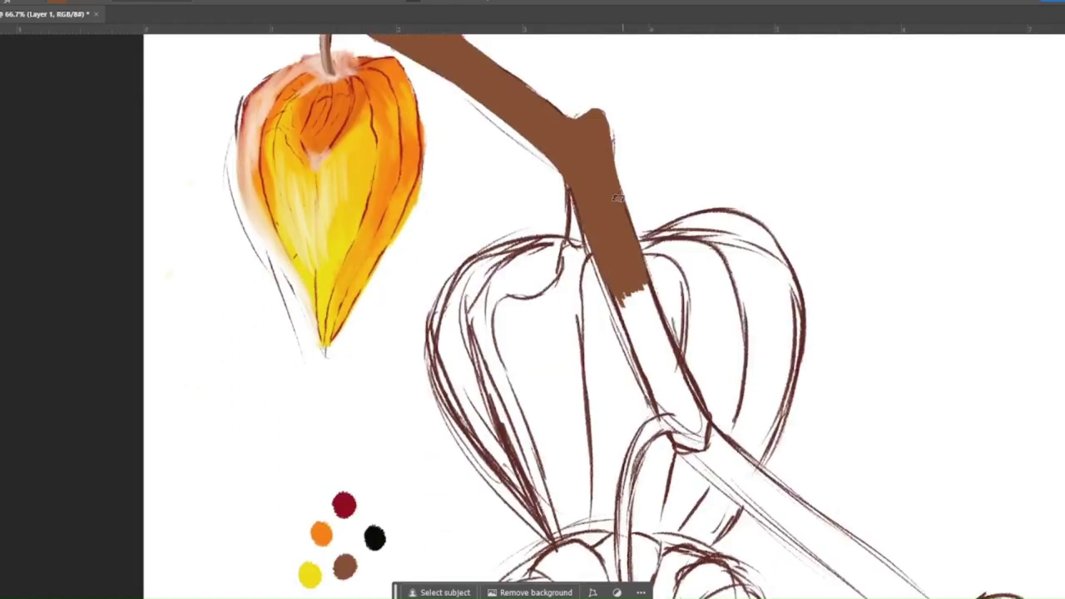
pyautogui.moveTo(636, 264)
pyautogui.mouseDown()
pyautogui.moveTo(624, 324)
pyautogui.moveTo(670, 412)
pyautogui.moveTo(637, 299)
pyautogui.moveTo(658, 331)
pyautogui.moveTo(670, 412)
pyautogui.moveTo(699, 399)
pyautogui.mouseUp()
pyautogui.hotkey('ctrl', '-')
pyautogui.hotkey('ctrl', '-')
pyautogui.hotkey('ctrl', '-')
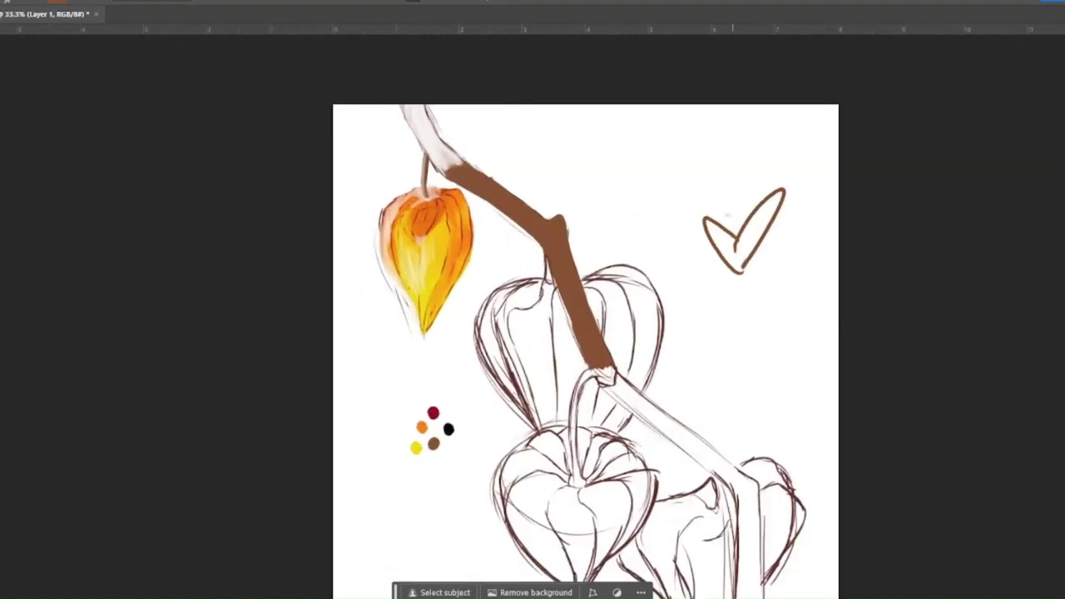
# Step: Erase the heart doodle, extend brown down the branch, and rotate the canvas view
pyautogui.hotkey('ctrl', '+')
pyautogui.hotkey('ctrl', '+')
pyautogui.hotkey('ctrl', '+')
pyautogui.moveTo(707, 212)
pyautogui.mouseDown()
pyautogui.moveTo(745, 277)
pyautogui.moveTo(782, 192)
pyautogui.mouseUp()
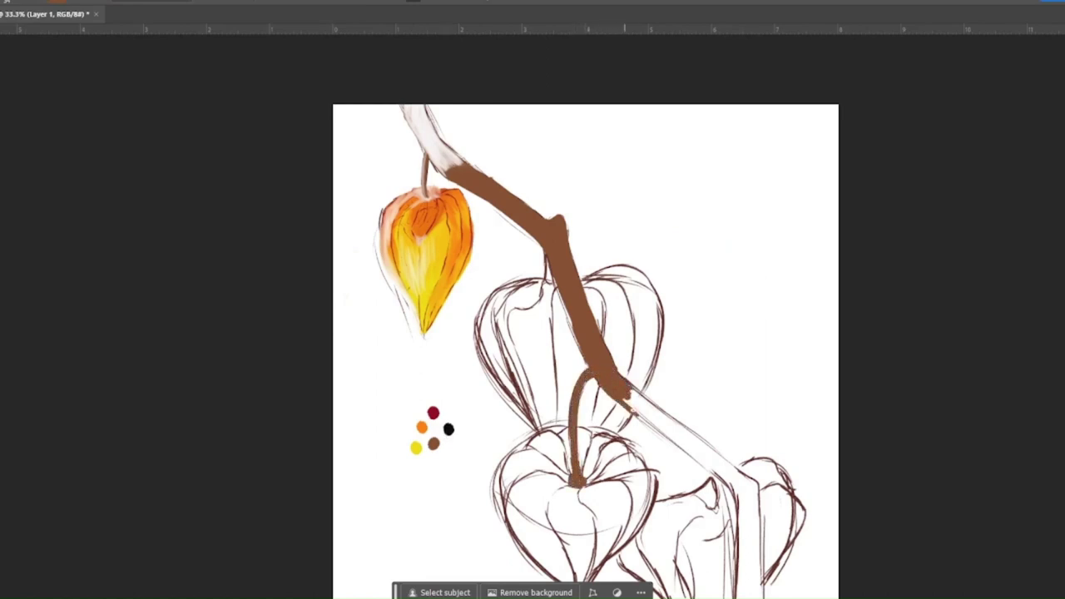
pyautogui.moveTo(626, 403); pyautogui.dragTo(673, 428)
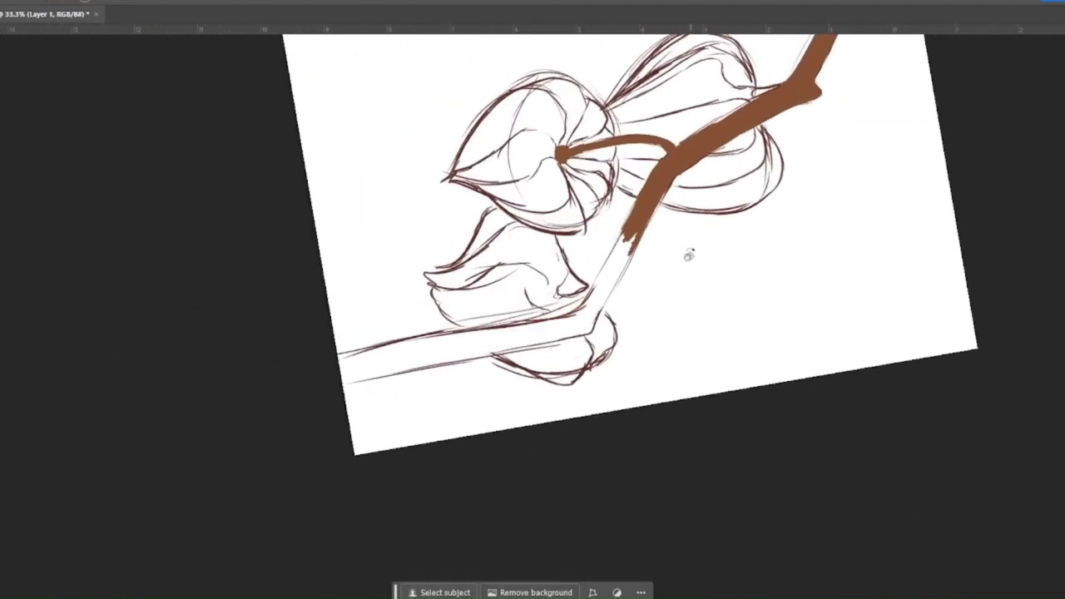
pyautogui.moveTo(612, 450)
pyautogui.mouseDown()
pyautogui.moveTo(687, 250)
pyautogui.moveTo(678, 179)
pyautogui.mouseUp()
pyautogui.moveTo(620, 341); pyautogui.dragTo(650, 283)
pyautogui.moveTo(691, 210); pyautogui.dragTo(469, 490)
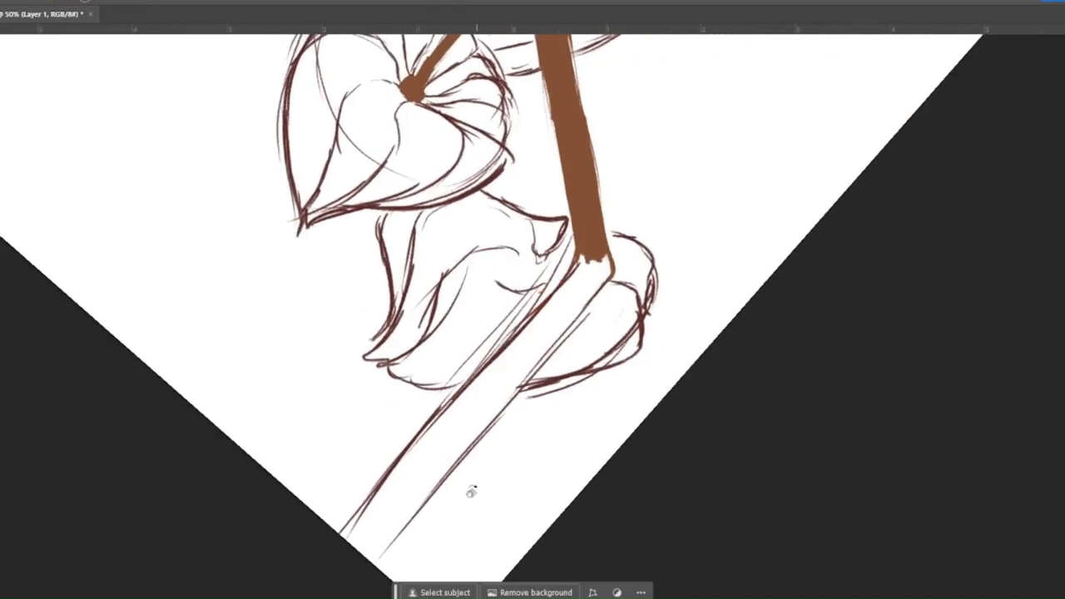
# Step: Paint the lower stem brown up to the joint, covering every remaining white gap
pyautogui.moveTo(373, 552)
pyautogui.mouseDown()
pyautogui.moveTo(395, 508)
pyautogui.moveTo(373, 505)
pyautogui.moveTo(350, 541)
pyautogui.moveTo(449, 408)
pyautogui.moveTo(416, 499)
pyautogui.mouseUp()
pyautogui.moveTo(442, 441)
pyautogui.mouseDown()
pyautogui.moveTo(400, 528)
pyautogui.moveTo(475, 387)
pyautogui.moveTo(558, 287)
pyautogui.mouseUp()
pyautogui.moveTo(466, 395)
pyautogui.mouseDown()
pyautogui.moveTo(583, 258)
pyautogui.moveTo(607, 271)
pyautogui.moveTo(478, 385)
pyautogui.mouseUp()
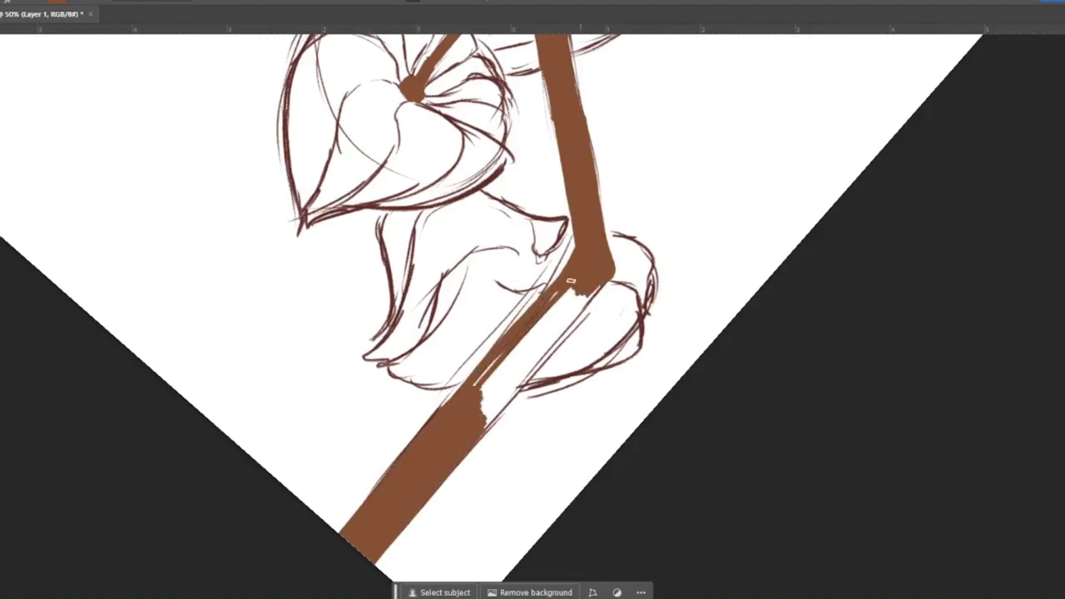
pyautogui.moveTo(574, 279); pyautogui.dragTo(487, 412)
pyautogui.moveTo(554, 345); pyautogui.dragTo(491, 424)
pyautogui.moveTo(601, 287)
pyautogui.mouseDown()
pyautogui.moveTo(561, 316)
pyautogui.moveTo(514, 386)
pyautogui.mouseUp()
pyautogui.moveTo(587, 298); pyautogui.dragTo(578, 305)
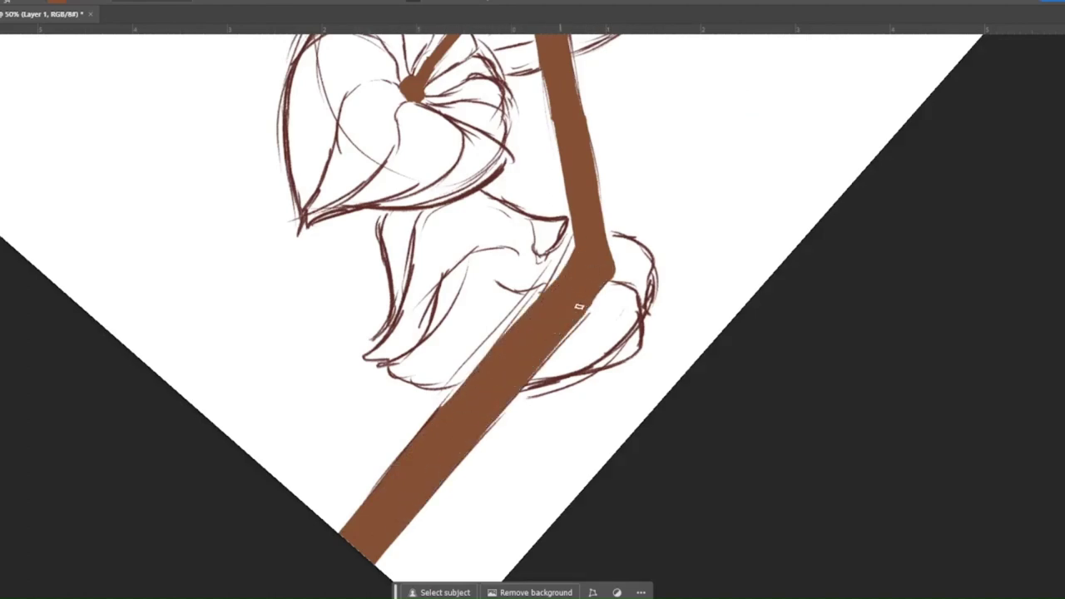
pyautogui.scroll(5, 577, 305)
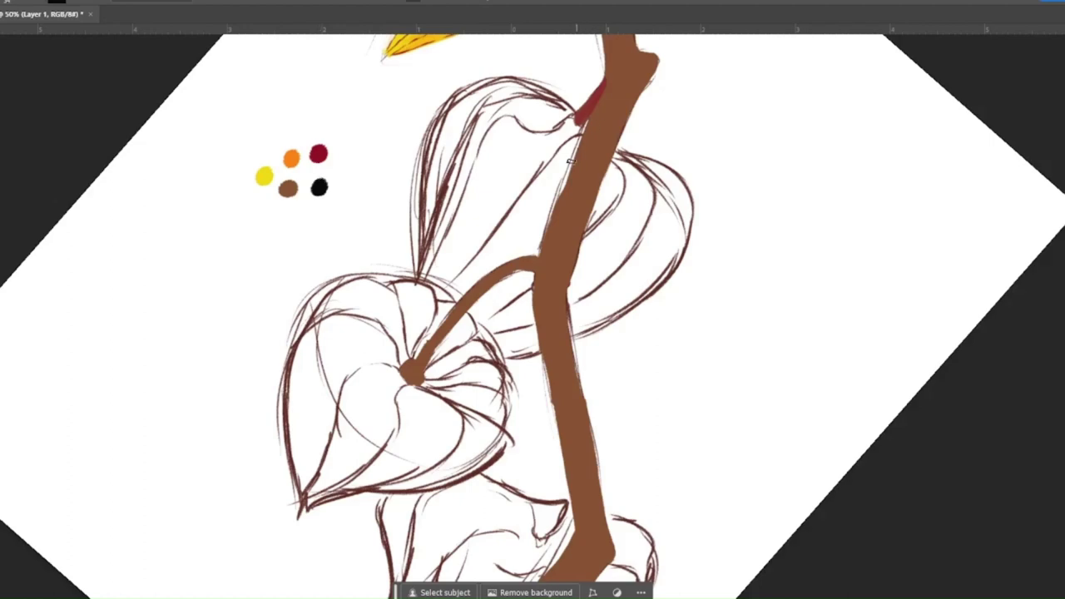
# Step: Paint dark shading down the stem and blend it into the brown
pyautogui.moveTo(564, 190)
pyautogui.mouseDown()
pyautogui.moveTo(586, 171)
pyautogui.moveTo(551, 229)
pyautogui.moveTo(537, 310)
pyautogui.moveTo(594, 119)
pyautogui.moveTo(568, 142)
pyautogui.mouseUp()
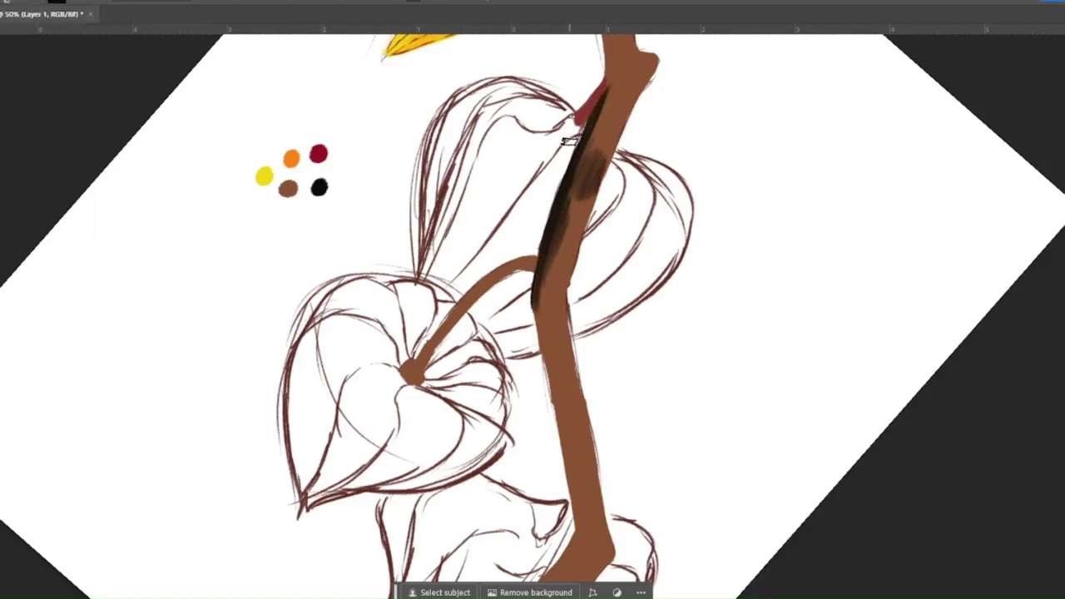
pyautogui.moveTo(603, 91); pyautogui.dragTo(541, 258)
pyautogui.moveTo(582, 183); pyautogui.dragTo(591, 138)
pyautogui.moveTo(614, 83)
pyautogui.mouseDown()
pyautogui.moveTo(559, 341)
pyautogui.moveTo(564, 247)
pyautogui.moveTo(614, 131)
pyautogui.moveTo(592, 163)
pyautogui.moveTo(619, 302)
pyautogui.moveTo(640, 317)
pyautogui.moveTo(624, 361)
pyautogui.moveTo(620, 309)
pyautogui.mouseUp()
pyautogui.scroll(5, 615, 130)
pyautogui.moveTo(592, 155)
pyautogui.mouseDown()
pyautogui.moveTo(578, 157)
pyautogui.moveTo(622, 283)
pyautogui.mouseUp()
pyautogui.scroll(-5, 621, 283)
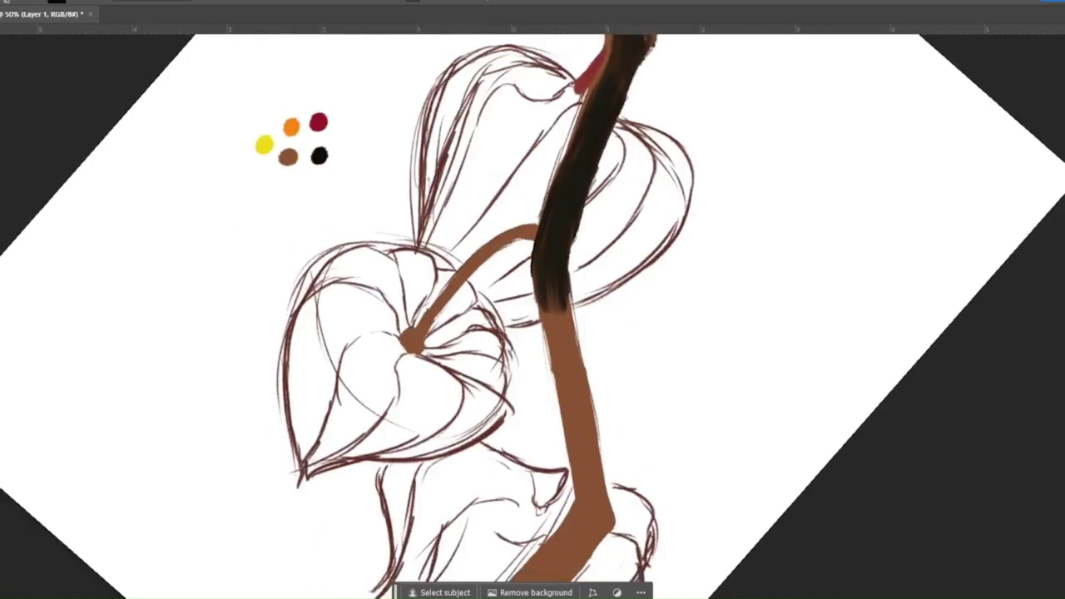
pyautogui.scroll(-1, 542, 212)
pyautogui.moveTo(555, 302); pyautogui.dragTo(558, 206)
# Step: Add yellow highlights on the lower stem, blend to reddish-brown, and smooth the upper stem
pyautogui.moveTo(523, 529)
pyautogui.mouseDown()
pyautogui.moveTo(573, 465)
pyautogui.moveTo(558, 503)
pyautogui.mouseUp()
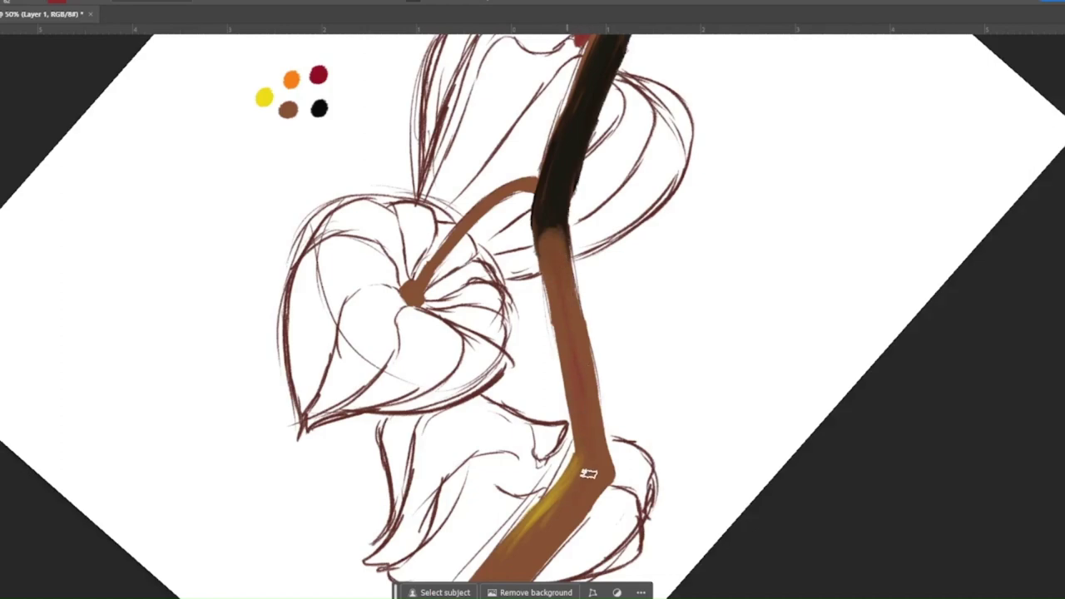
pyautogui.moveTo(588, 473); pyautogui.dragTo(554, 274)
pyautogui.moveTo(582, 392)
pyautogui.mouseDown()
pyautogui.moveTo(549, 271)
pyautogui.moveTo(556, 152)
pyautogui.mouseUp()
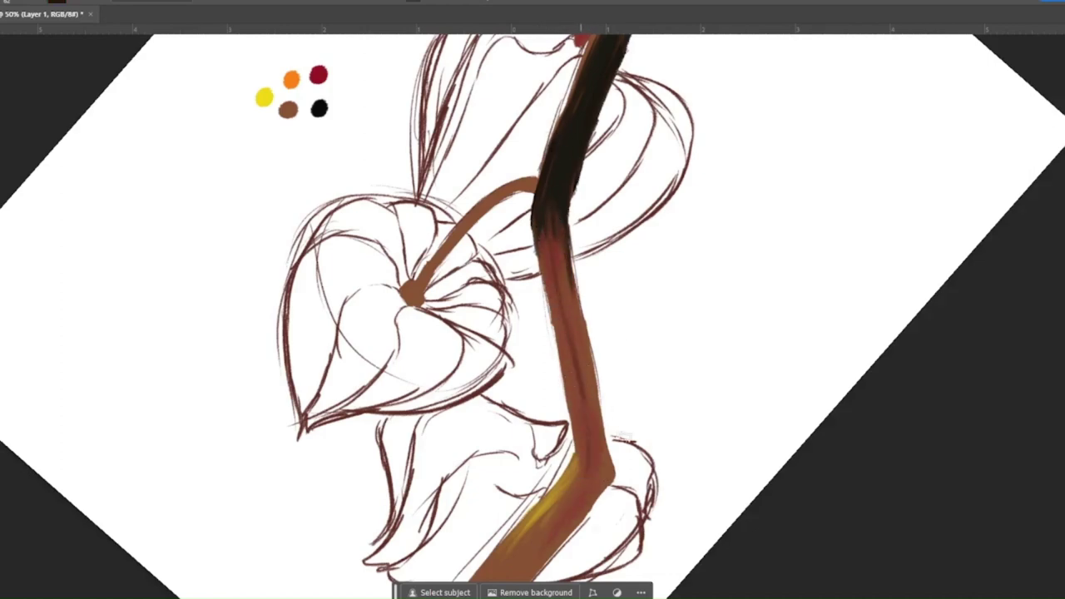
pyautogui.scroll(-3, 1031, 351)
pyautogui.moveTo(522, 402)
pyautogui.mouseDown()
pyautogui.moveTo(569, 361)
pyautogui.moveTo(497, 461)
pyautogui.moveTo(488, 440)
pyautogui.moveTo(413, 545)
pyautogui.moveTo(408, 523)
pyautogui.moveTo(472, 500)
pyautogui.moveTo(596, 351)
pyautogui.moveTo(582, 207)
pyautogui.moveTo(600, 338)
pyautogui.moveTo(614, 331)
pyautogui.moveTo(521, 408)
pyautogui.mouseUp()
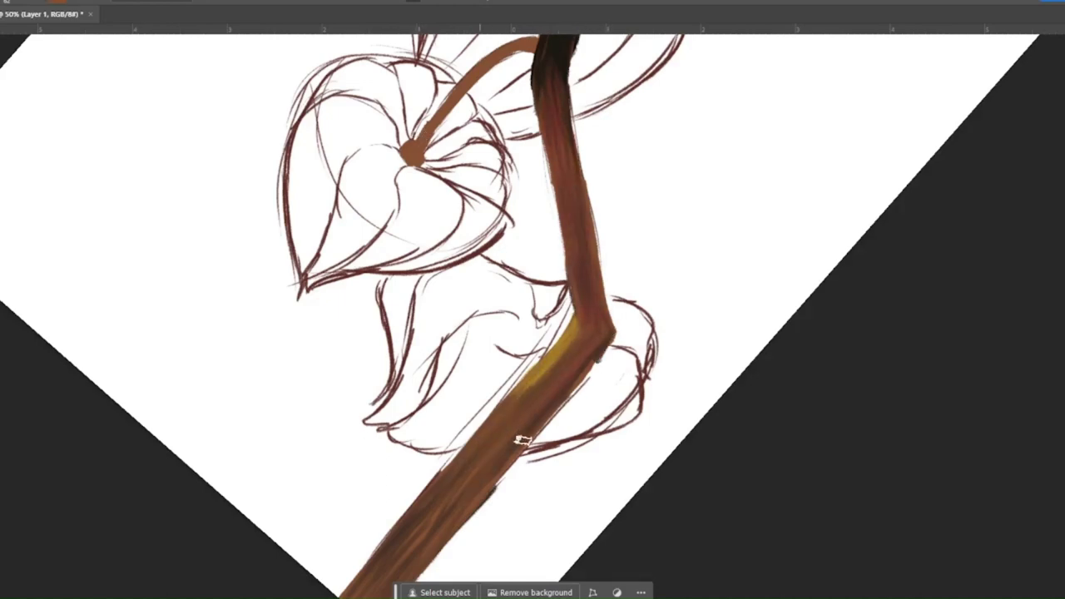
pyautogui.moveTo(552, 191)
pyautogui.mouseDown()
pyautogui.moveTo(552, 114)
pyautogui.moveTo(566, 138)
pyautogui.moveTo(557, 91)
pyautogui.moveTo(573, 232)
pyautogui.moveTo(537, 422)
pyautogui.moveTo(422, 513)
pyautogui.moveTo(403, 560)
pyautogui.mouseUp()
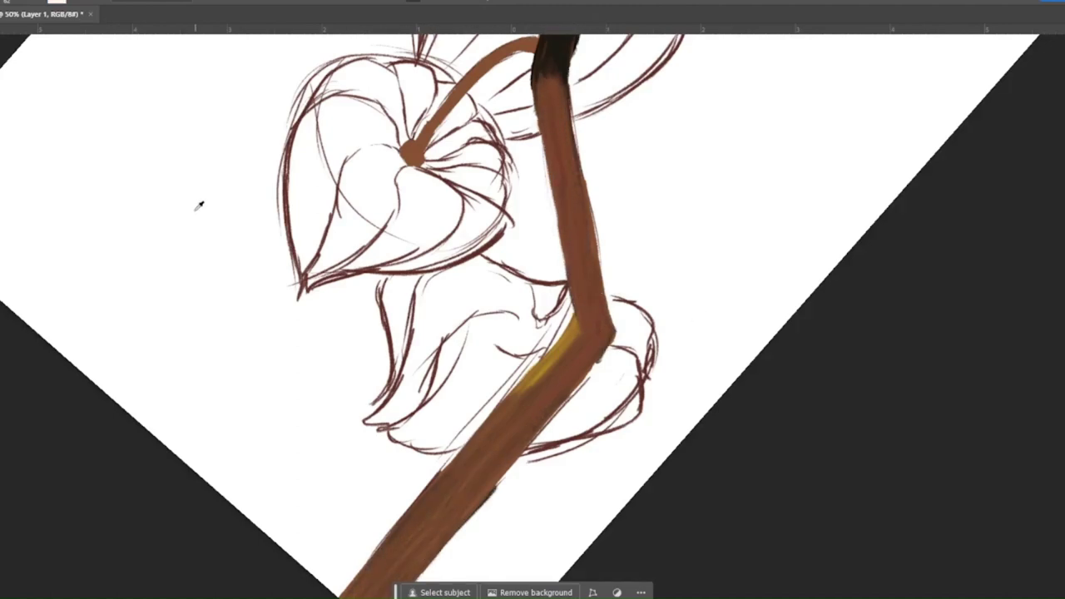
# Step: Add lighter highlights along the upper stem, blend its dark band, and start the middle husk's crimson outline
pyautogui.moveTo(194, 209); pyautogui.dragTo(194, 360)
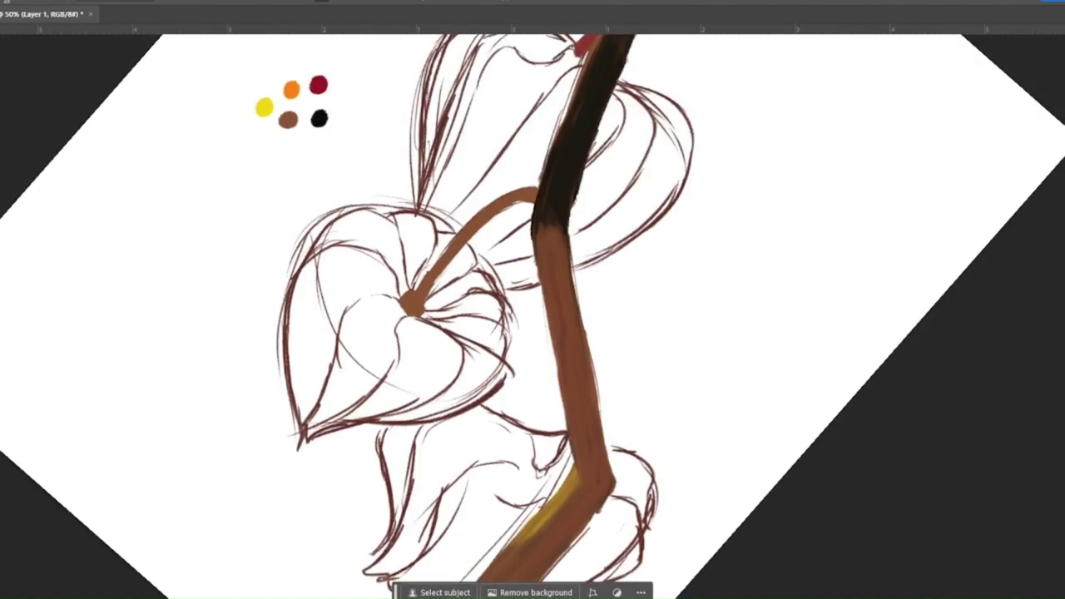
pyautogui.moveTo(599, 35); pyautogui.dragTo(599, 271)
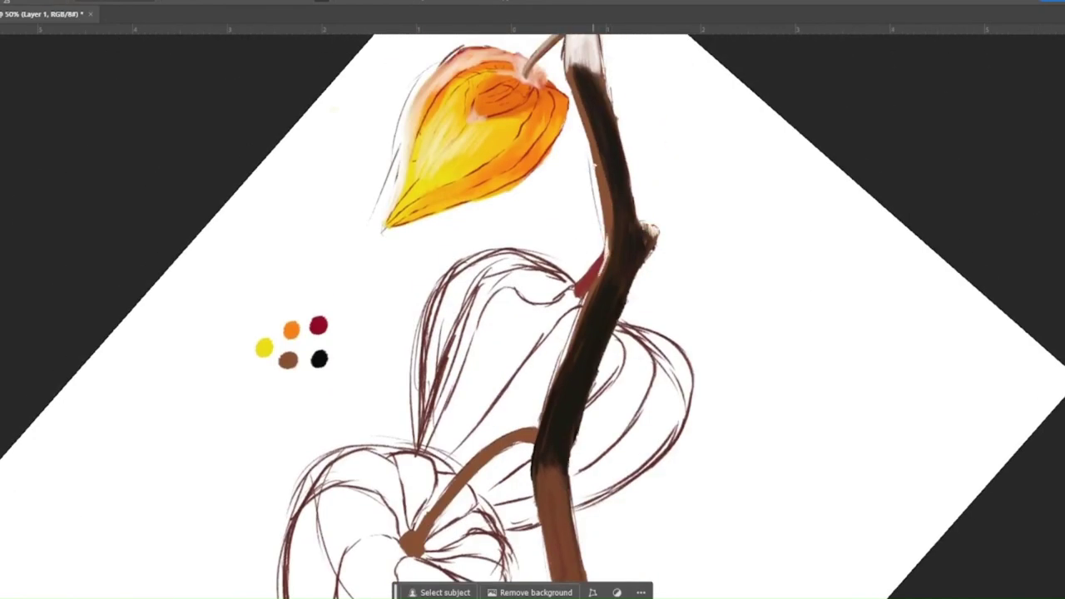
pyautogui.moveTo(595, 170)
pyautogui.mouseDown()
pyautogui.moveTo(601, 233)
pyautogui.moveTo(574, 75)
pyautogui.mouseUp()
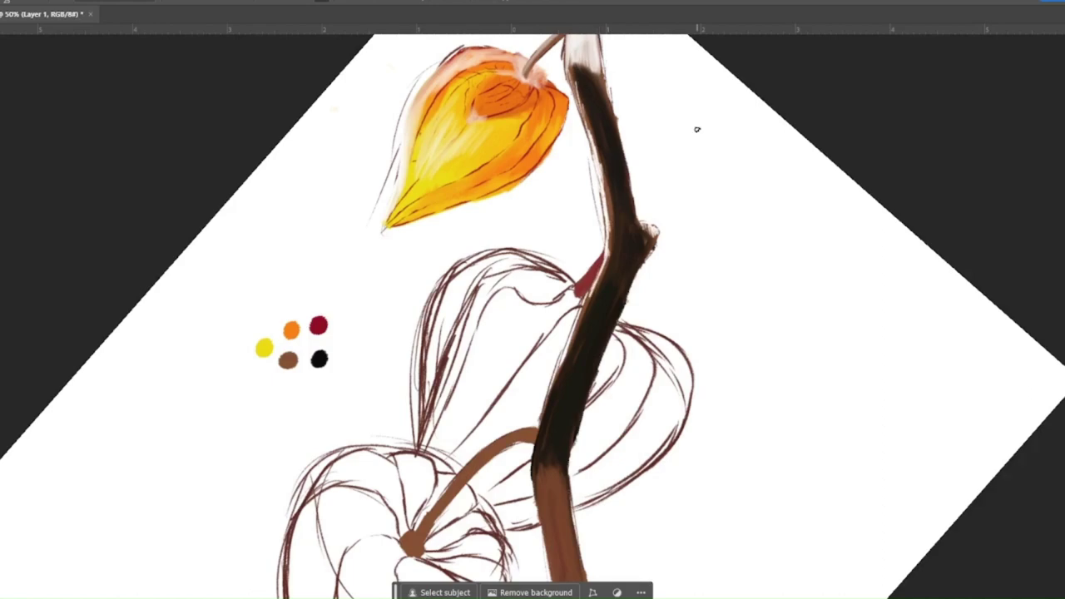
pyautogui.moveTo(575, 79)
pyautogui.mouseDown()
pyautogui.moveTo(606, 171)
pyautogui.moveTo(606, 150)
pyautogui.moveTo(614, 225)
pyautogui.moveTo(545, 437)
pyautogui.mouseUp()
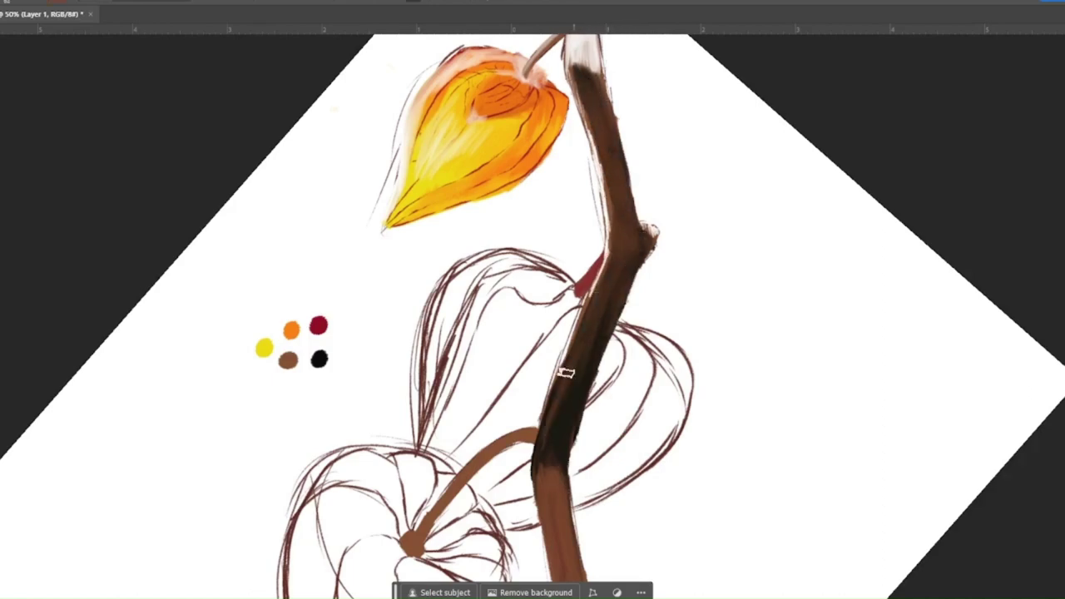
pyautogui.moveTo(566, 369)
pyautogui.mouseDown()
pyautogui.moveTo(533, 467)
pyautogui.moveTo(597, 306)
pyautogui.mouseUp()
pyautogui.moveTo(536, 481)
pyautogui.mouseDown()
pyautogui.moveTo(557, 450)
pyautogui.moveTo(545, 387)
pyautogui.moveTo(576, 407)
pyautogui.mouseUp()
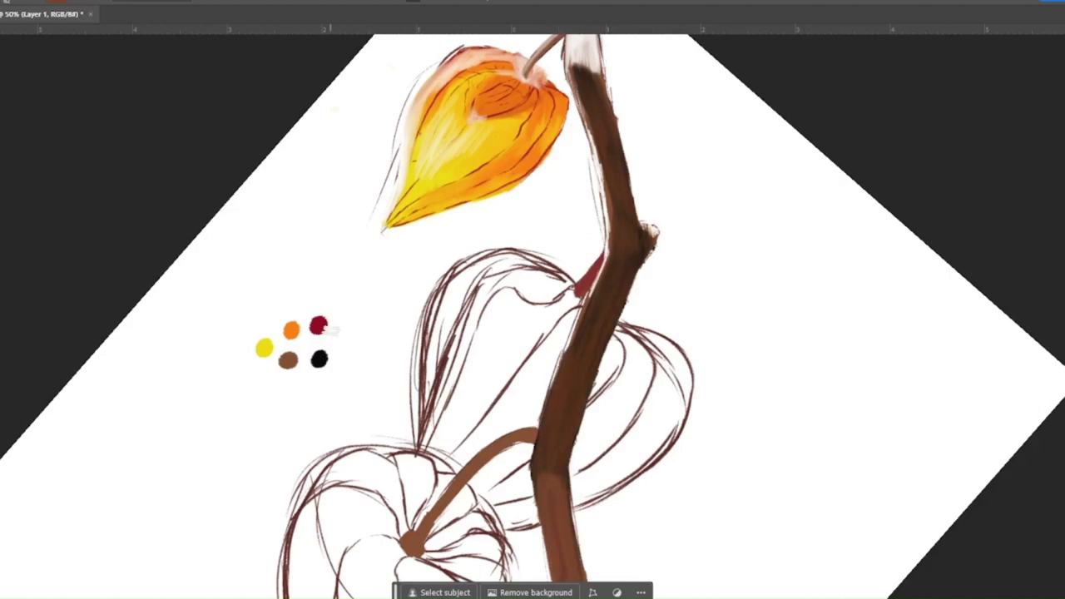
pyautogui.moveTo(457, 275)
pyautogui.mouseDown()
pyautogui.moveTo(422, 329)
pyautogui.moveTo(574, 284)
pyautogui.mouseUp()
# Step: Paint the middle lantern husk red, thickening its edges and top and filling the interior
pyautogui.moveTo(428, 337); pyautogui.dragTo(500, 250)
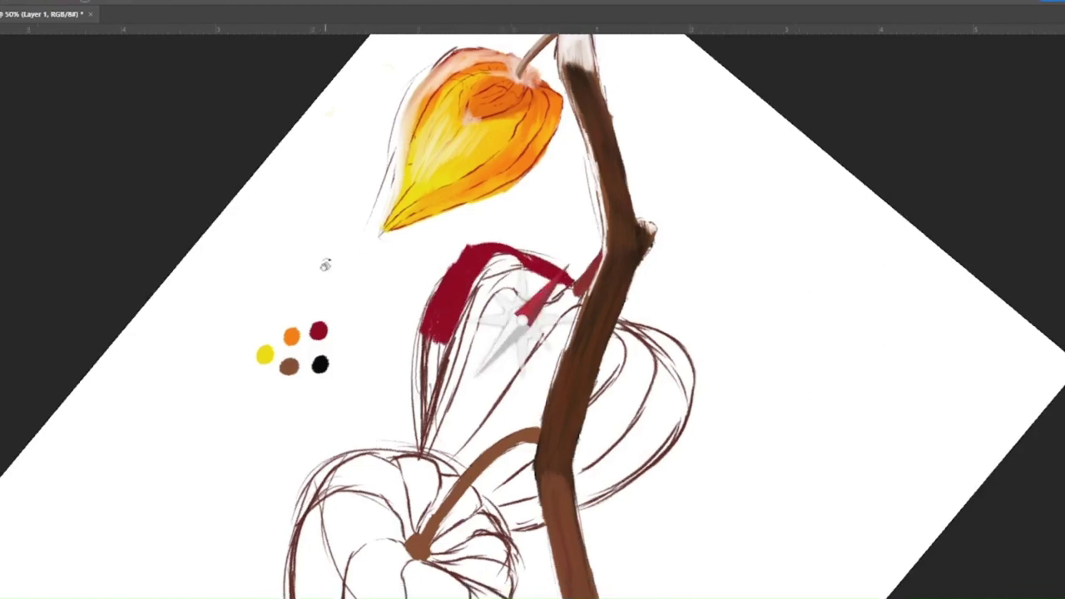
pyautogui.moveTo(324, 197); pyautogui.dragTo(403, 497)
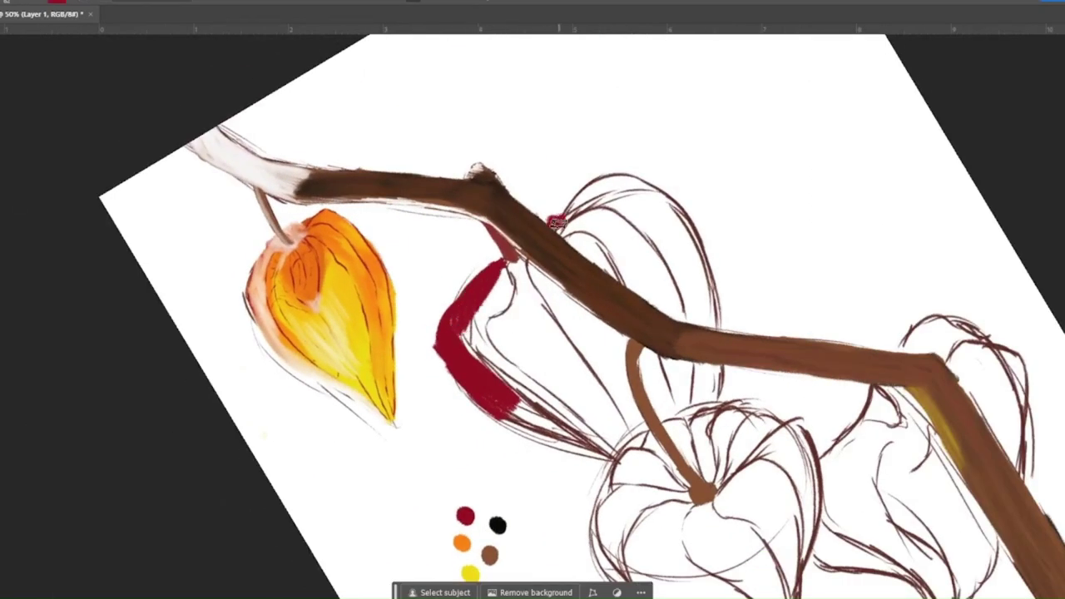
pyautogui.moveTo(557, 223)
pyautogui.mouseDown()
pyautogui.moveTo(658, 182)
pyautogui.moveTo(712, 287)
pyautogui.mouseUp()
pyautogui.moveTo(608, 278)
pyautogui.mouseDown()
pyautogui.moveTo(670, 250)
pyautogui.moveTo(566, 238)
pyautogui.moveTo(582, 254)
pyautogui.moveTo(607, 249)
pyautogui.moveTo(652, 198)
pyautogui.moveTo(572, 234)
pyautogui.mouseUp()
pyautogui.moveTo(520, 265)
pyautogui.mouseDown()
pyautogui.moveTo(554, 287)
pyautogui.moveTo(458, 333)
pyautogui.moveTo(502, 304)
pyautogui.moveTo(542, 358)
pyautogui.moveTo(583, 308)
pyautogui.moveTo(596, 321)
pyautogui.mouseUp()
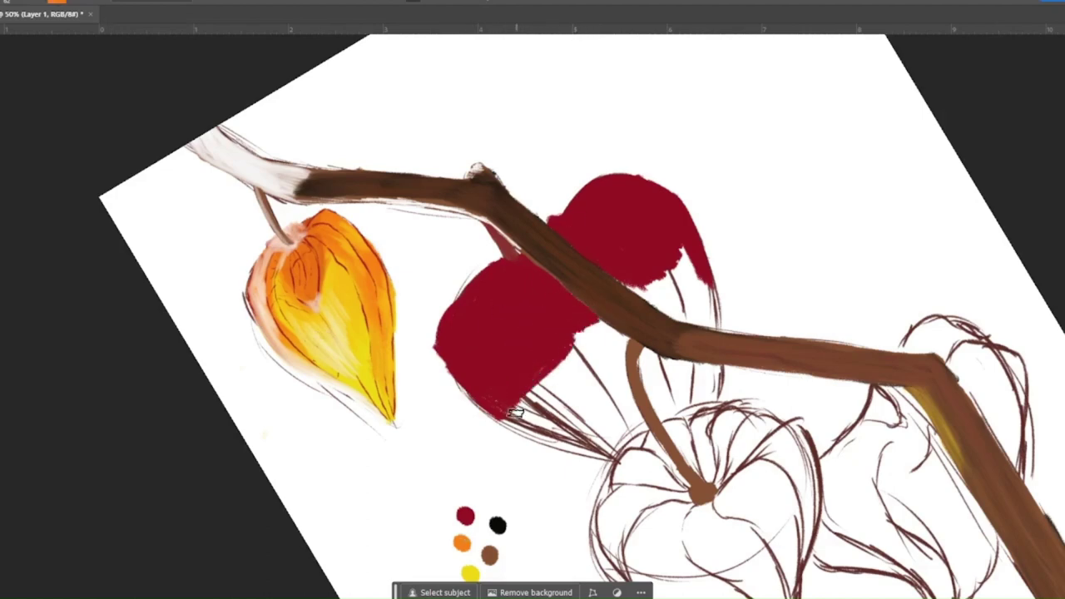
# Step: Add orange along the husk's lower edge, erase stray strokes, and blend red into orange
pyautogui.moveTo(516, 413)
pyautogui.mouseDown()
pyautogui.moveTo(536, 408)
pyautogui.moveTo(583, 426)
pyautogui.moveTo(608, 419)
pyautogui.moveTo(622, 376)
pyautogui.moveTo(612, 329)
pyautogui.moveTo(583, 333)
pyautogui.moveTo(533, 391)
pyautogui.moveTo(605, 353)
pyautogui.moveTo(549, 393)
pyautogui.moveTo(662, 302)
pyautogui.moveTo(678, 267)
pyautogui.moveTo(716, 323)
pyautogui.moveTo(682, 315)
pyautogui.moveTo(708, 292)
pyautogui.mouseUp()
pyautogui.moveTo(691, 365)
pyautogui.mouseDown()
pyautogui.moveTo(661, 395)
pyautogui.moveTo(643, 376)
pyautogui.moveTo(654, 370)
pyautogui.mouseUp()
pyautogui.press('e')
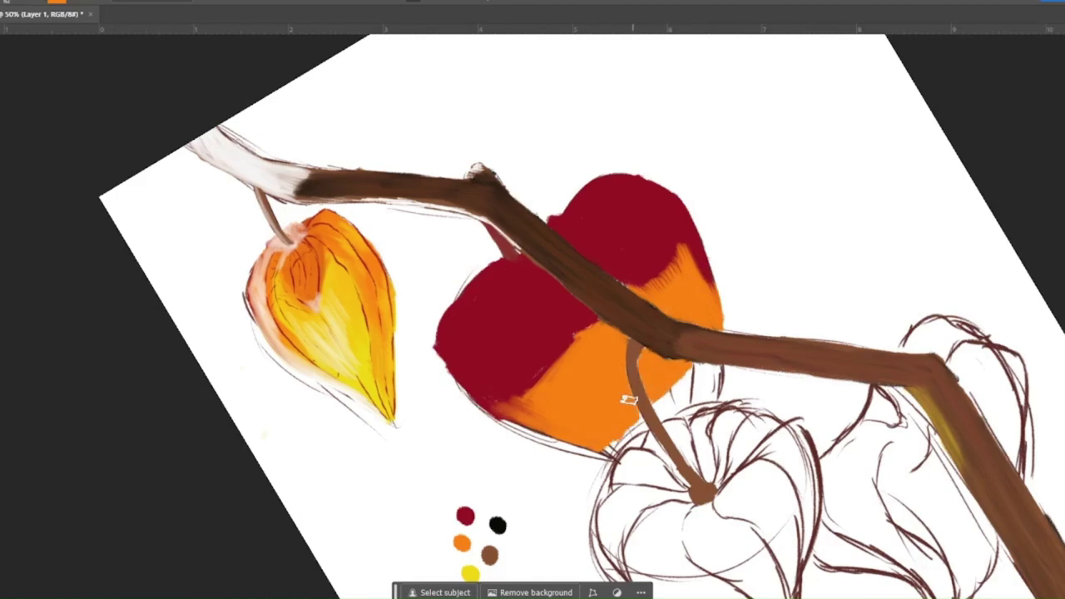
pyautogui.moveTo(502, 402)
pyautogui.mouseDown()
pyautogui.moveTo(500, 380)
pyautogui.moveTo(538, 380)
pyautogui.moveTo(571, 333)
pyautogui.moveTo(533, 364)
pyautogui.moveTo(578, 292)
pyautogui.moveTo(561, 424)
pyautogui.moveTo(597, 380)
pyautogui.moveTo(546, 368)
pyautogui.moveTo(540, 408)
pyautogui.moveTo(599, 333)
pyautogui.moveTo(508, 350)
pyautogui.moveTo(571, 409)
pyautogui.moveTo(604, 357)
pyautogui.moveTo(566, 325)
pyautogui.moveTo(635, 278)
pyautogui.moveTo(690, 262)
pyautogui.moveTo(607, 238)
pyautogui.moveTo(652, 277)
pyautogui.moveTo(695, 287)
pyautogui.moveTo(649, 240)
pyautogui.moveTo(682, 238)
pyautogui.moveTo(704, 303)
pyautogui.moveTo(704, 265)
pyautogui.mouseUp()
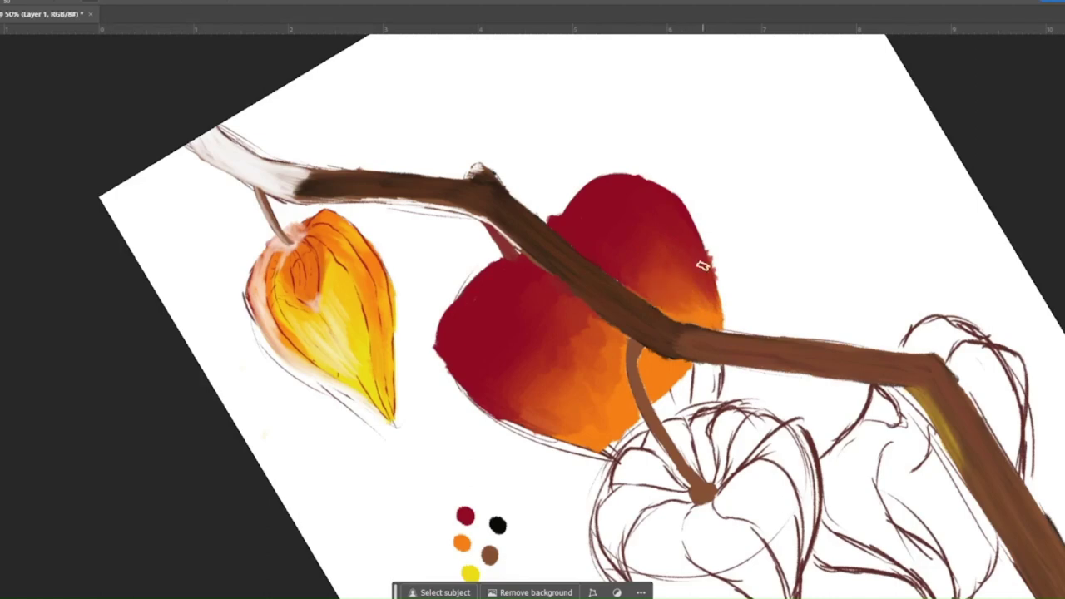
# Step: Blend yellow and orange along the husk bottom, then add crimson and orange streaks sampled from the colour dots
pyautogui.moveTo(607, 452)
pyautogui.mouseDown()
pyautogui.moveTo(708, 381)
pyautogui.moveTo(704, 370)
pyautogui.moveTo(718, 372)
pyautogui.mouseUp()
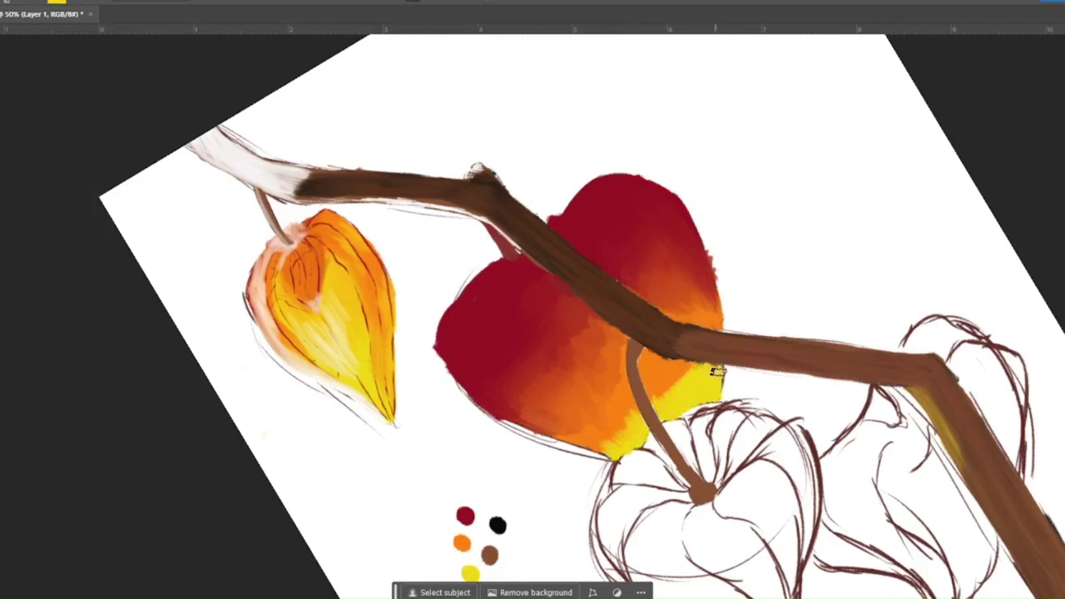
pyautogui.moveTo(606, 453)
pyautogui.mouseDown()
pyautogui.moveTo(614, 428)
pyautogui.moveTo(695, 361)
pyautogui.moveTo(657, 450)
pyautogui.mouseUp()
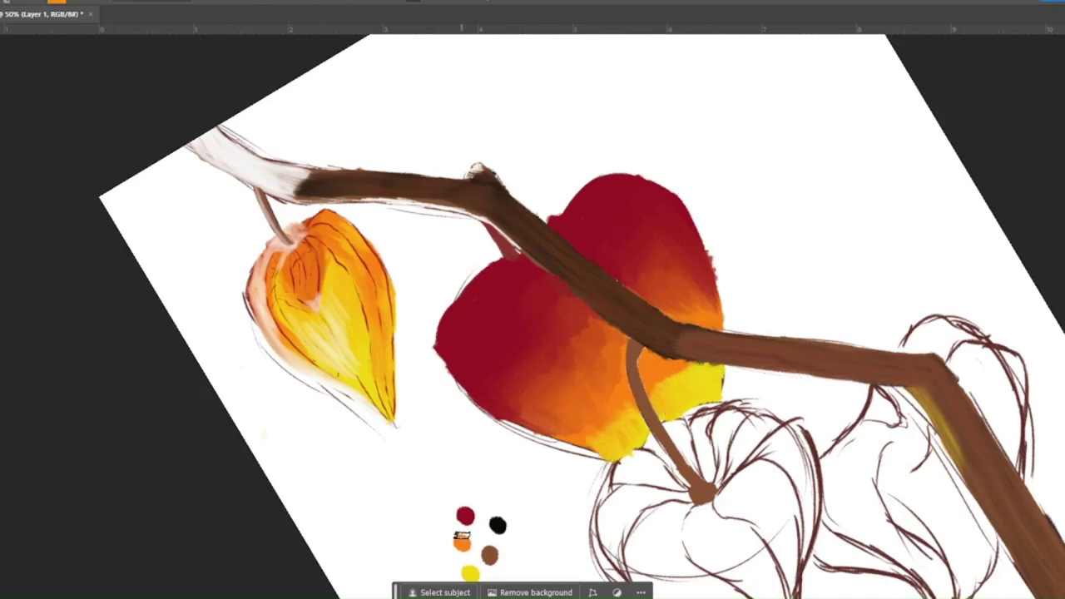
pyautogui.moveTo(573, 441); pyautogui.dragTo(539, 410)
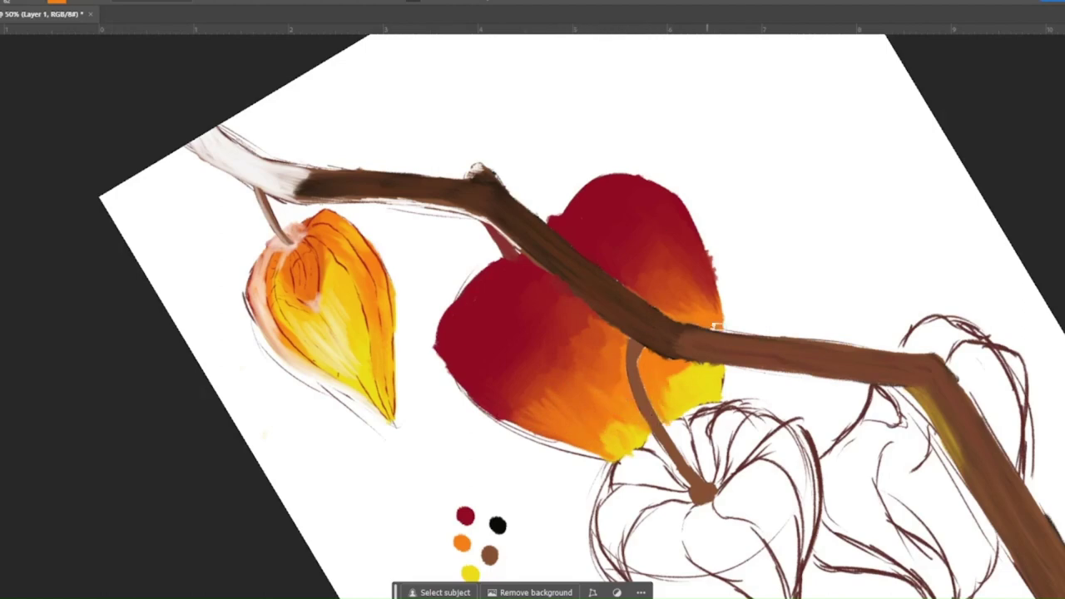
pyautogui.keyDown('alt'); pyautogui.click(478, 333); pyautogui.keyUp('alt')
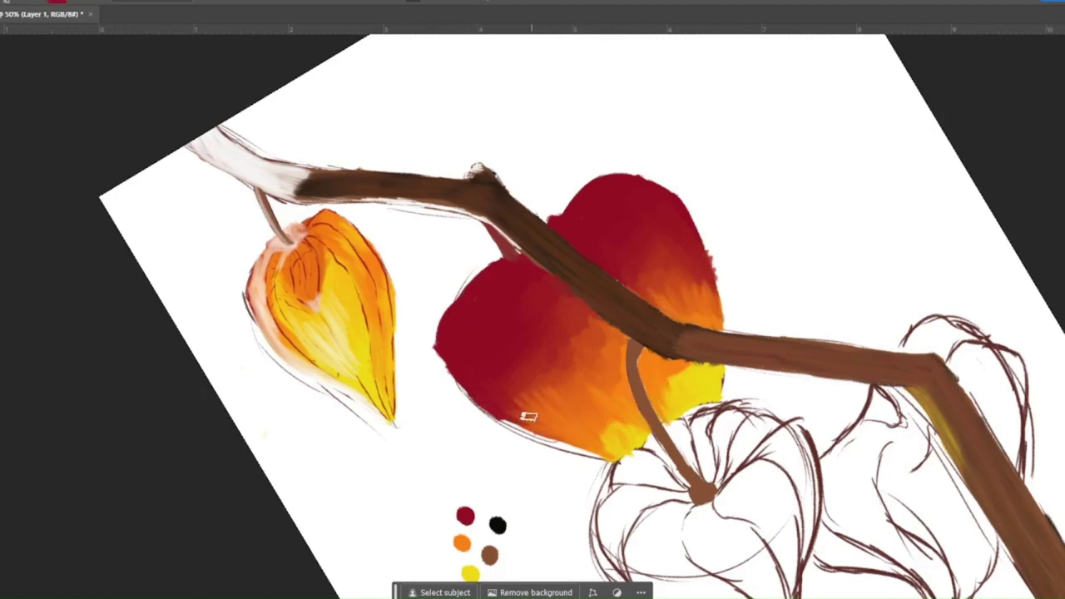
pyautogui.moveTo(527, 416)
pyautogui.mouseDown()
pyautogui.moveTo(546, 369)
pyautogui.moveTo(602, 345)
pyautogui.mouseUp()
pyautogui.keyDown('alt'); pyautogui.click(577, 421); pyautogui.keyUp('alt')
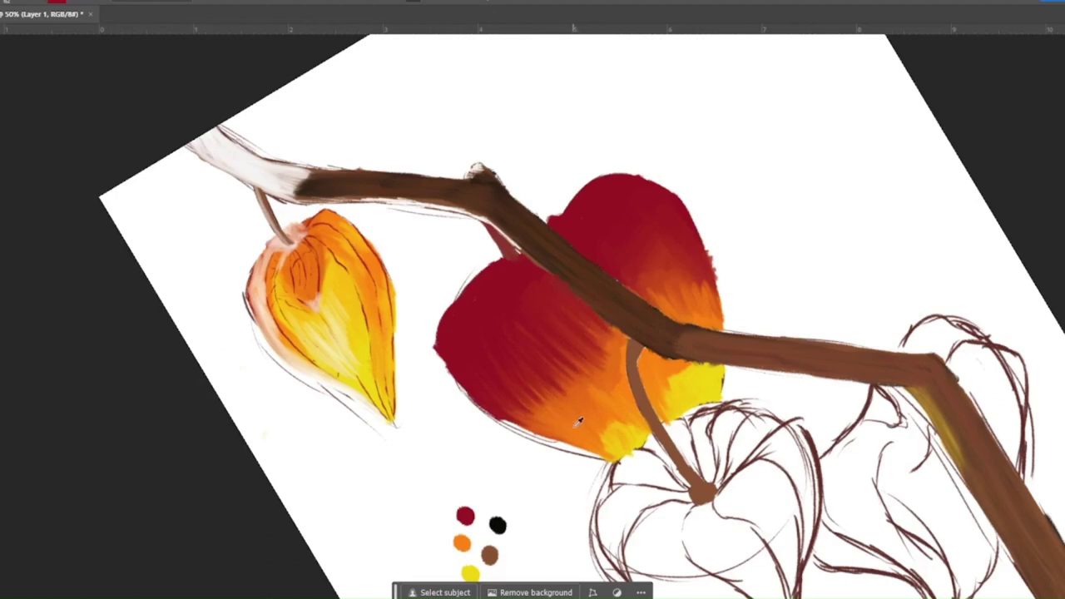
pyautogui.moveTo(578, 421)
pyautogui.mouseDown()
pyautogui.moveTo(549, 386)
pyautogui.moveTo(601, 348)
pyautogui.mouseUp()
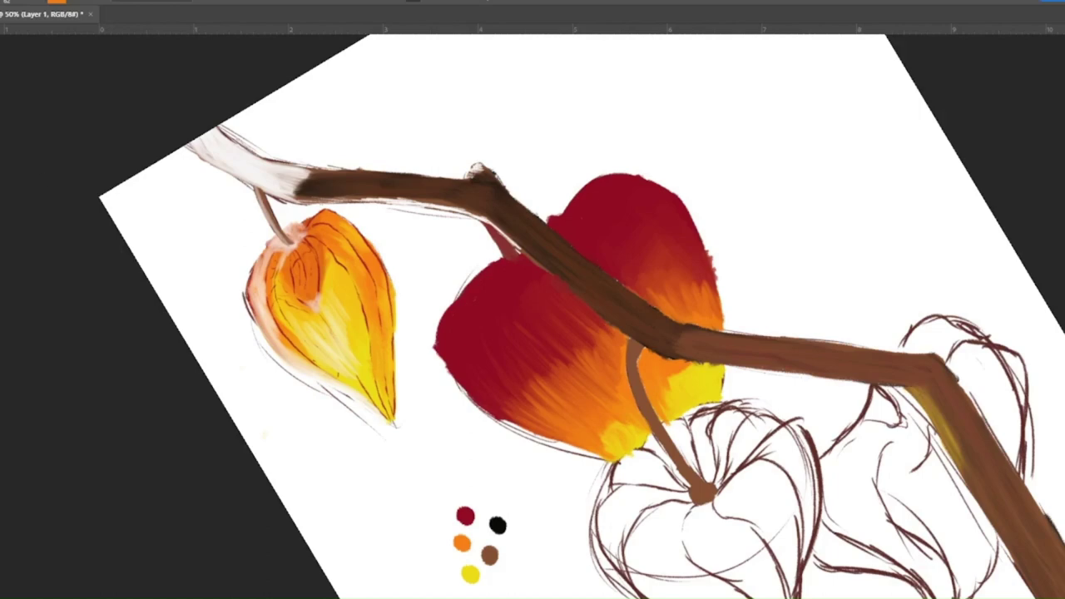
# Step: Deepen the central lantern with dark red shading and brush orange onto its lower-left and right side
pyautogui.moveTo(559, 407)
pyautogui.mouseDown()
pyautogui.moveTo(512, 375)
pyautogui.moveTo(549, 350)
pyautogui.moveTo(595, 345)
pyautogui.moveTo(576, 319)
pyautogui.mouseUp()
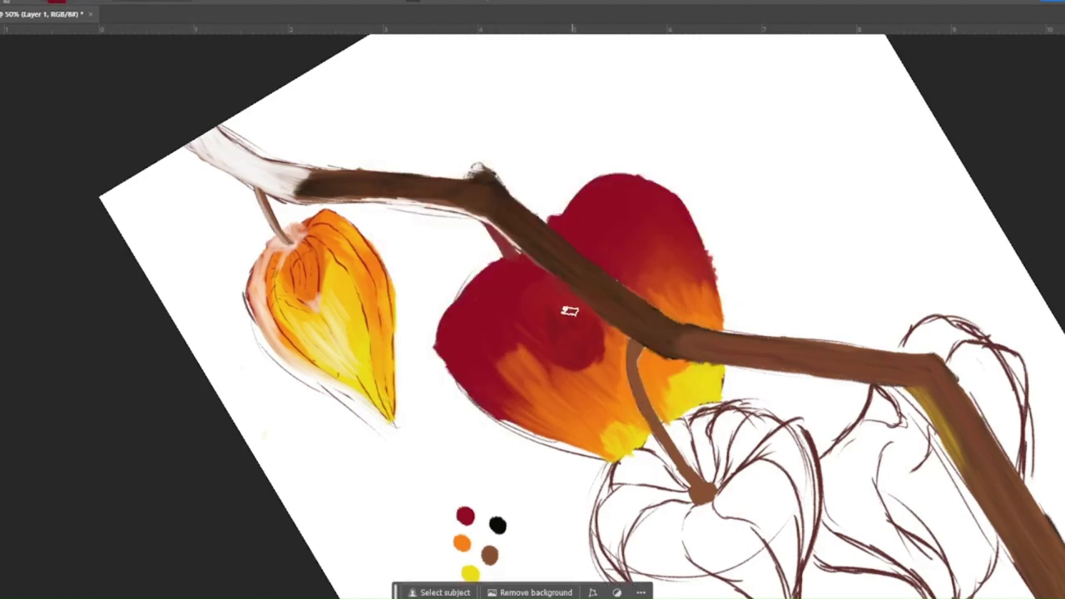
pyautogui.moveTo(596, 346); pyautogui.dragTo(596, 311)
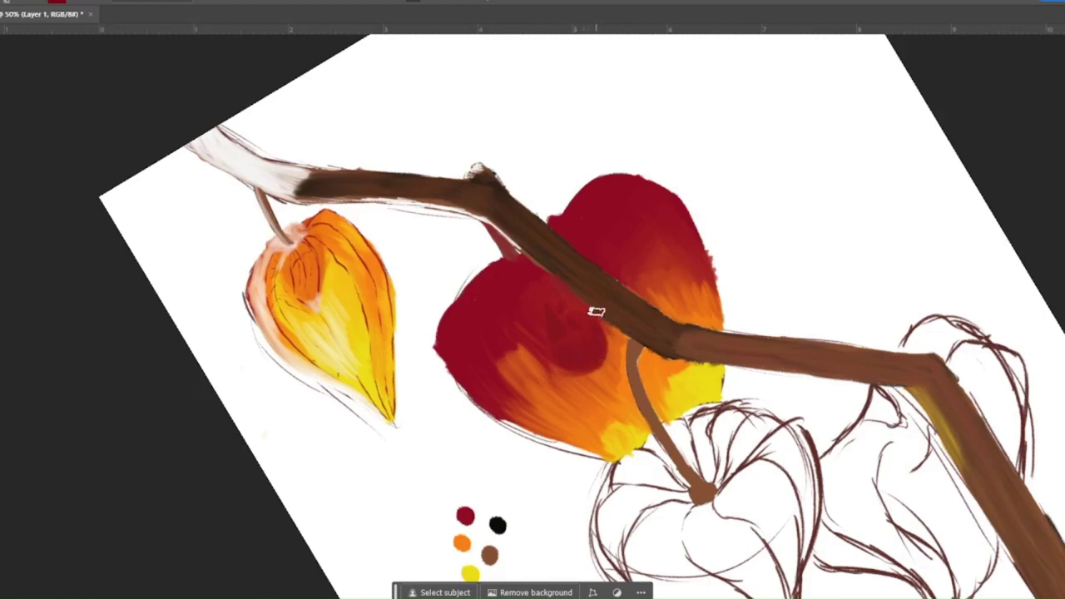
pyautogui.keyDown('alt'); pyautogui.click(572, 384); pyautogui.keyUp('alt')
pyautogui.moveTo(533, 327); pyautogui.dragTo(506, 378)
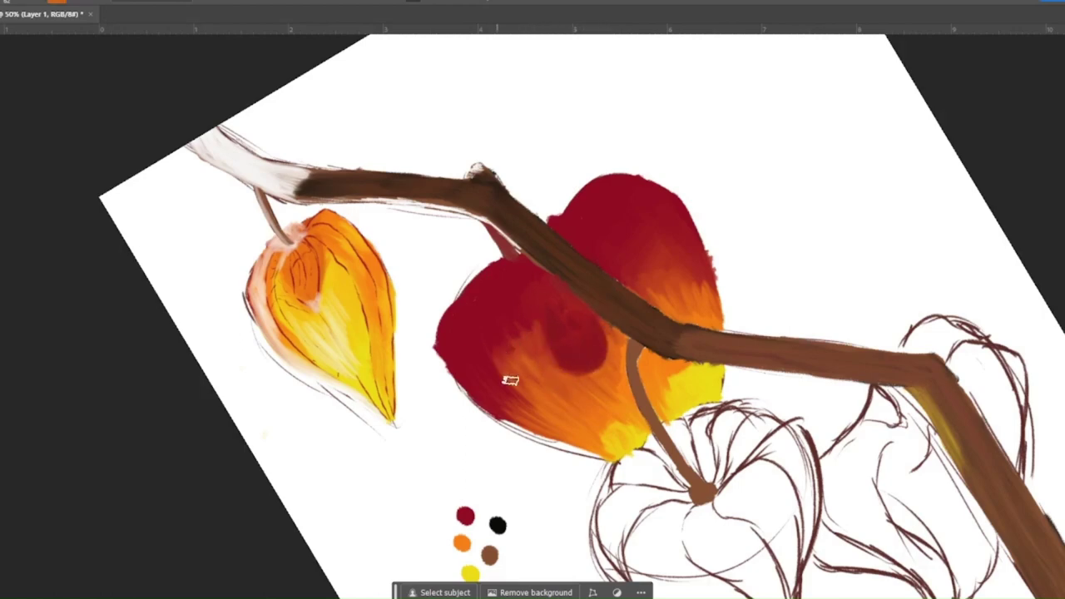
pyautogui.moveTo(705, 256); pyautogui.dragTo(684, 299)
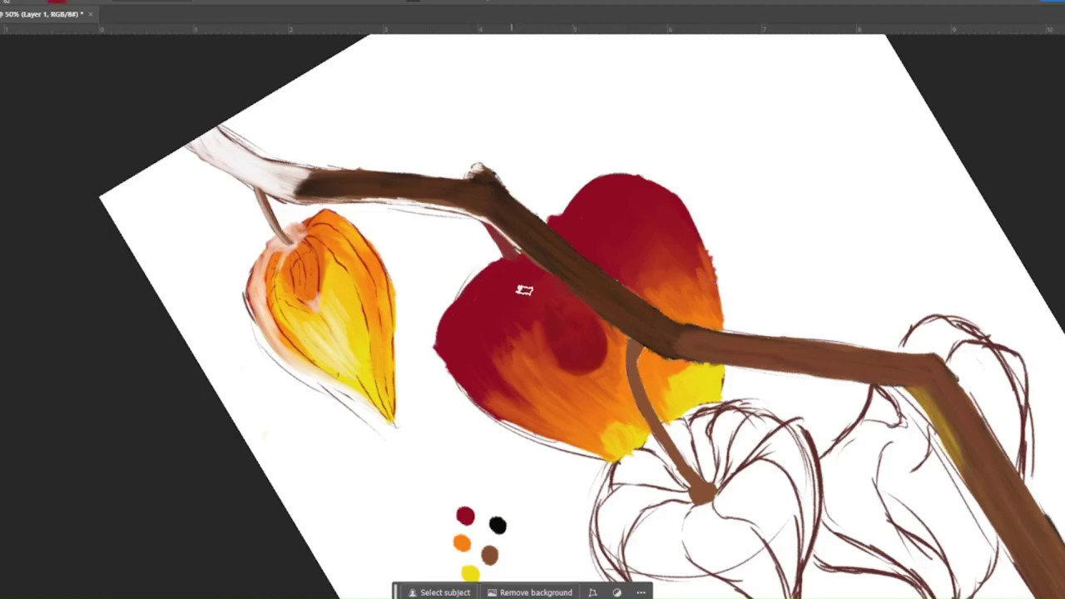
pyautogui.click(671, 171)
# Step: Paint pale highlights along the central lantern's top and upper-left edge
pyautogui.keyDown('alt'); pyautogui.click(366, 498); pyautogui.keyUp('alt')
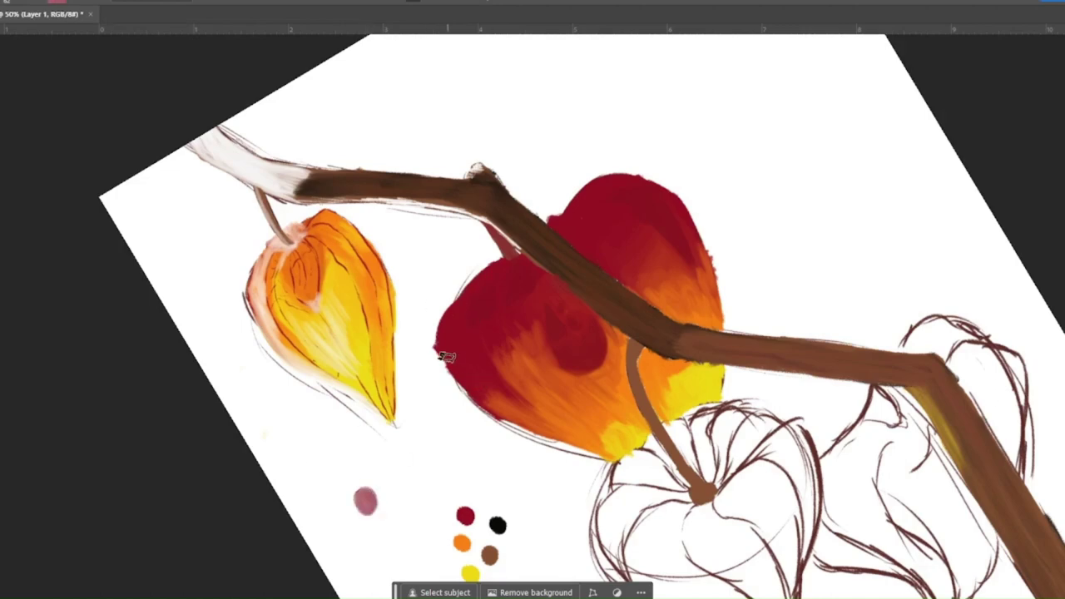
pyautogui.moveTo(597, 246)
pyautogui.mouseDown()
pyautogui.moveTo(602, 214)
pyautogui.moveTo(614, 221)
pyautogui.moveTo(633, 191)
pyautogui.mouseUp()
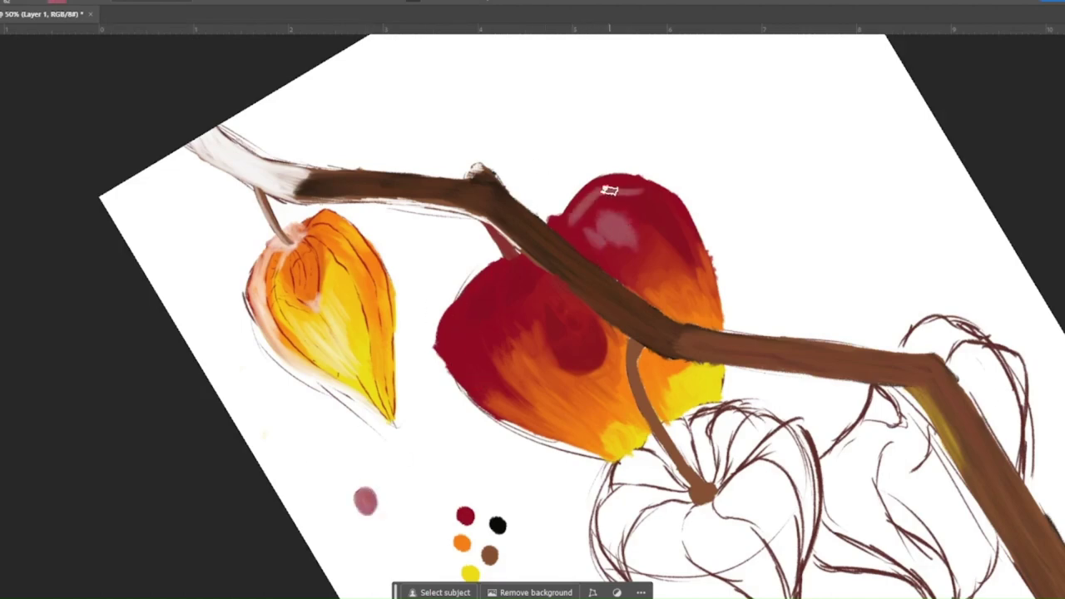
pyautogui.moveTo(518, 249); pyautogui.dragTo(497, 263)
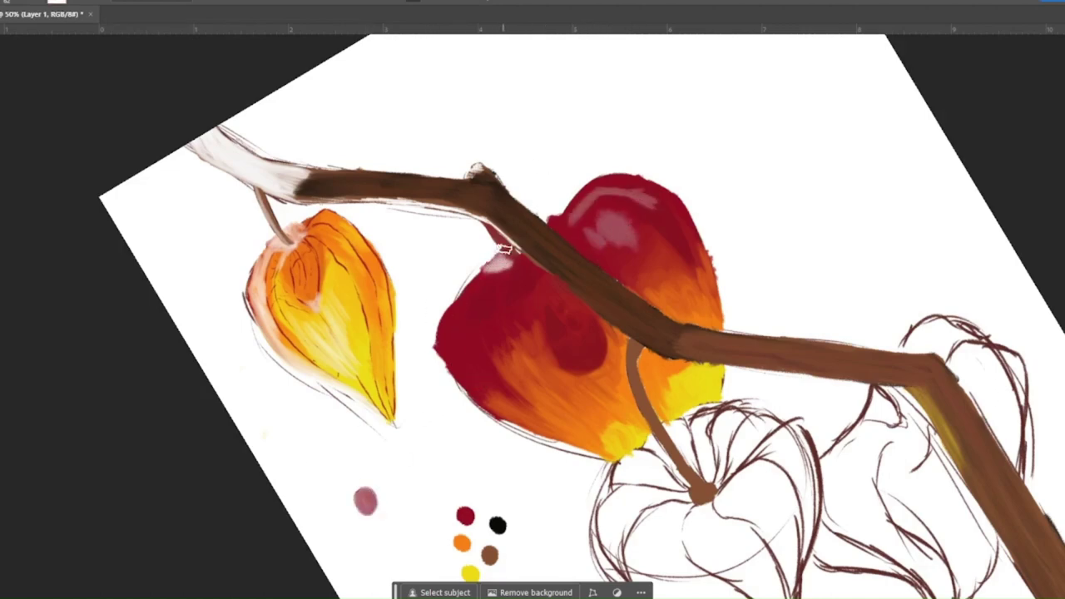
pyautogui.moveTo(553, 219)
pyautogui.mouseDown()
pyautogui.moveTo(619, 191)
pyautogui.moveTo(610, 237)
pyautogui.moveTo(620, 218)
pyautogui.mouseUp()
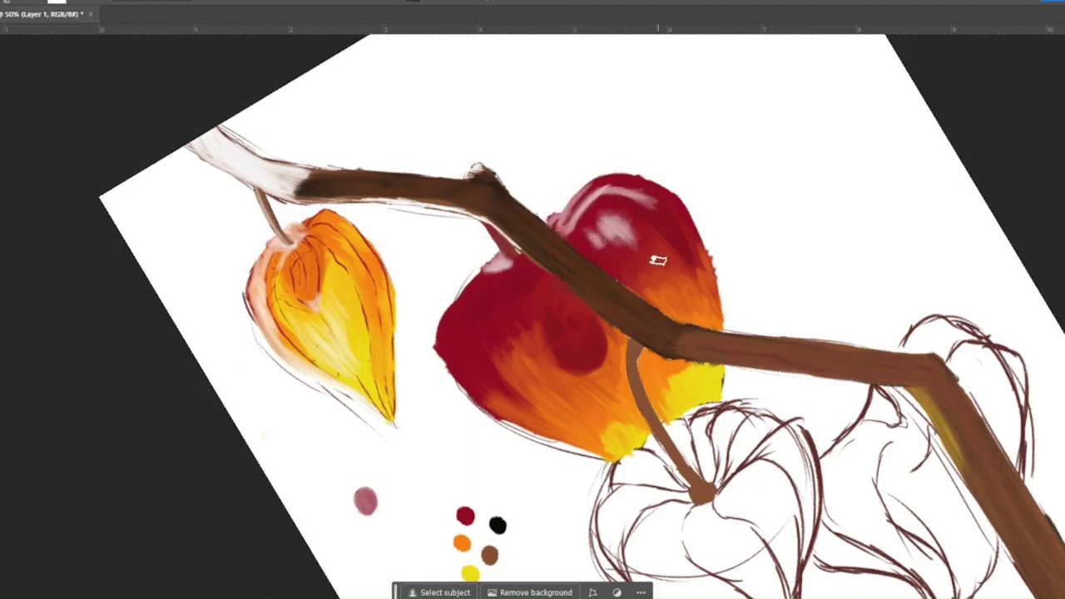
# Step: Change the brush blending mode and draw a dark vein line along the lantern's right edge
pyautogui.click(119, 27)
pyautogui.click(131, 33)
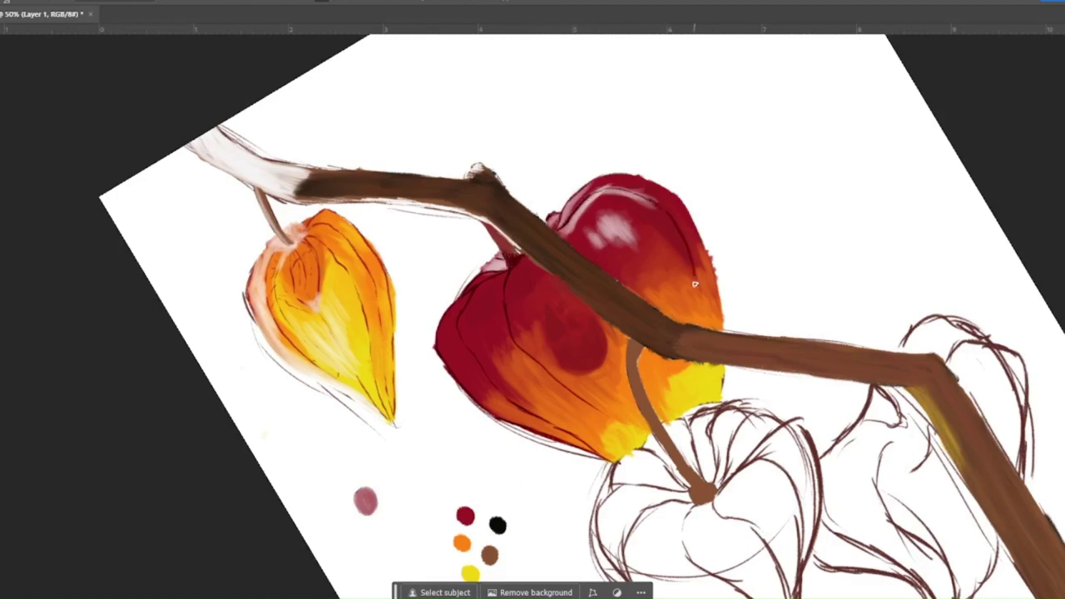
pyautogui.moveTo(650, 185)
pyautogui.mouseDown()
pyautogui.moveTo(709, 250)
pyautogui.moveTo(723, 368)
pyautogui.mouseUp()
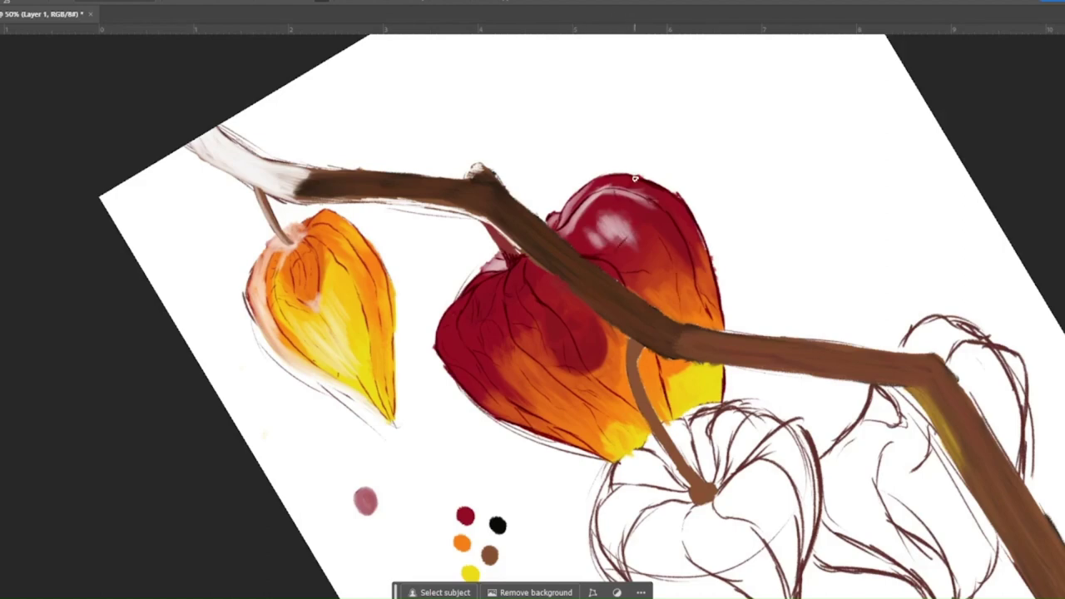
# Step: Zoom in on the lower sketch and paint a solid red heart shape over it
pyautogui.press('Escape')
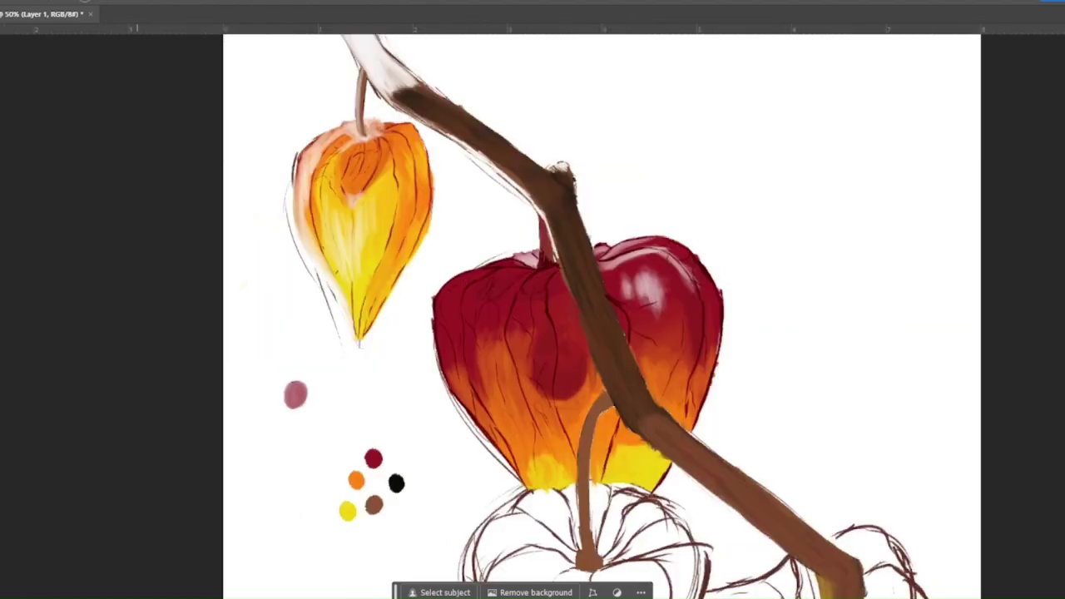
pyautogui.hotkey('ctrl', '-')
pyautogui.hotkey('ctrl', '-')
pyautogui.hotkey('ctrl', '-')
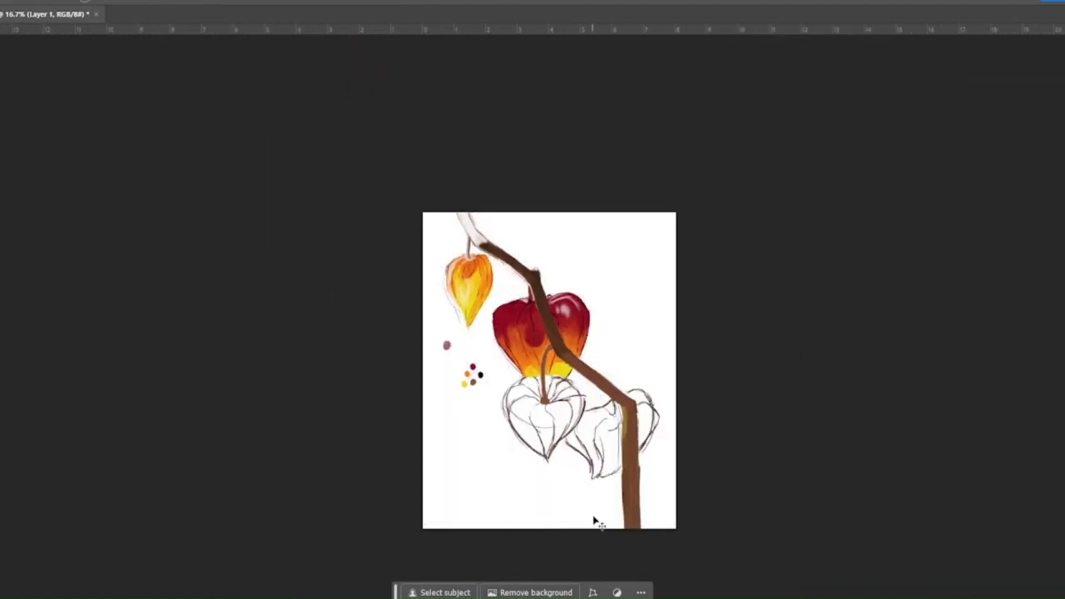
pyautogui.hotkey('ctrl', '+')
pyautogui.hotkey('ctrl', '+')
pyautogui.hotkey('ctrl', '+')
pyautogui.scroll(-3, 495, 204)
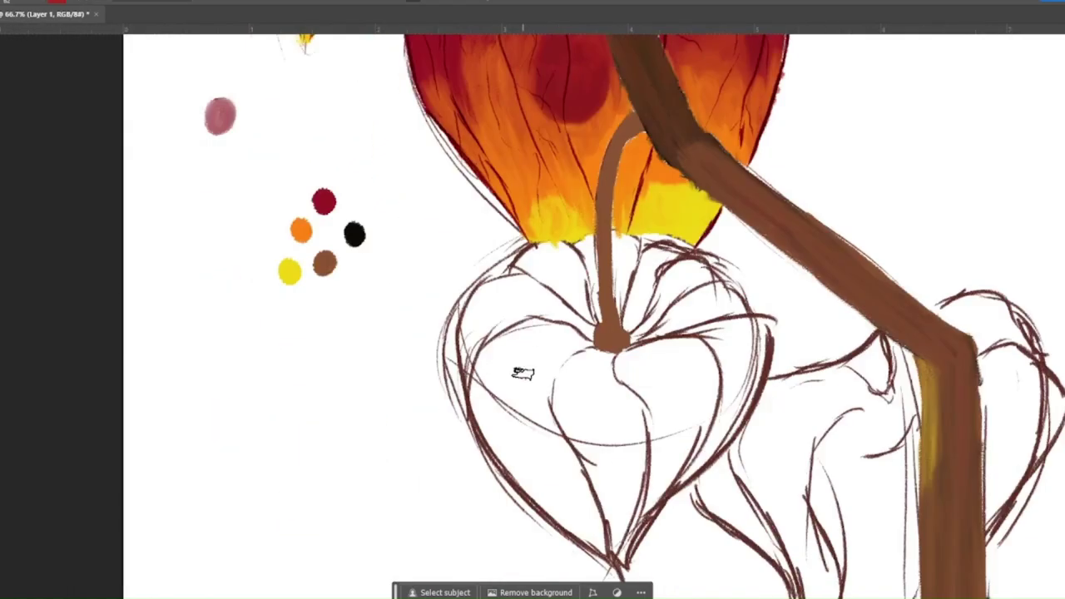
pyautogui.moveTo(591, 342)
pyautogui.mouseDown()
pyautogui.moveTo(474, 366)
pyautogui.moveTo(504, 470)
pyautogui.moveTo(612, 545)
pyautogui.moveTo(533, 466)
pyautogui.moveTo(500, 349)
pyautogui.mouseUp()
pyautogui.moveTo(499, 399)
pyautogui.mouseDown()
pyautogui.moveTo(573, 466)
pyautogui.moveTo(572, 512)
pyautogui.mouseUp()
# Step: Paint orange over the lower lobe, upper left, stem top, and area right of the stem
pyautogui.keyDown('alt'); pyautogui.click(301, 230); pyautogui.keyUp('alt')
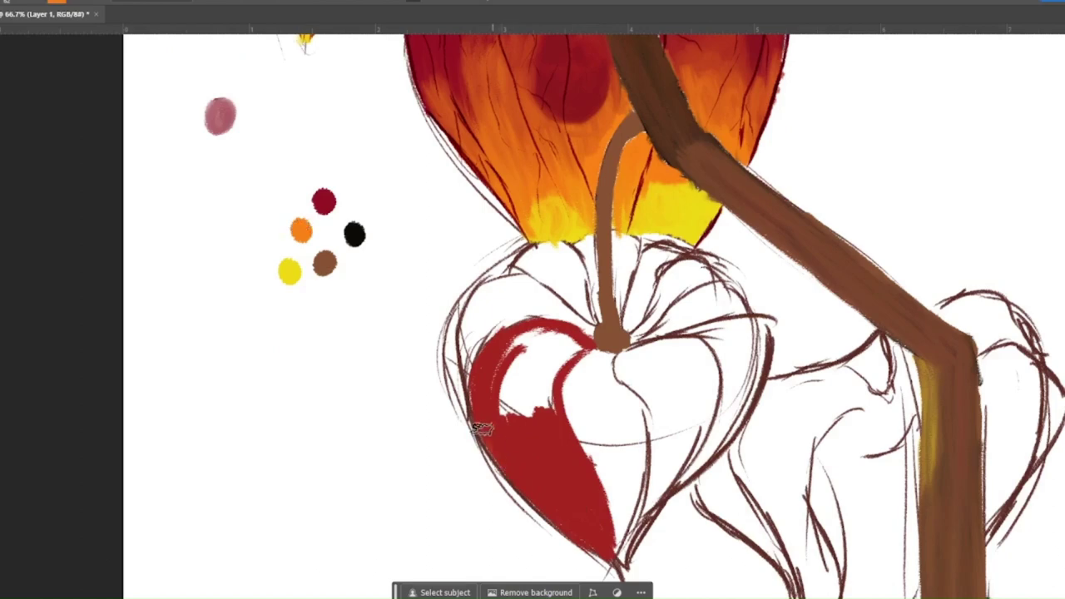
pyautogui.moveTo(483, 430)
pyautogui.mouseDown()
pyautogui.moveTo(533, 499)
pyautogui.moveTo(575, 516)
pyautogui.mouseUp()
pyautogui.moveTo(471, 311); pyautogui.dragTo(462, 391)
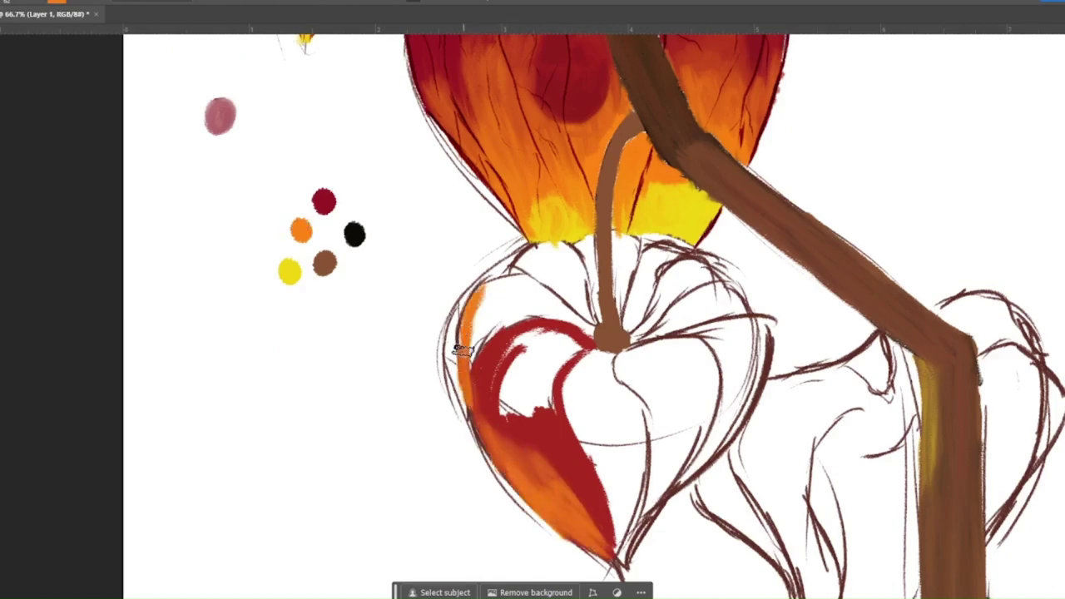
pyautogui.moveTo(466, 333)
pyautogui.mouseDown()
pyautogui.moveTo(537, 279)
pyautogui.moveTo(483, 325)
pyautogui.moveTo(528, 305)
pyautogui.moveTo(608, 345)
pyautogui.moveTo(620, 332)
pyautogui.mouseUp()
pyautogui.moveTo(520, 282)
pyautogui.mouseDown()
pyautogui.moveTo(536, 268)
pyautogui.moveTo(532, 249)
pyautogui.moveTo(574, 250)
pyautogui.moveTo(599, 324)
pyautogui.moveTo(589, 250)
pyautogui.moveTo(620, 238)
pyautogui.moveTo(623, 321)
pyautogui.moveTo(624, 241)
pyautogui.mouseUp()
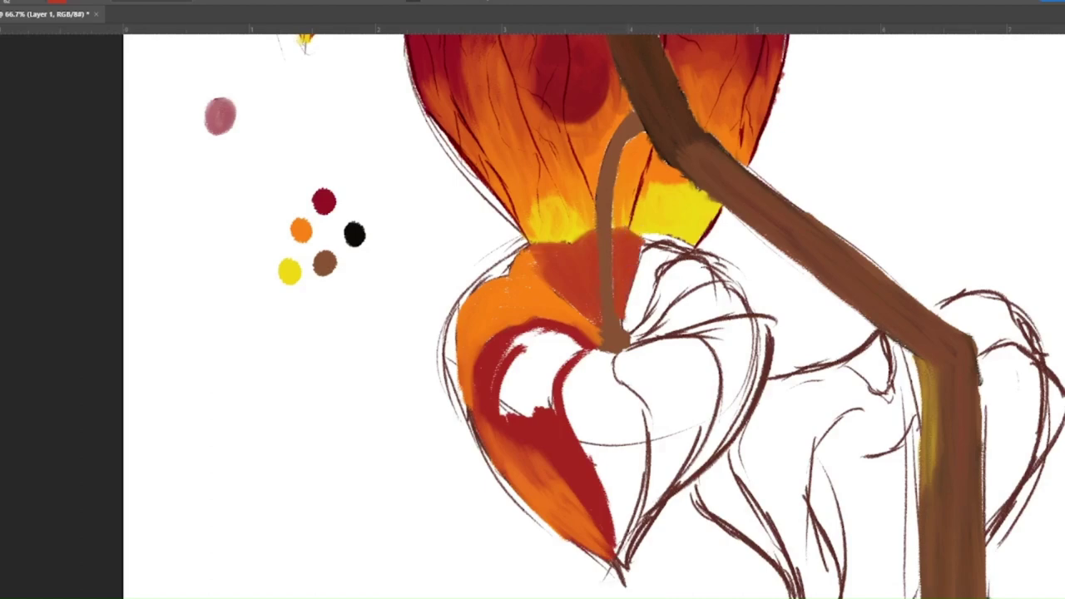
pyautogui.moveTo(631, 320)
pyautogui.mouseDown()
pyautogui.moveTo(645, 283)
pyautogui.moveTo(616, 304)
pyautogui.moveTo(670, 237)
pyautogui.moveTo(664, 289)
pyautogui.moveTo(729, 258)
pyautogui.moveTo(701, 308)
pyautogui.moveTo(583, 366)
pyautogui.moveTo(642, 439)
pyautogui.moveTo(606, 356)
pyautogui.moveTo(583, 404)
pyautogui.moveTo(666, 383)
pyautogui.moveTo(753, 325)
pyautogui.moveTo(749, 367)
pyautogui.mouseUp()
# Step: Add red-orange along the right edge, dark red at lower left, and cover the stem-base bulge
pyautogui.keyDown('alt'); pyautogui.click(561, 256); pyautogui.keyUp('alt')
pyautogui.moveTo(620, 553)
pyautogui.mouseDown()
pyautogui.moveTo(649, 491)
pyautogui.moveTo(747, 377)
pyautogui.moveTo(608, 518)
pyautogui.moveTo(718, 409)
pyautogui.moveTo(581, 432)
pyautogui.moveTo(507, 423)
pyautogui.moveTo(552, 347)
pyautogui.moveTo(571, 352)
pyautogui.mouseUp()
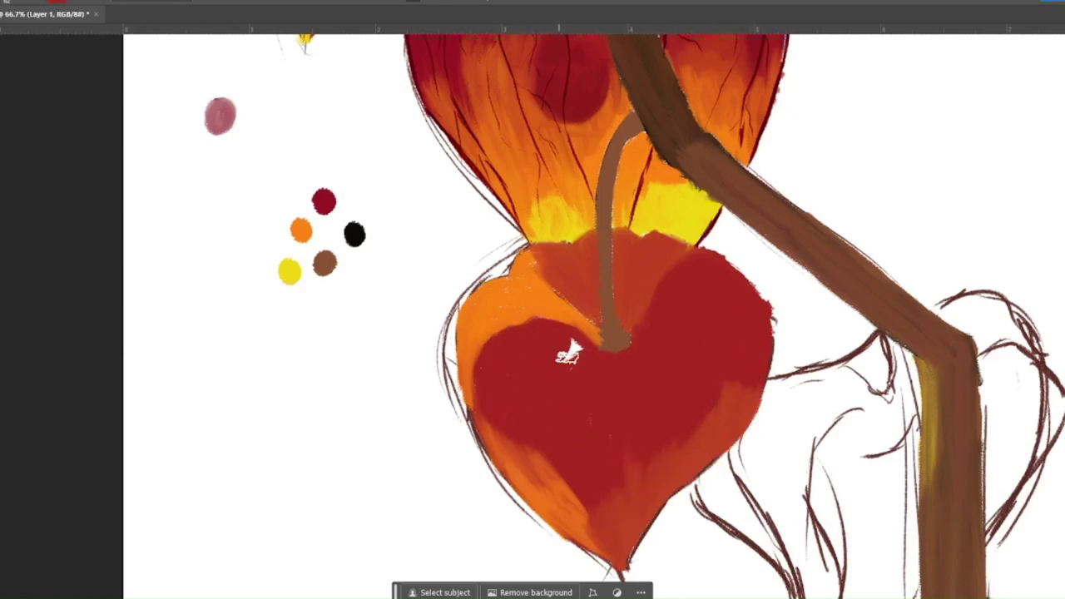
pyautogui.moveTo(752, 388)
pyautogui.mouseDown()
pyautogui.moveTo(576, 488)
pyautogui.moveTo(502, 419)
pyautogui.moveTo(542, 440)
pyautogui.mouseUp()
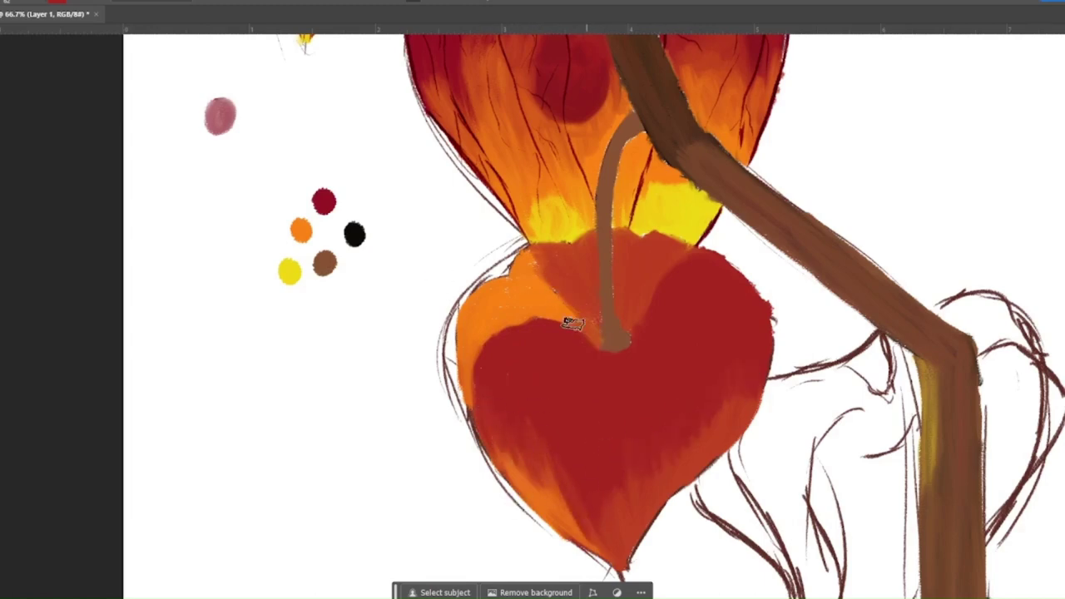
pyautogui.moveTo(602, 364)
pyautogui.mouseDown()
pyautogui.moveTo(616, 357)
pyautogui.moveTo(607, 174)
pyautogui.moveTo(642, 119)
pyautogui.moveTo(660, 128)
pyautogui.mouseUp()
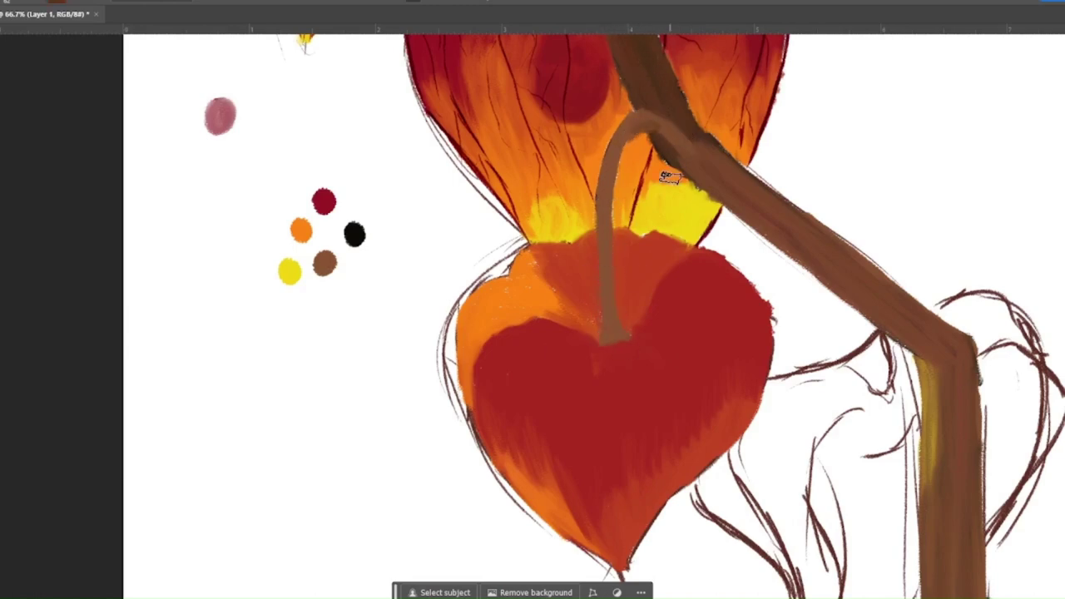
# Step: Paint a pale pink highlight just below the lower lantern's stem
pyautogui.scroll(5, 1063, 223)
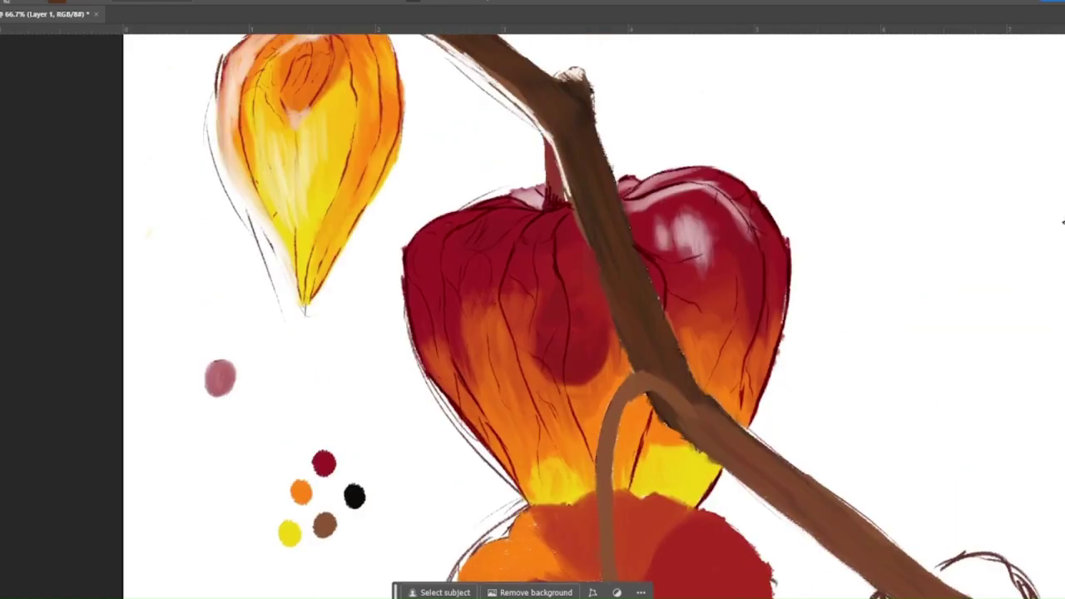
pyautogui.scroll(-7, 533, 317)
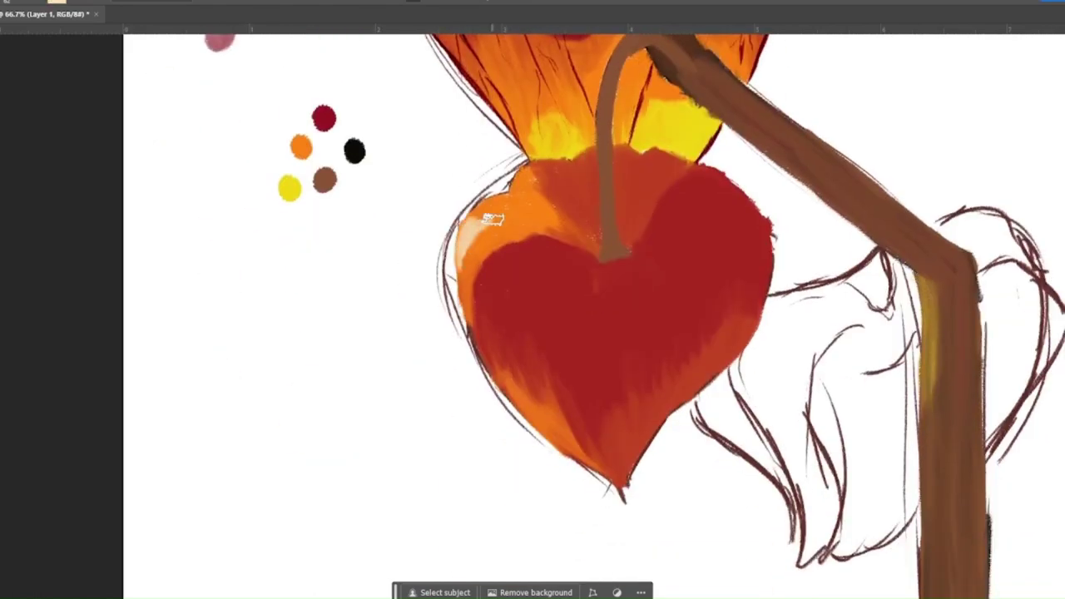
pyautogui.moveTo(475, 231); pyautogui.dragTo(527, 164)
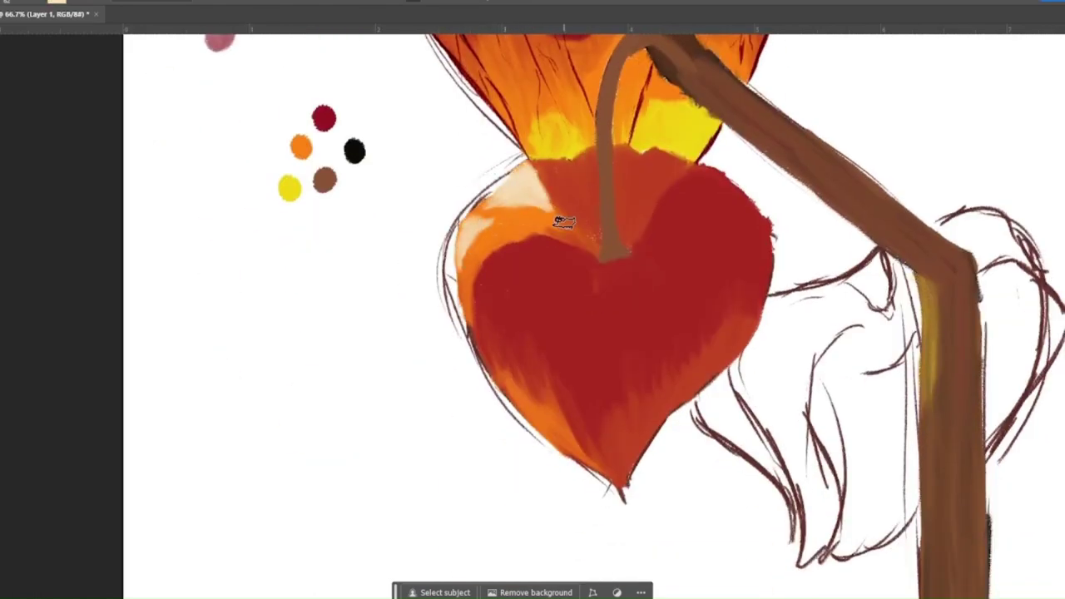
pyautogui.moveTo(588, 254); pyautogui.dragTo(539, 313)
pyautogui.moveTo(549, 277)
pyautogui.mouseDown()
pyautogui.moveTo(583, 256)
pyautogui.moveTo(547, 357)
pyautogui.moveTo(516, 294)
pyautogui.moveTo(580, 259)
pyautogui.mouseUp()
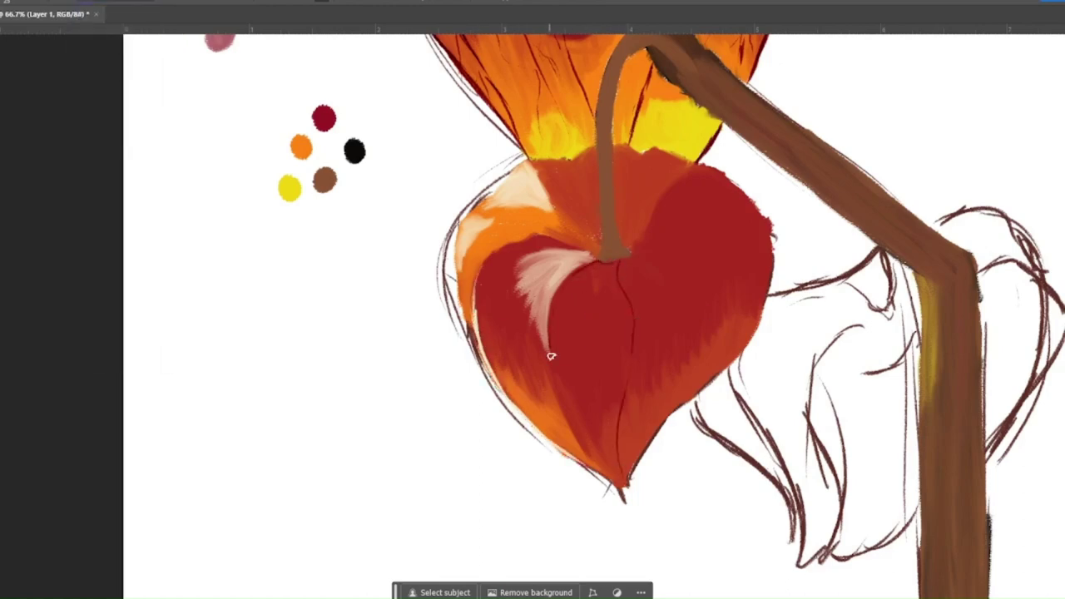
# Step: Draw dark veins across the lower lantern's lobes and outline its right edge
pyautogui.moveTo(659, 259)
pyautogui.mouseDown()
pyautogui.moveTo(678, 392)
pyautogui.moveTo(630, 487)
pyautogui.mouseUp()
pyautogui.moveTo(633, 251)
pyautogui.mouseDown()
pyautogui.moveTo(774, 248)
pyautogui.moveTo(718, 377)
pyautogui.moveTo(711, 175)
pyautogui.moveTo(741, 181)
pyautogui.mouseUp()
pyautogui.moveTo(654, 247); pyautogui.dragTo(749, 357)
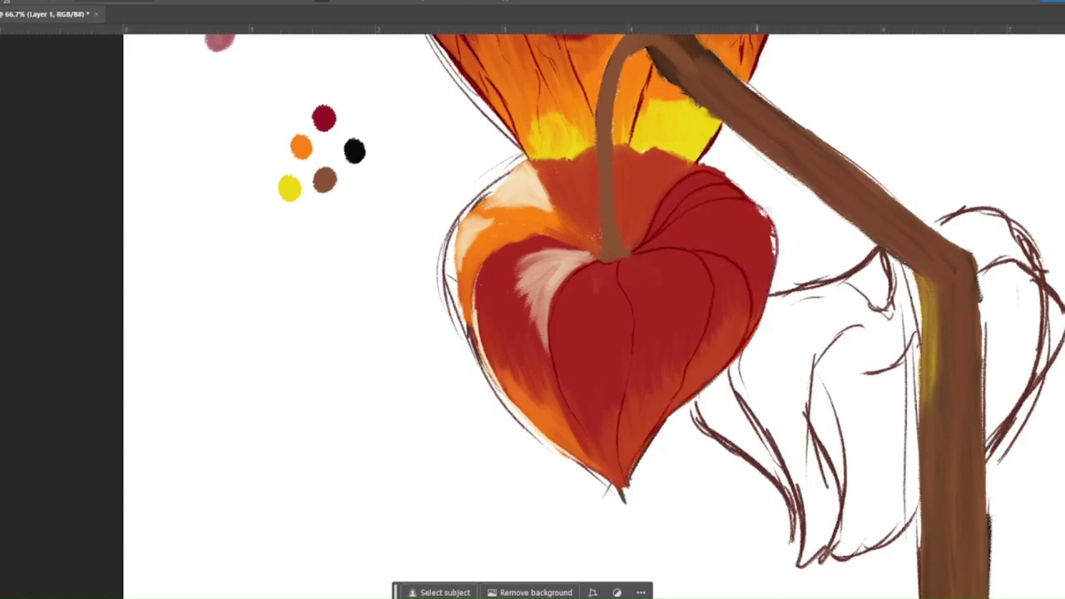
pyautogui.moveTo(577, 419); pyautogui.dragTo(624, 490)
pyautogui.moveTo(464, 223); pyautogui.dragTo(557, 239)
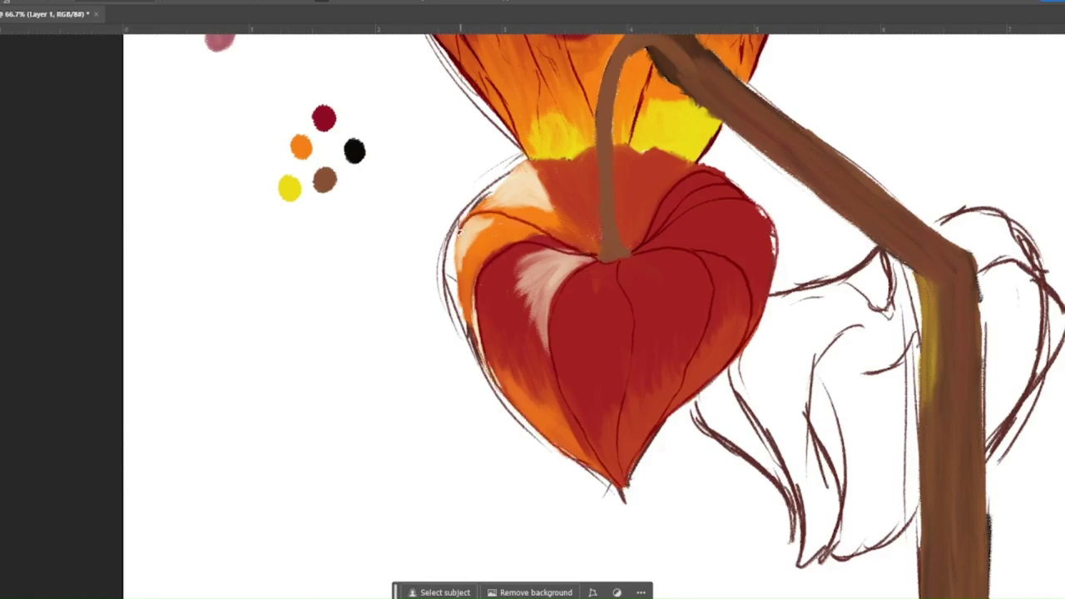
pyautogui.moveTo(535, 164); pyautogui.dragTo(599, 254)
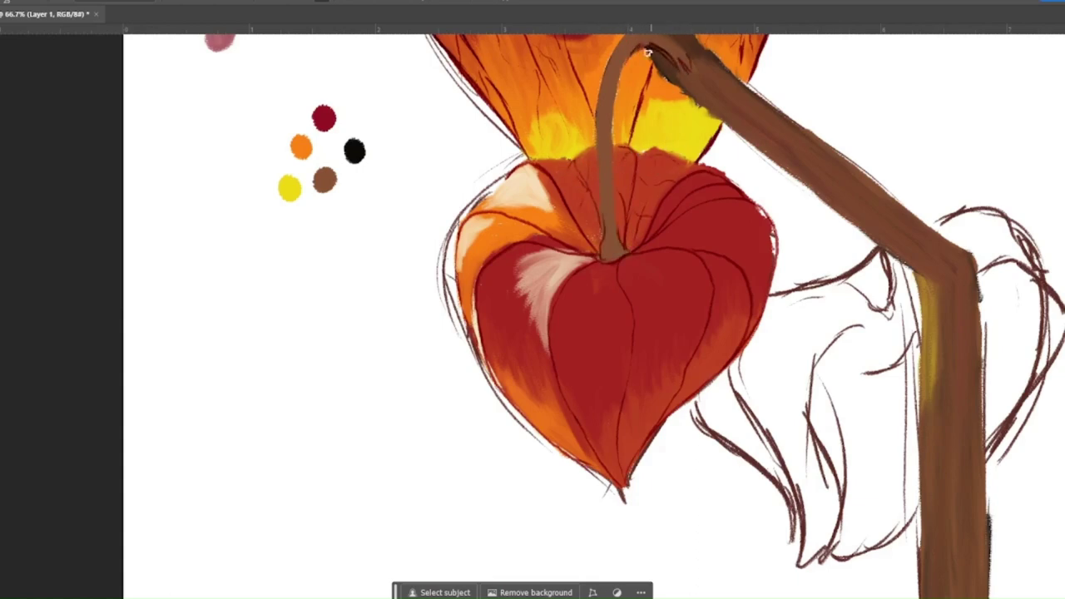
# Step: Darken the stem and lower-right outline, and cover the lower-left orange with darker red
pyautogui.moveTo(607, 72); pyautogui.dragTo(597, 149)
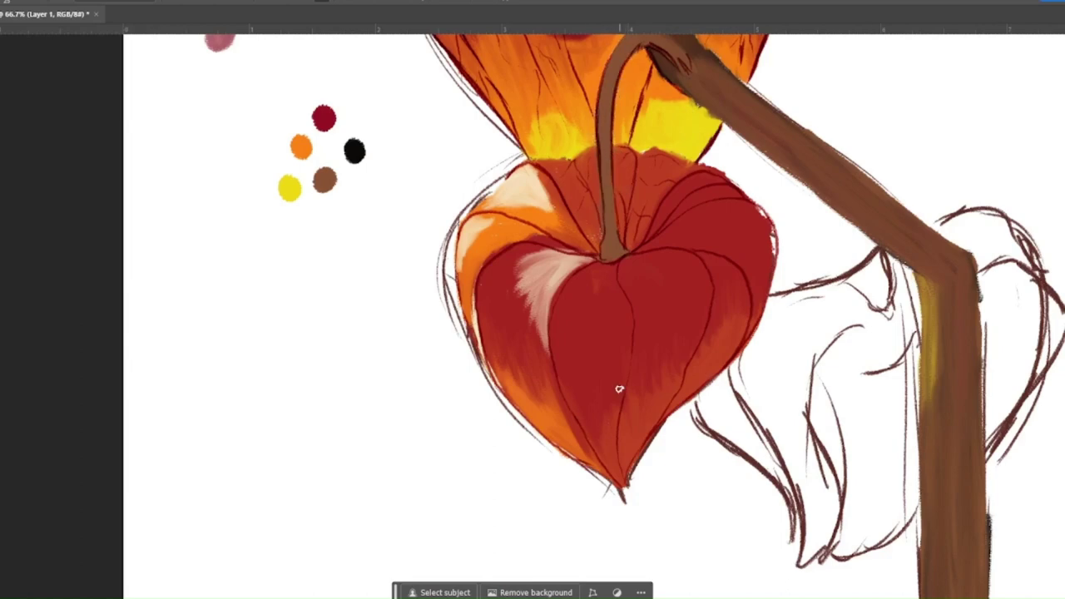
pyautogui.moveTo(622, 487); pyautogui.dragTo(672, 409)
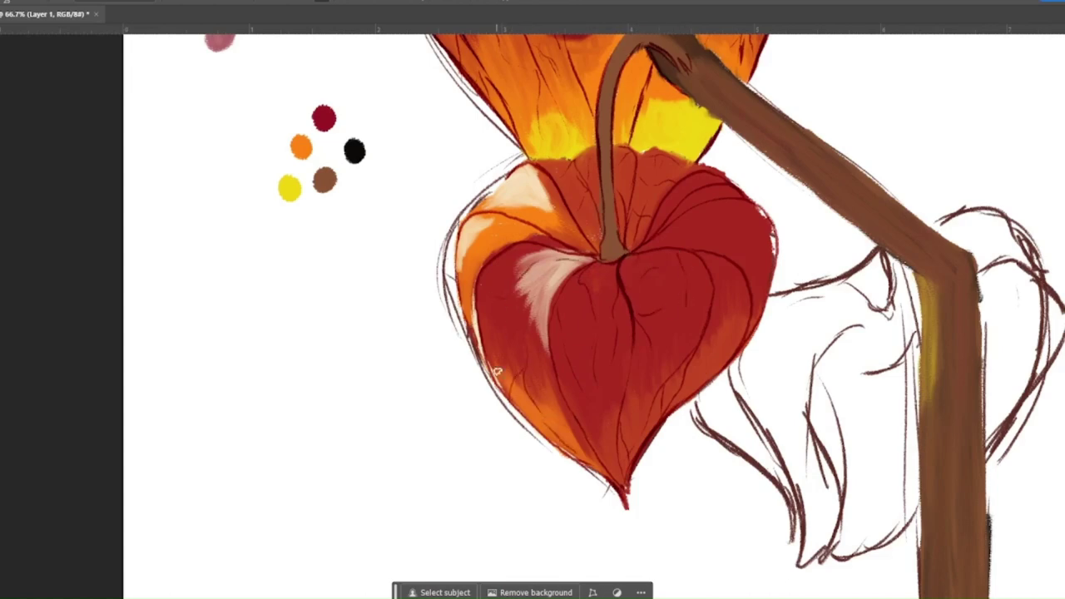
pyautogui.moveTo(496, 372); pyautogui.dragTo(533, 420)
pyautogui.hotkey('ctrl', '0')
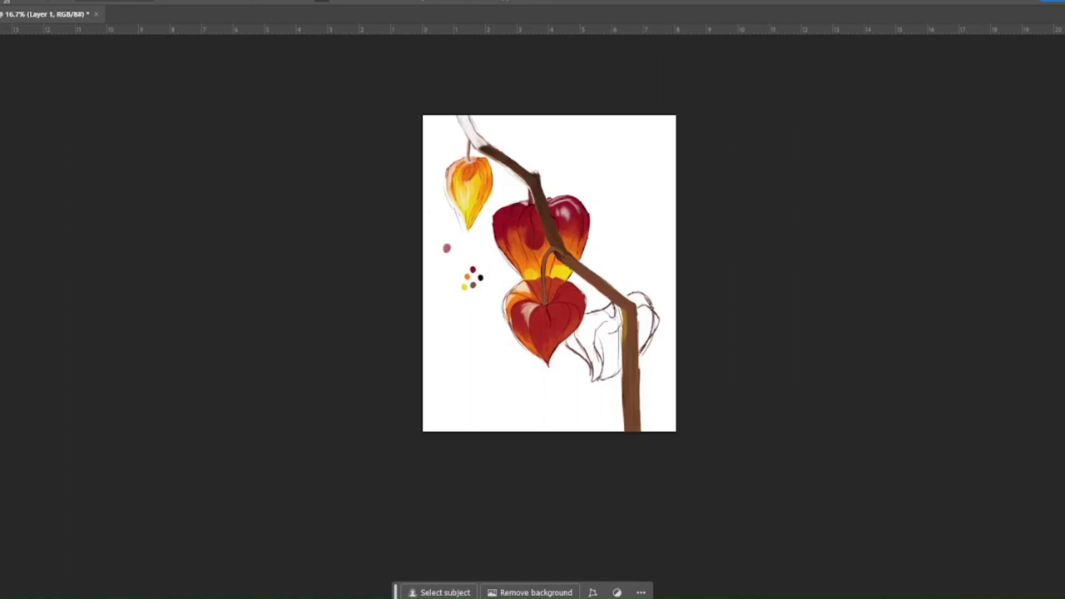
# Step: Create a new layer below the painting, test textured background strokes, then delete them
pyautogui.press('F7')
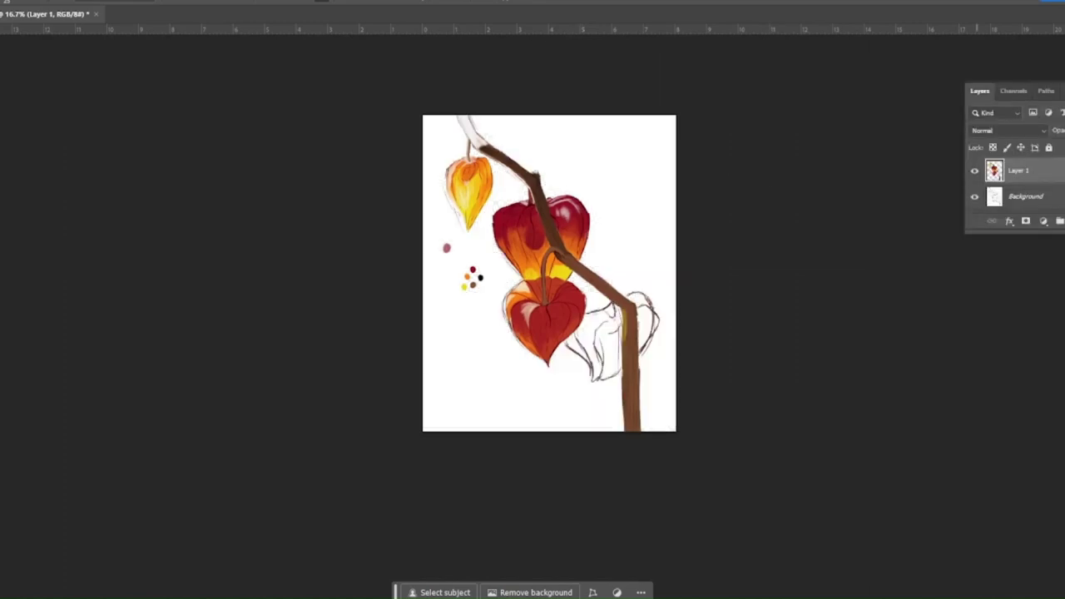
pyautogui.hotkey('ctrl', 'shift', 'alt', 'n')
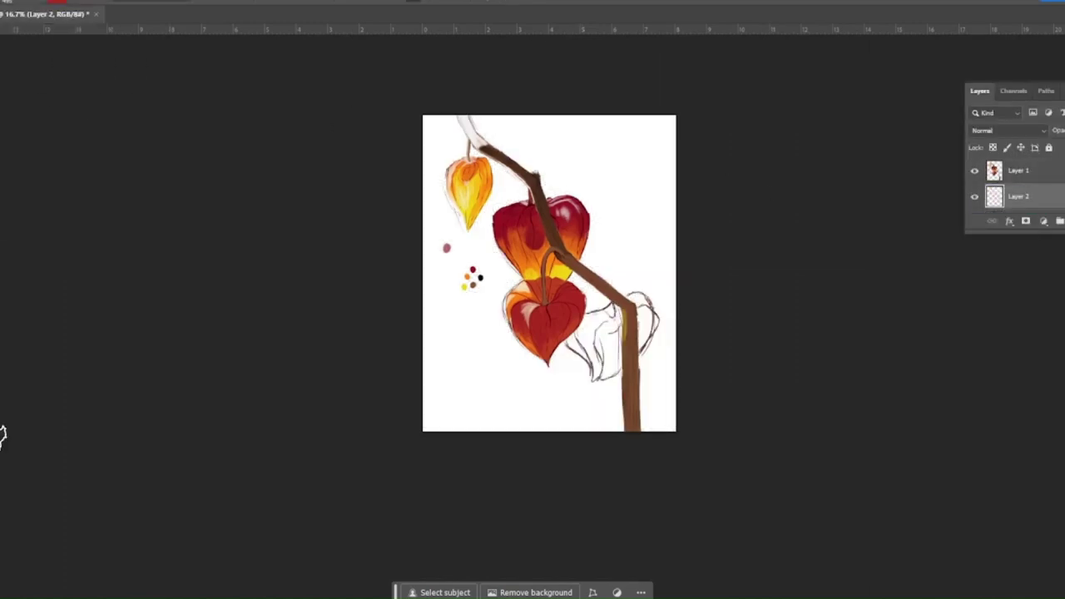
pyautogui.moveTo(399, 397)
pyautogui.mouseDown()
pyautogui.moveTo(483, 399)
pyautogui.moveTo(582, 437)
pyautogui.mouseUp()
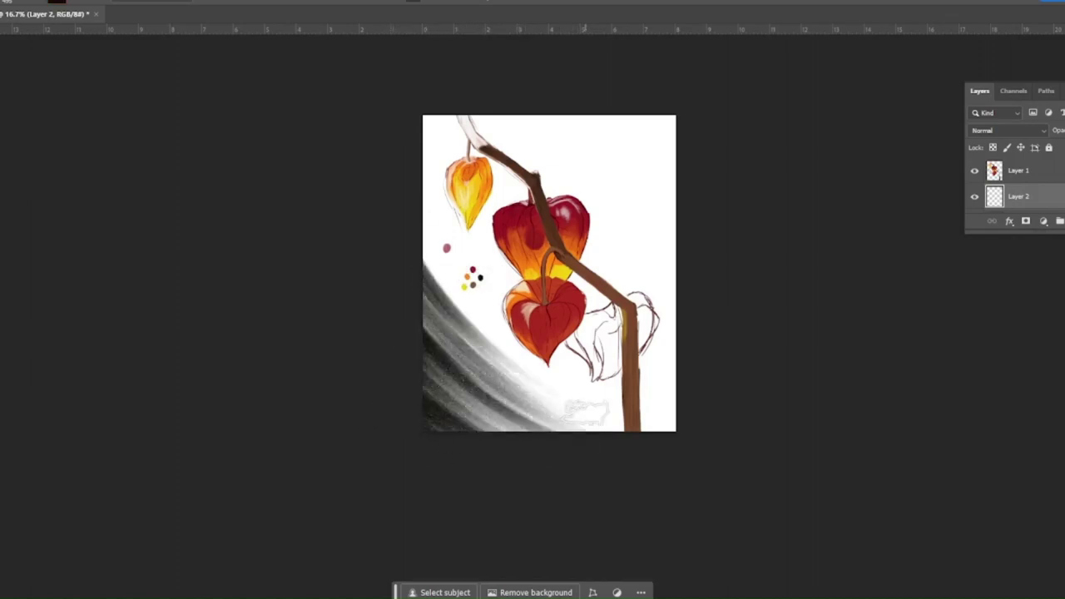
pyautogui.scroll(-2, 82, 189)
pyautogui.click(37, 158)
pyautogui.moveTo(462, 308); pyautogui.dragTo(516, 362)
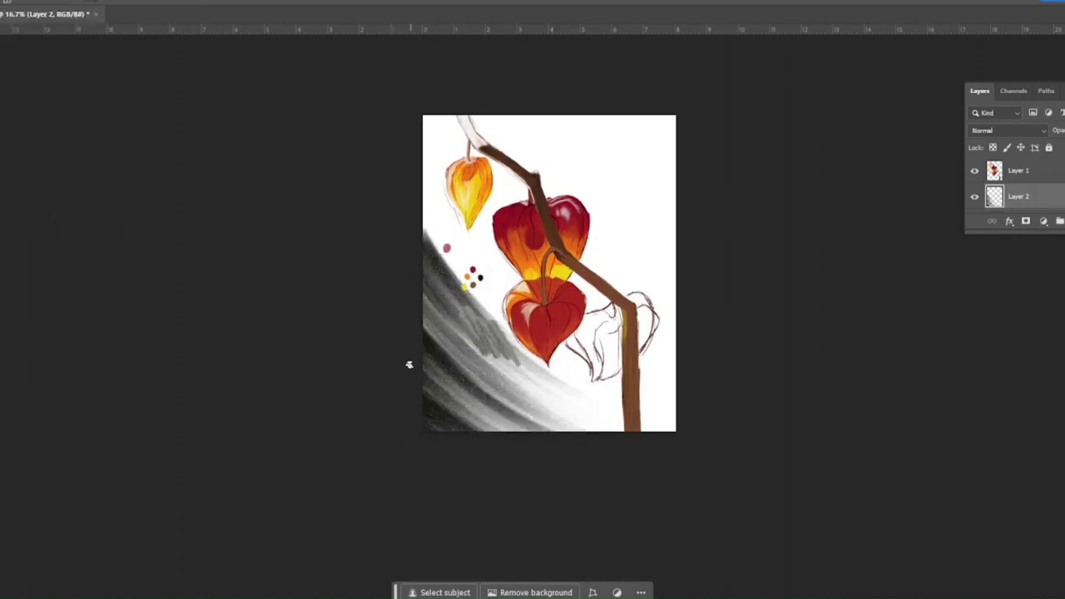
pyautogui.moveTo(426, 363); pyautogui.dragTo(454, 429)
pyautogui.press('Delete')
pyautogui.click(472, 214)
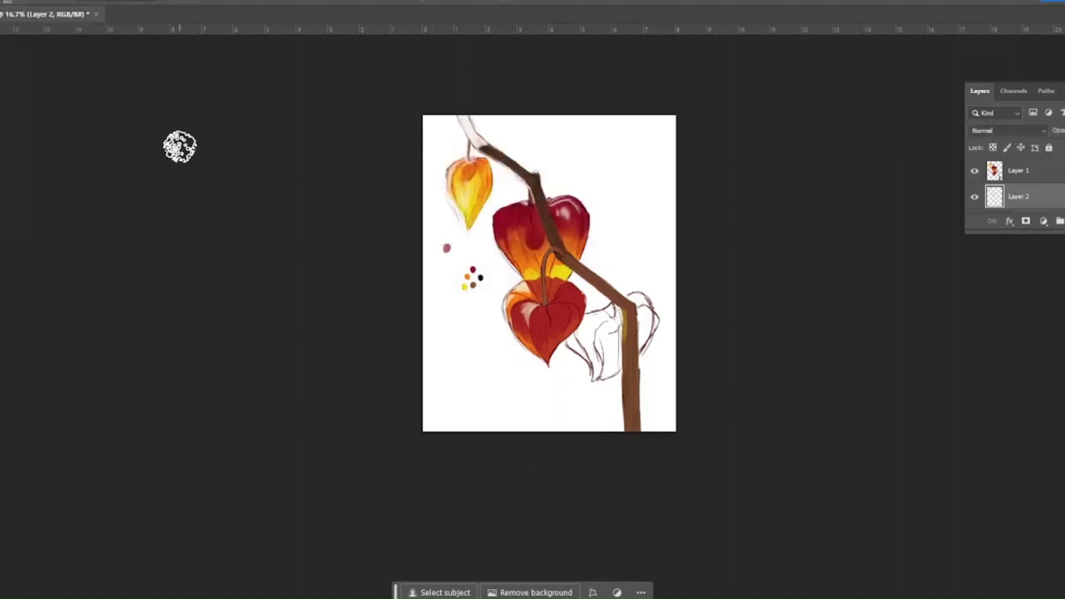
# Step: Cover the background with dark textured diagonal strokes until it is nearly black
pyautogui.moveTo(433, 416)
pyautogui.mouseDown()
pyautogui.moveTo(547, 475)
pyautogui.moveTo(500, 392)
pyautogui.moveTo(630, 297)
pyautogui.moveTo(715, 209)
pyautogui.mouseUp()
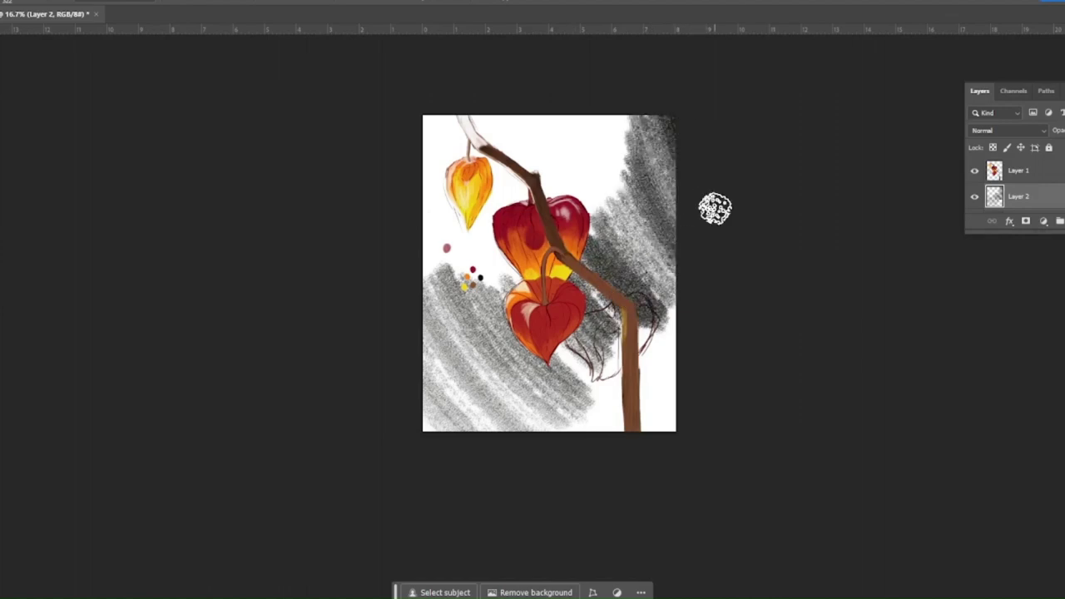
pyautogui.moveTo(433, 444)
pyautogui.mouseDown()
pyautogui.moveTo(421, 318)
pyautogui.moveTo(624, 344)
pyautogui.moveTo(723, 243)
pyautogui.mouseUp()
pyautogui.moveTo(428, 116)
pyautogui.mouseDown()
pyautogui.moveTo(388, 220)
pyautogui.moveTo(614, 100)
pyautogui.moveTo(483, 375)
pyautogui.moveTo(697, 307)
pyautogui.moveTo(464, 366)
pyautogui.moveTo(352, 209)
pyautogui.moveTo(549, 430)
pyautogui.moveTo(483, 524)
pyautogui.mouseUp()
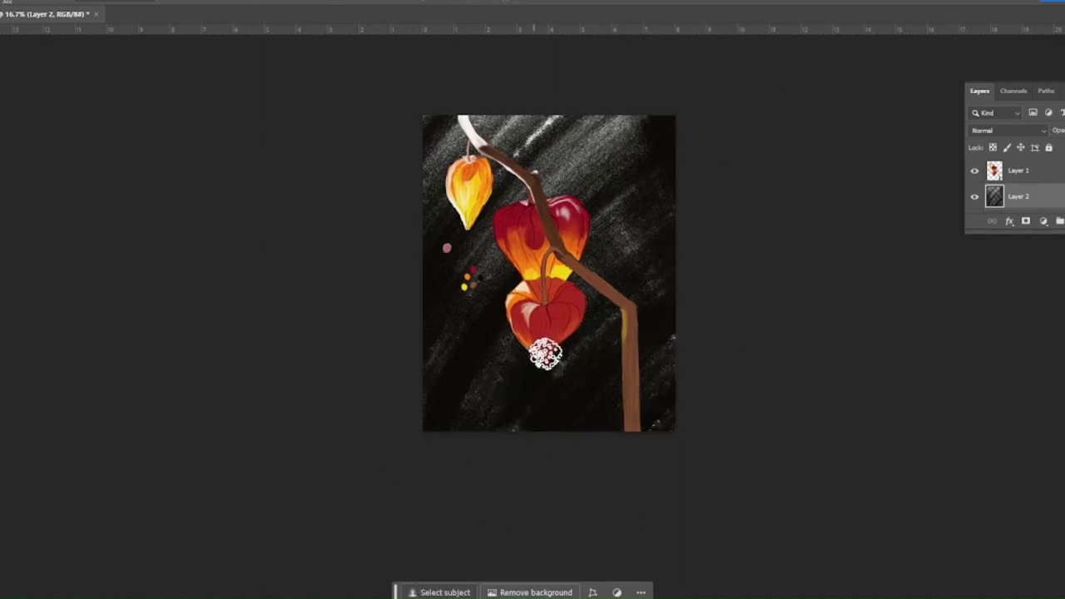
pyautogui.moveTo(546, 354)
pyautogui.mouseDown()
pyautogui.moveTo(547, 104)
pyautogui.moveTo(466, 146)
pyautogui.moveTo(626, 99)
pyautogui.mouseUp()
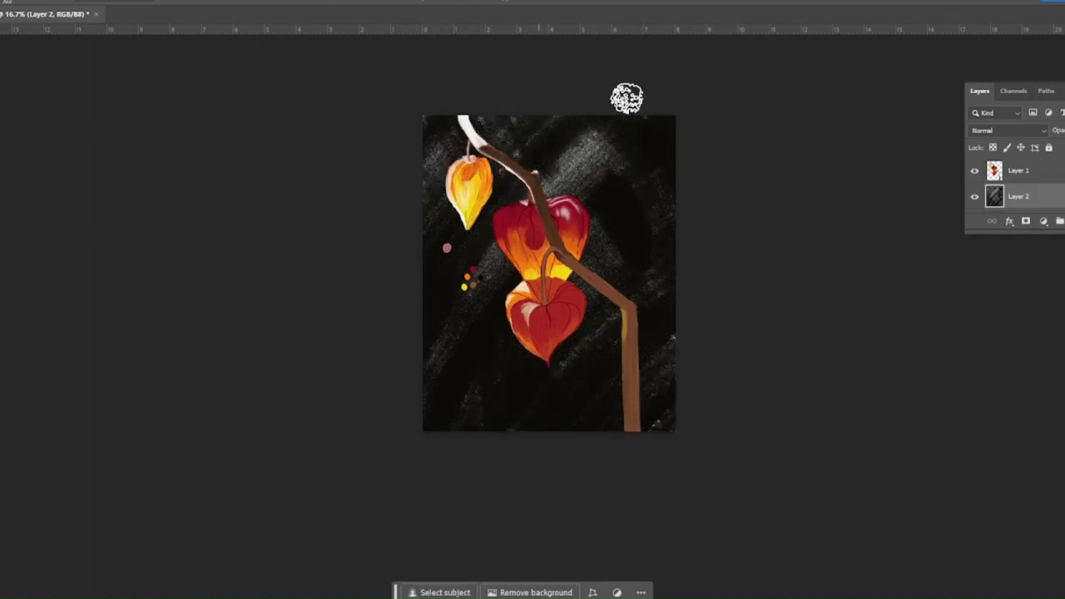
pyautogui.moveTo(651, 452)
pyautogui.mouseDown()
pyautogui.moveTo(601, 495)
pyautogui.moveTo(725, 171)
pyautogui.moveTo(386, 297)
pyautogui.moveTo(438, 324)
pyautogui.moveTo(538, 341)
pyautogui.moveTo(704, 197)
pyautogui.moveTo(419, 361)
pyautogui.moveTo(683, 353)
pyautogui.moveTo(578, 195)
pyautogui.moveTo(575, 357)
pyautogui.mouseUp()
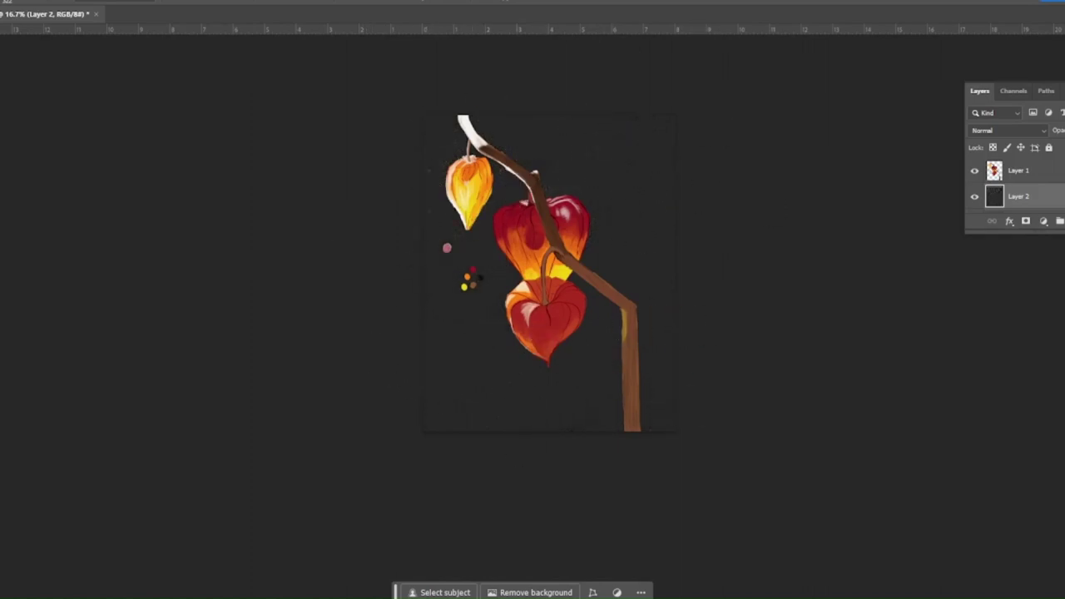
pyautogui.click(1046, 170)
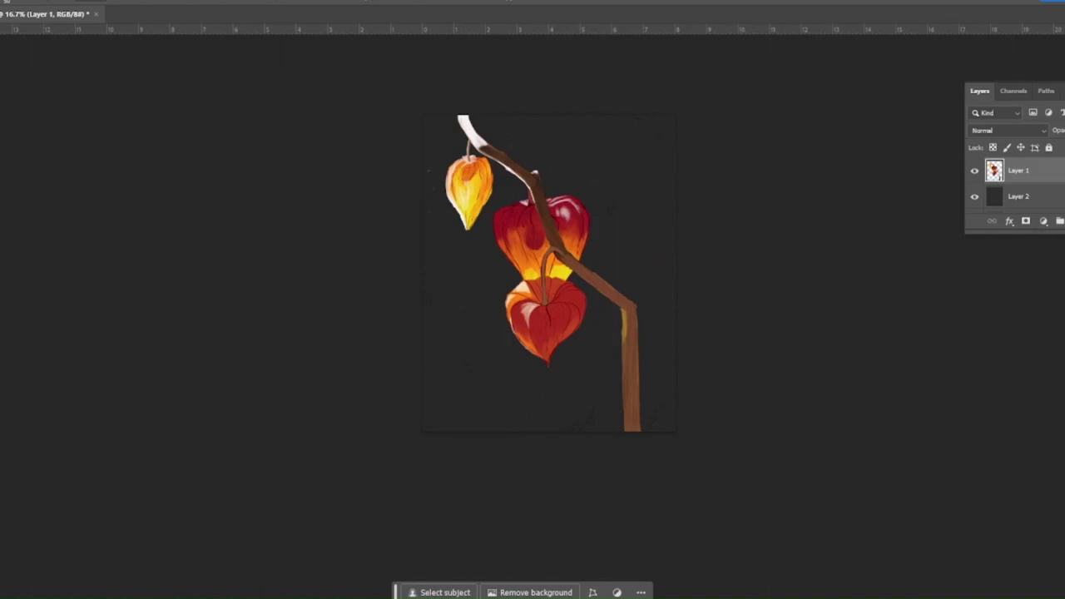
# Step: Select the empty background, invert the selection, and expand it around the plant
pyautogui.click(473, 190)
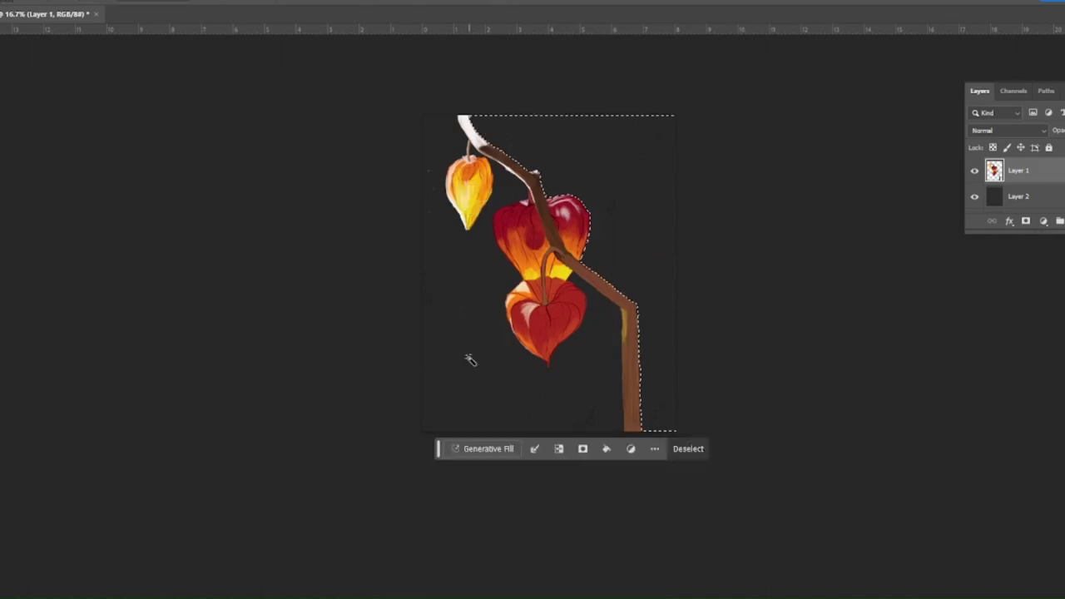
pyautogui.hotkey('ctrl', 'd')
pyautogui.click(436, 188)
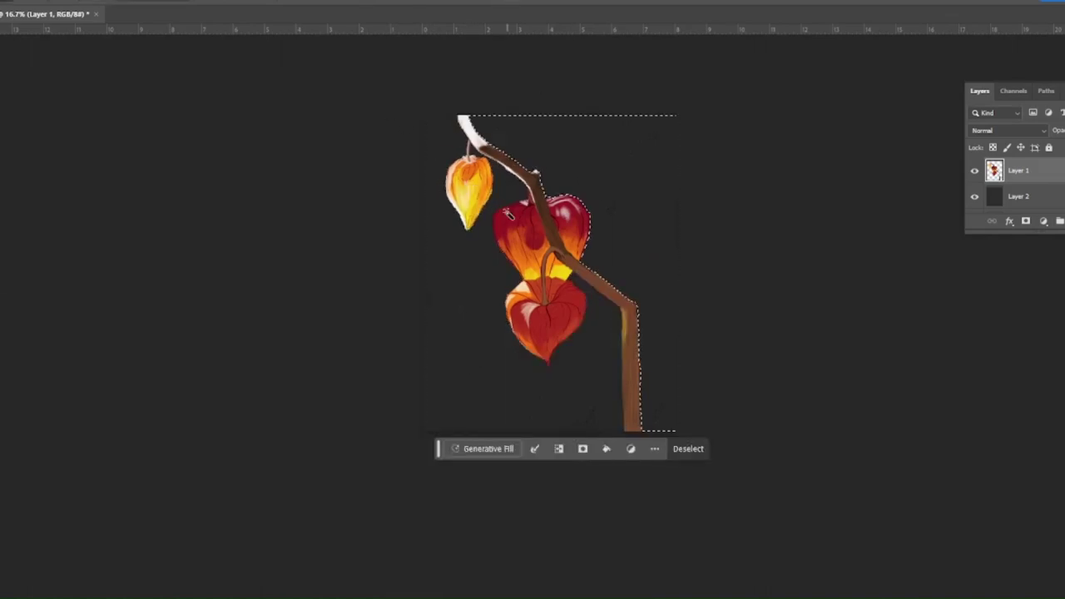
pyautogui.click(79, 1)
pyautogui.click(94, 23)
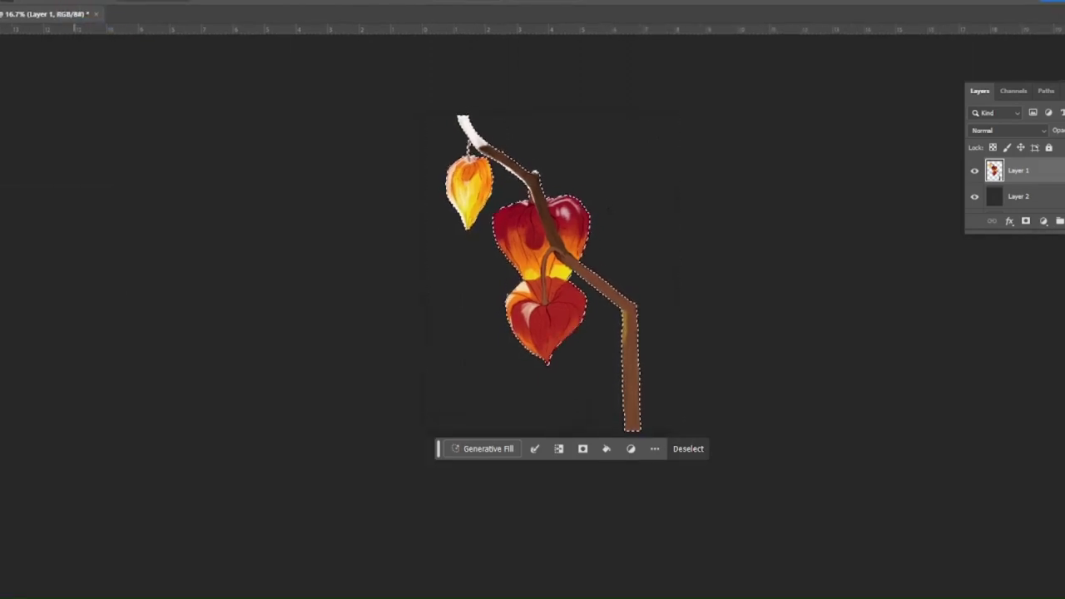
pyautogui.click(655, 449)
pyautogui.click(536, 449)
pyautogui.click(566, 503)
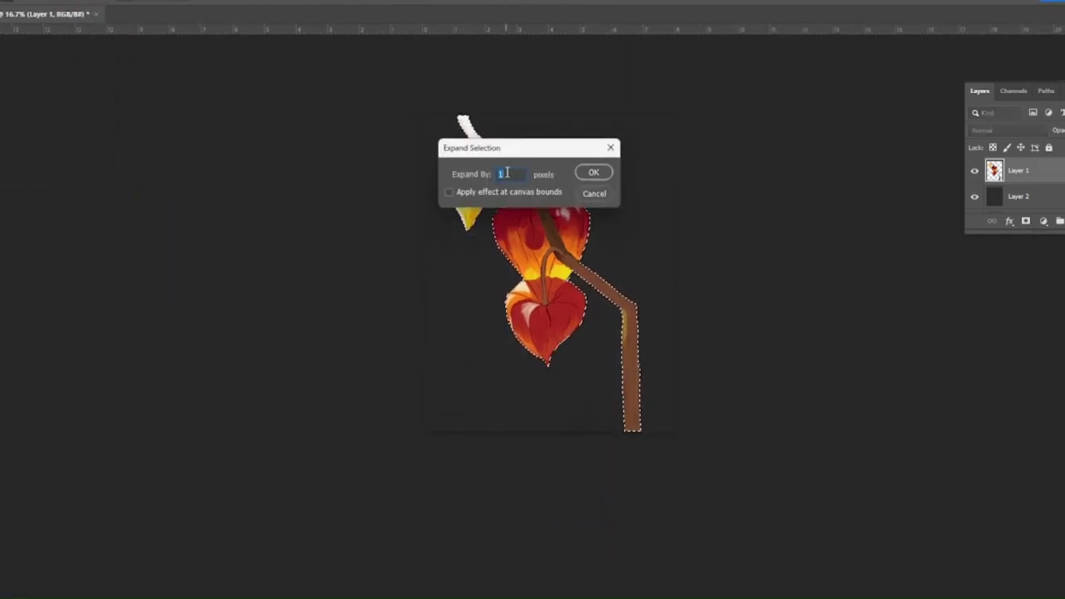
pyautogui.click(590, 172)
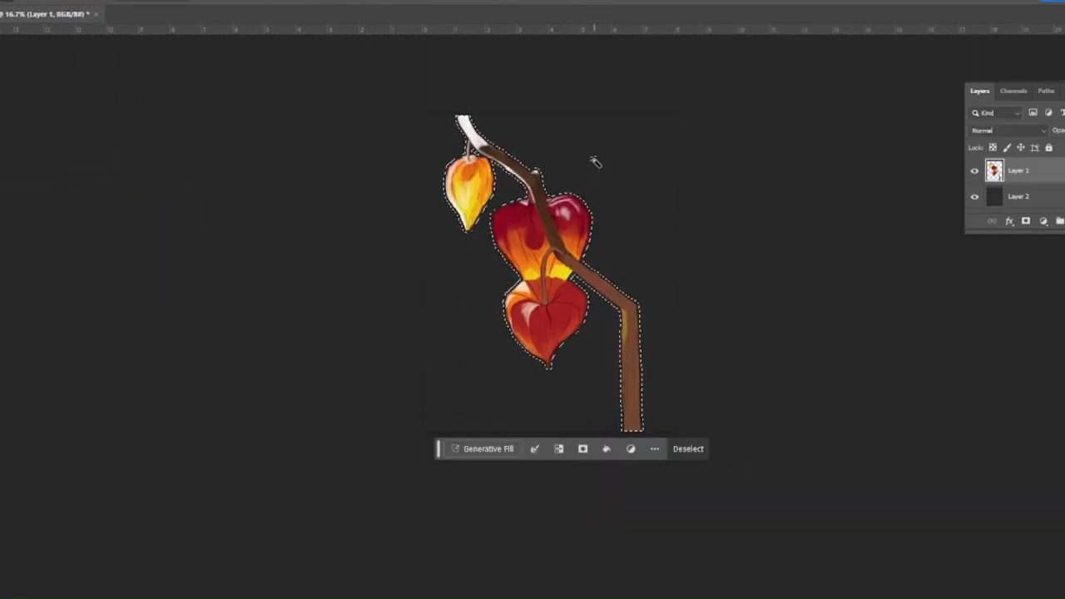
# Step: Fill the expanded selection yellow on a new layer and apply a Gaussian Blur to soften it into a glow
pyautogui.hotkey('ctrl', 'shift', 'alt', 'n')
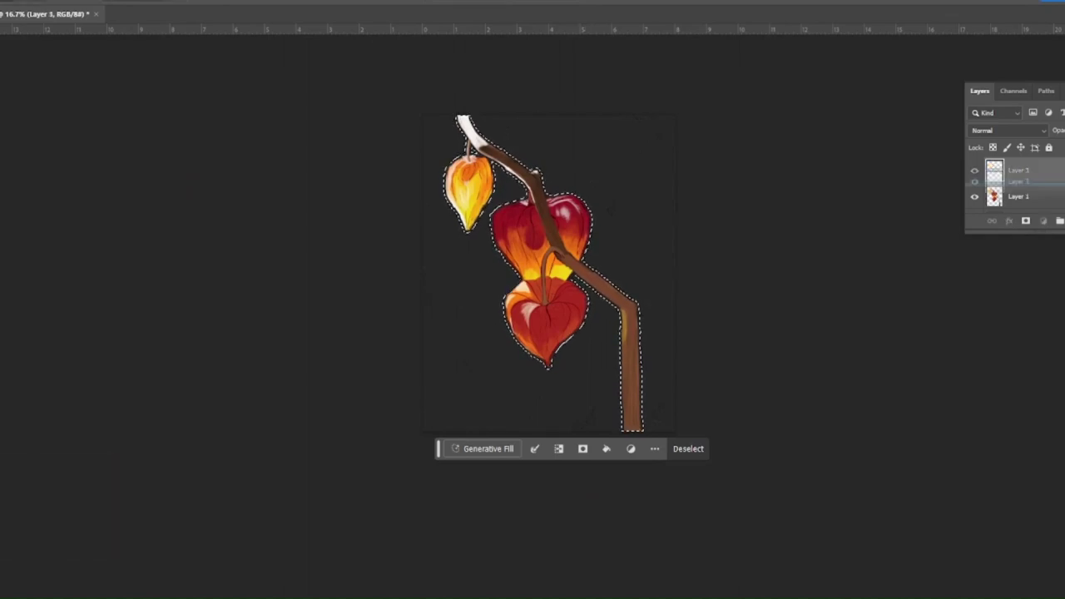
pyautogui.click(602, 281)
pyautogui.hotkey('ctrl', 'd')
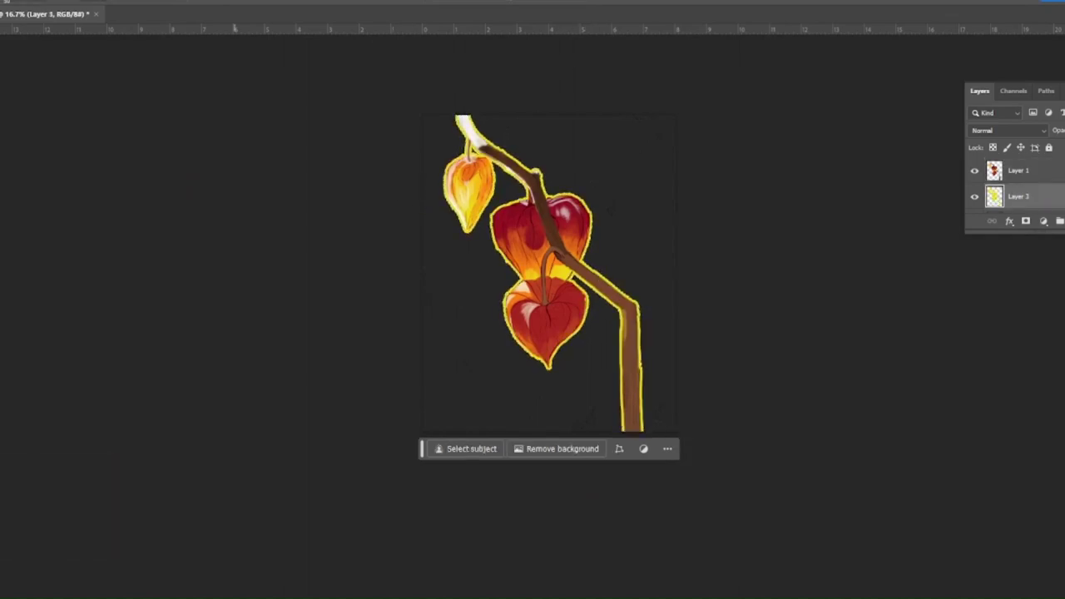
pyautogui.click(95, 4)
pyautogui.click(283, 191)
pyautogui.moveTo(463, 99); pyautogui.dragTo(162, 275)
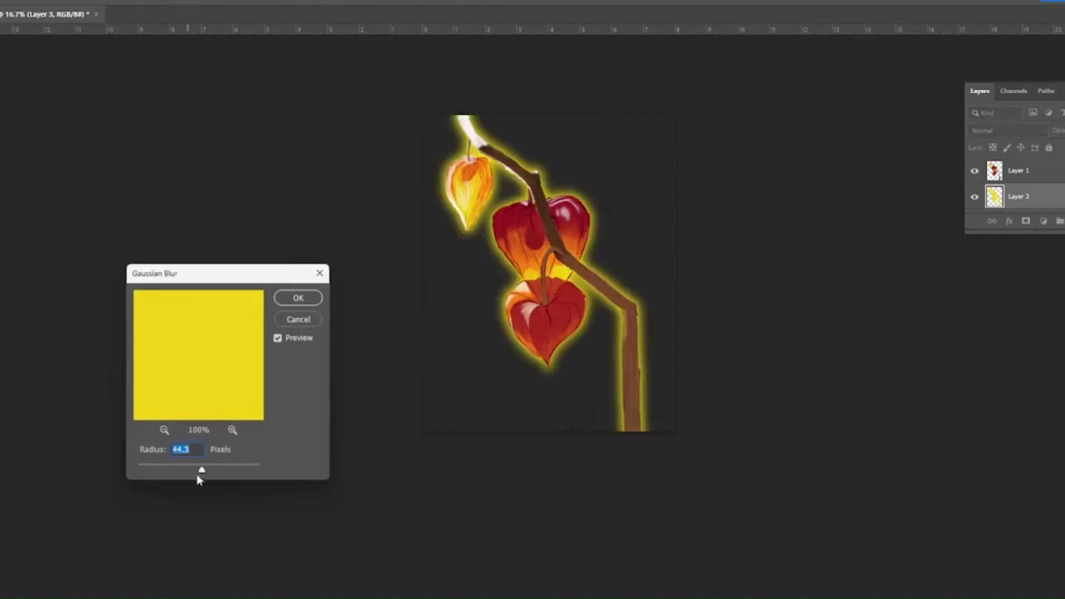
pyautogui.moveTo(201, 471)
pyautogui.mouseDown()
pyautogui.moveTo(226, 470)
pyautogui.moveTo(214, 470)
pyautogui.mouseUp()
pyautogui.click(298, 298)
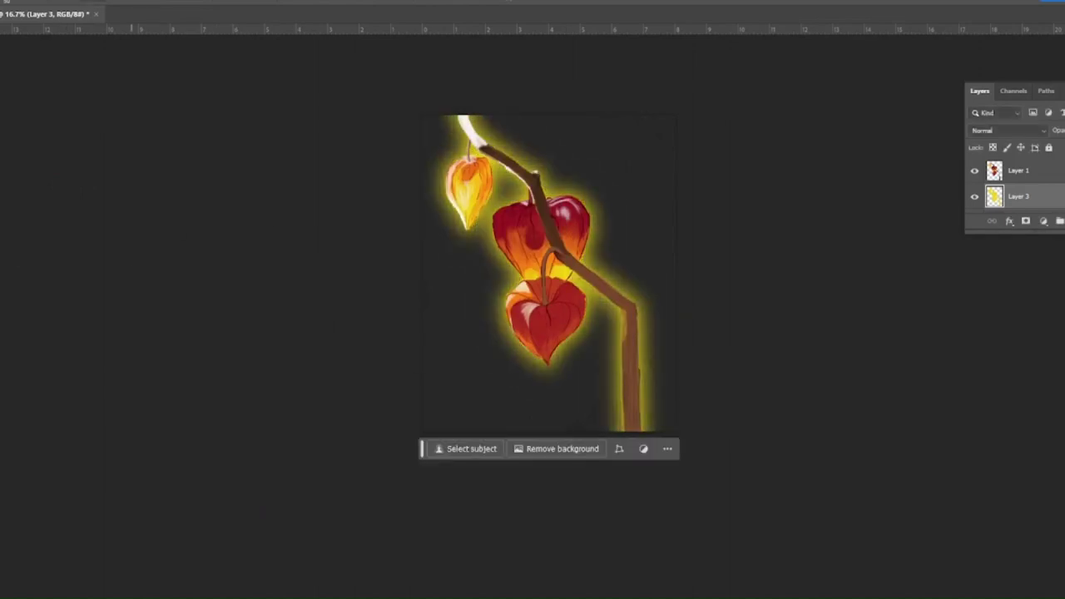
pyautogui.click(96, 4)
# Step: Add a Hue/Saturation adjustment lowering saturation and raising lightness of the glow
pyautogui.click(1045, 221)
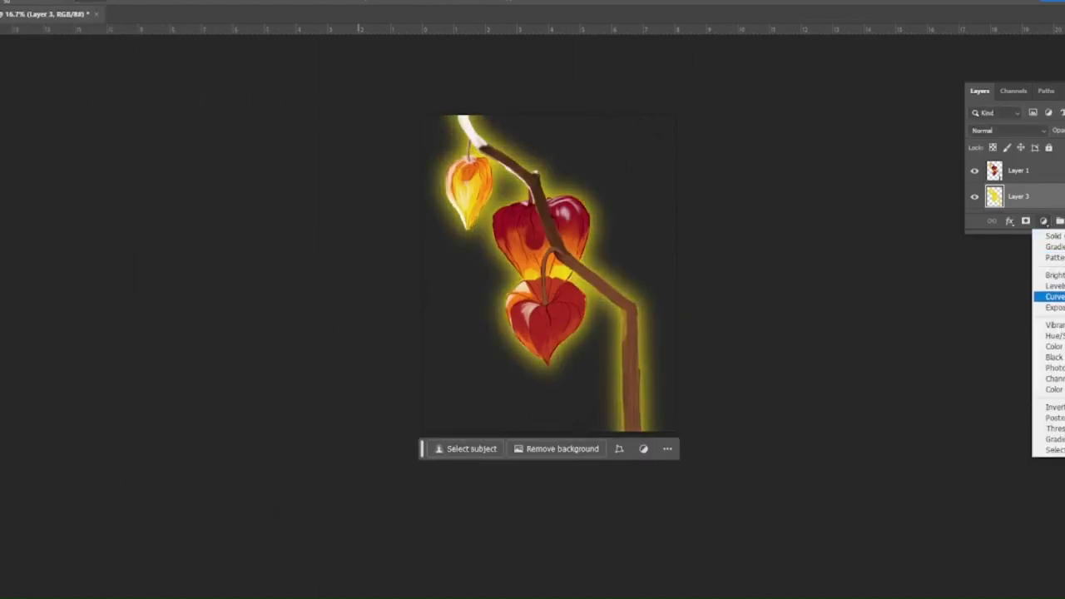
pyautogui.click(1053, 335)
pyautogui.scroll(-2, 1008, 125)
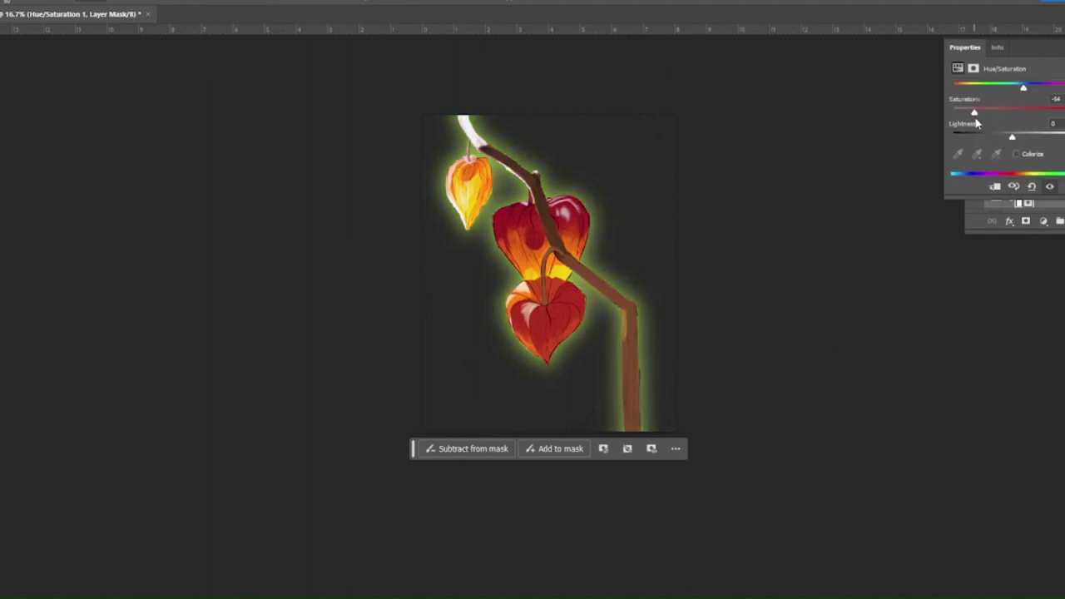
pyautogui.moveTo(1012, 135); pyautogui.dragTo(999, 135)
pyautogui.moveTo(1023, 87); pyautogui.dragTo(985, 88)
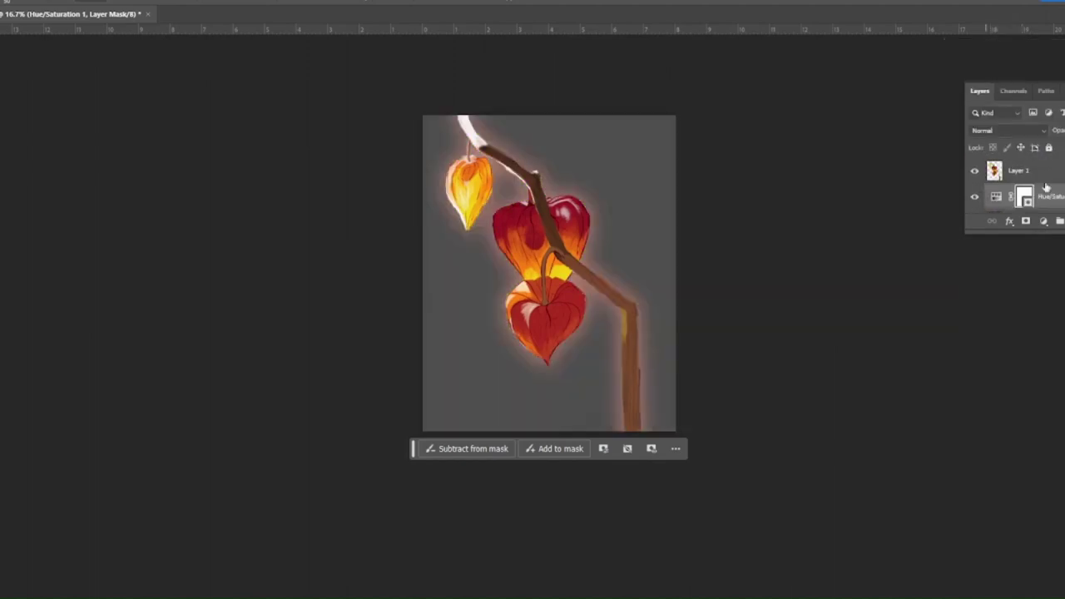
# Step: Merge the adjustment into the glow layer and set that layer's blend mode to Exclusion
pyautogui.rightClick(1047, 187)
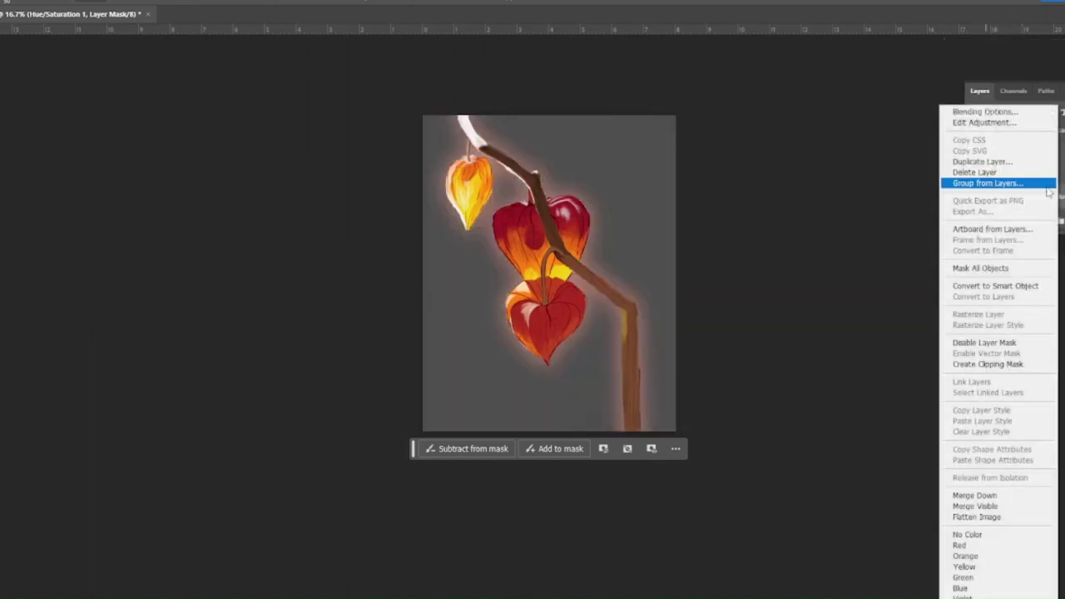
pyautogui.click(991, 181)
pyautogui.click(1007, 131)
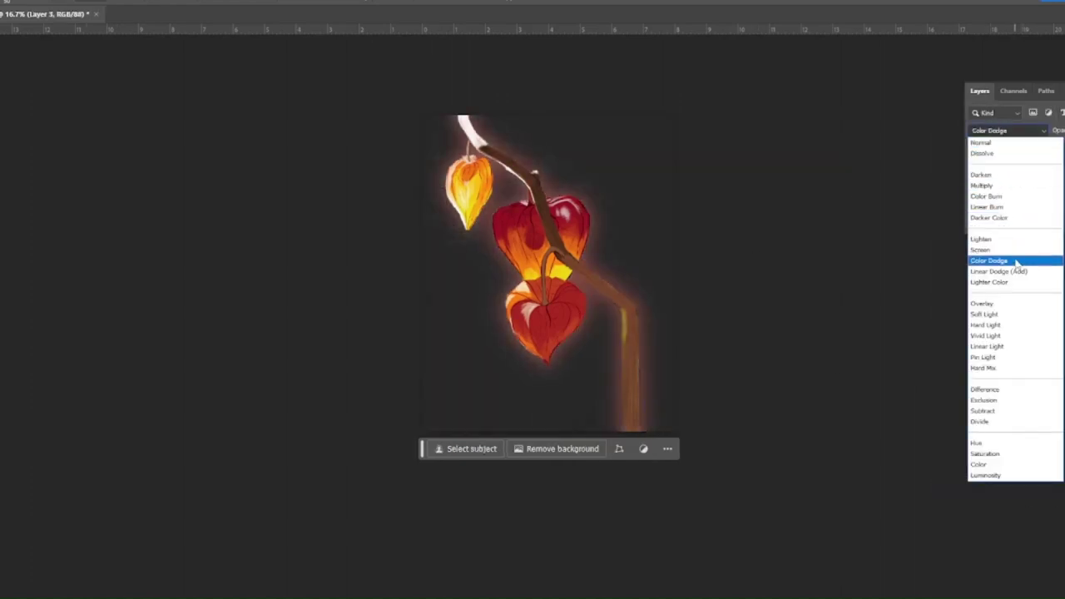
pyautogui.click(999, 400)
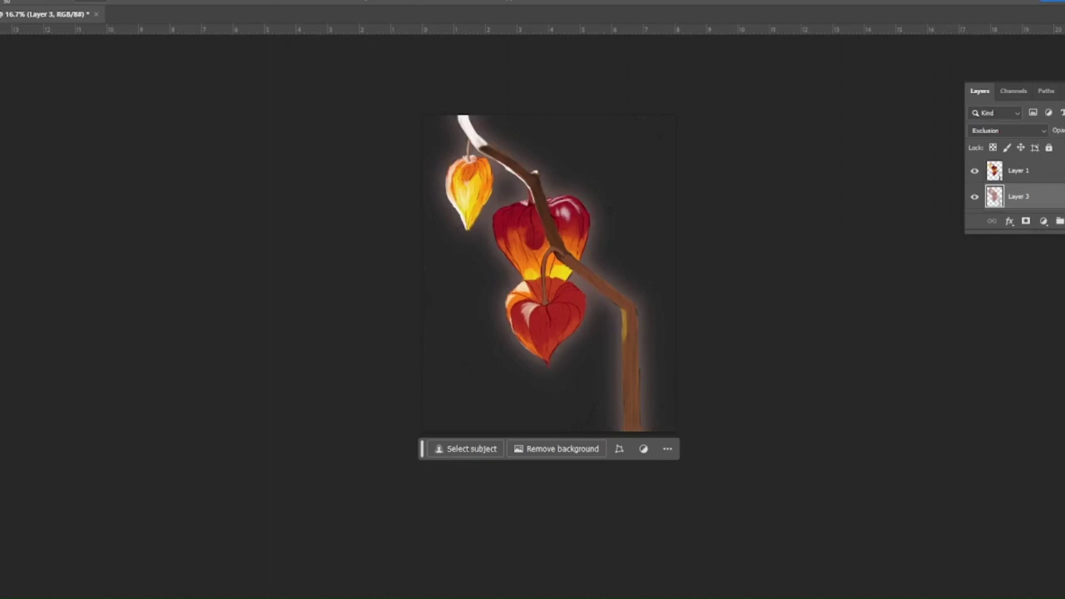